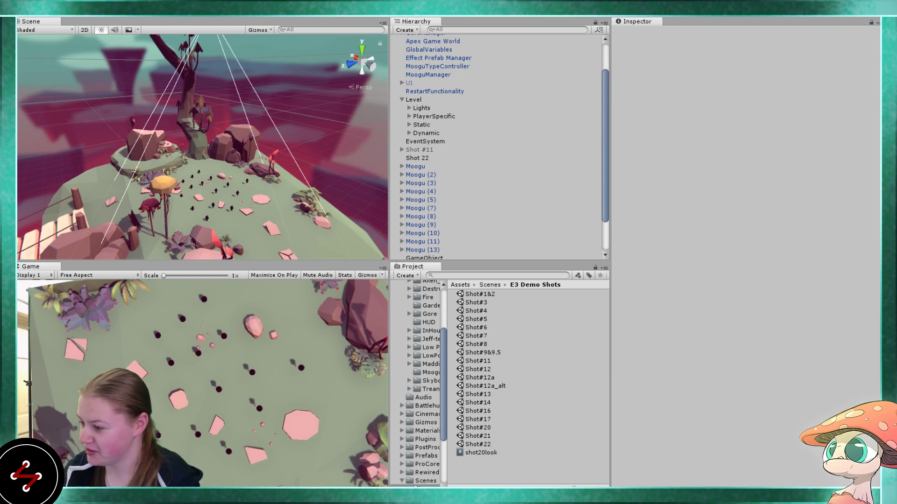
- Rotate the Main Camera from its top-down view to about 16.7 on X and -80 on Y
{"action": "scroll", "coordinate": [498, 145], "scroll_direction": "down", "scroll_amount": 2}
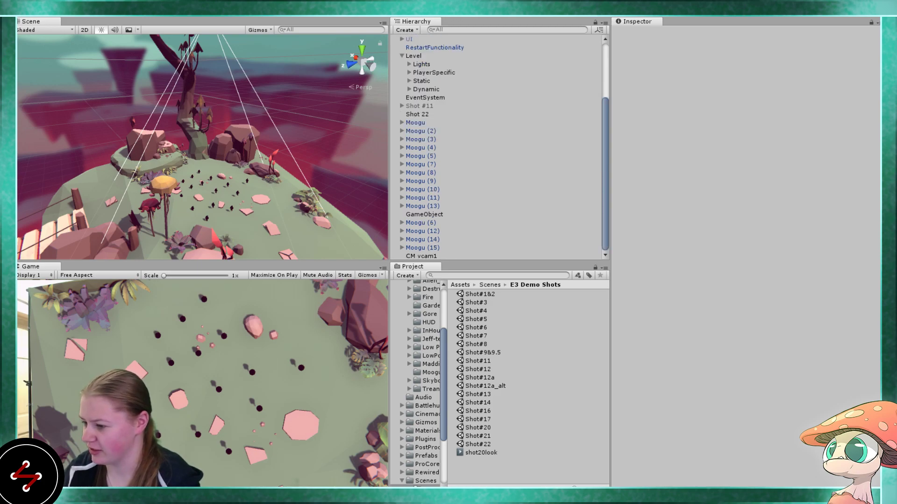
{"action": "scroll", "coordinate": [498, 144], "scroll_direction": "up", "scroll_amount": 4}
{"action": "left_click", "coordinate": [425, 48]}
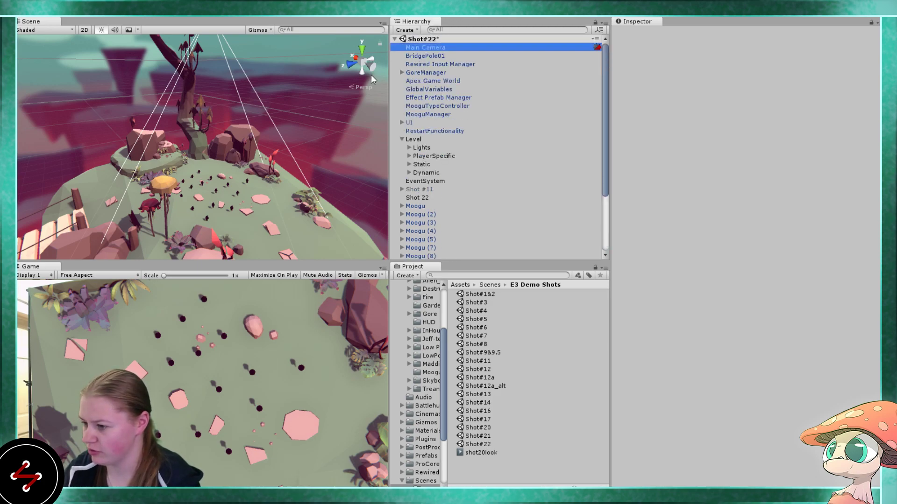
{"action": "key", "text": "f"}
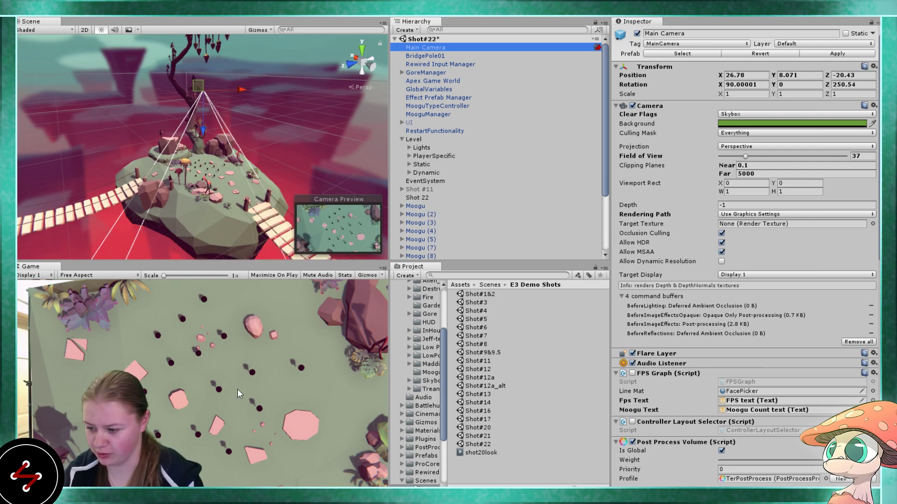
{"action": "key", "text": "e"}
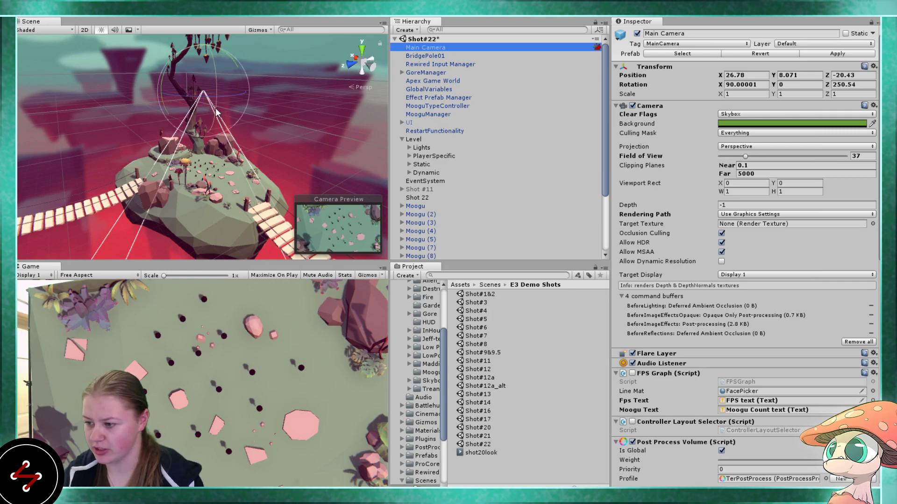
{"action": "left_click_drag", "start_coordinate": [239, 90], "coordinate": [130, 86]}
{"action": "key", "text": "w"}
{"action": "key", "text": "e"}
{"action": "left_click_drag", "start_coordinate": [225, 72], "coordinate": [208, 11]}
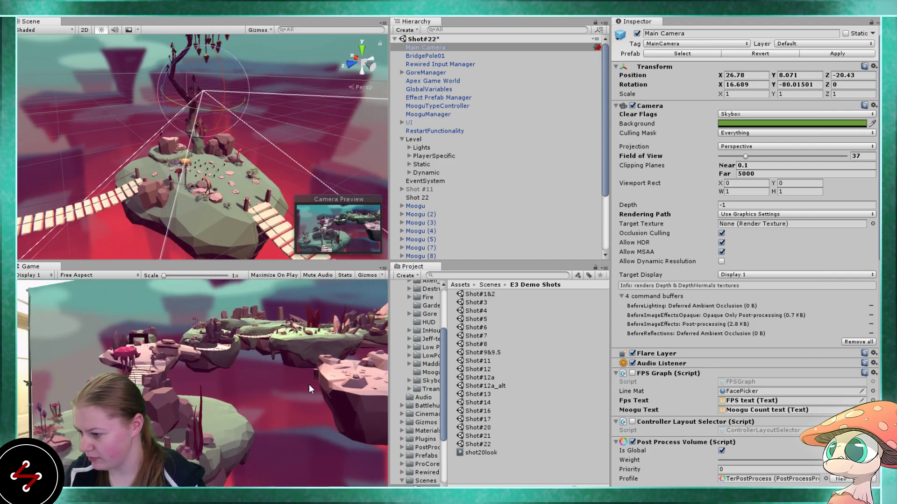
- Turn the Main Camera to face the island, about -233.6 on Y, and move it to about X 17.17, Y 3.13, Z -15.7
{"action": "scroll", "coordinate": [154, 135], "scroll_direction": "down", "scroll_amount": 3}
{"action": "middle_click_drag", "start_coordinate": [153, 135], "coordinate": [180, 167]}
{"action": "left_click_drag", "start_coordinate": [179, 167], "coordinate": [285, 162], "text": "alt"}
{"action": "middle_click_drag", "start_coordinate": [285, 162], "coordinate": [314, 151]}
{"action": "key", "text": "r"}
{"action": "key", "text": "e"}
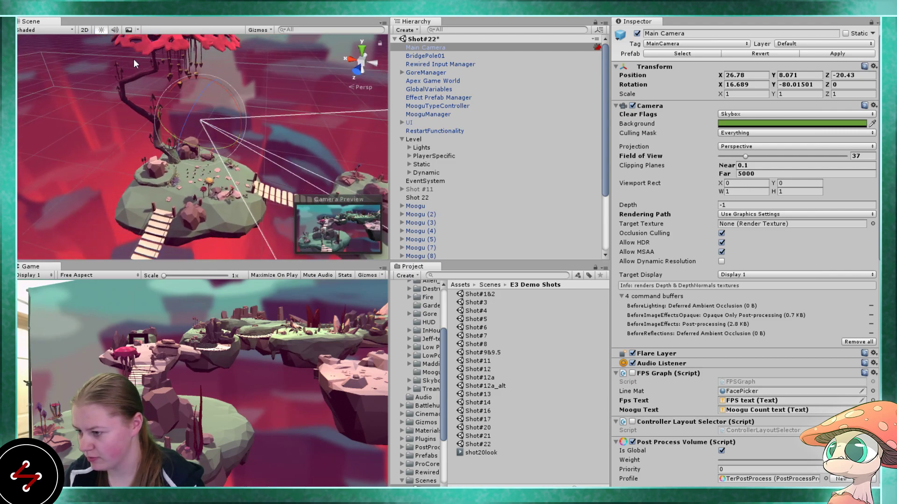
{"action": "left_click_drag", "start_coordinate": [206, 136], "coordinate": [459, 138]}
{"action": "key", "text": "w"}
{"action": "left_click_drag", "start_coordinate": [206, 124], "coordinate": [342, 210]}
{"action": "scroll", "coordinate": [327, 201], "scroll_direction": "down", "scroll_amount": 2}
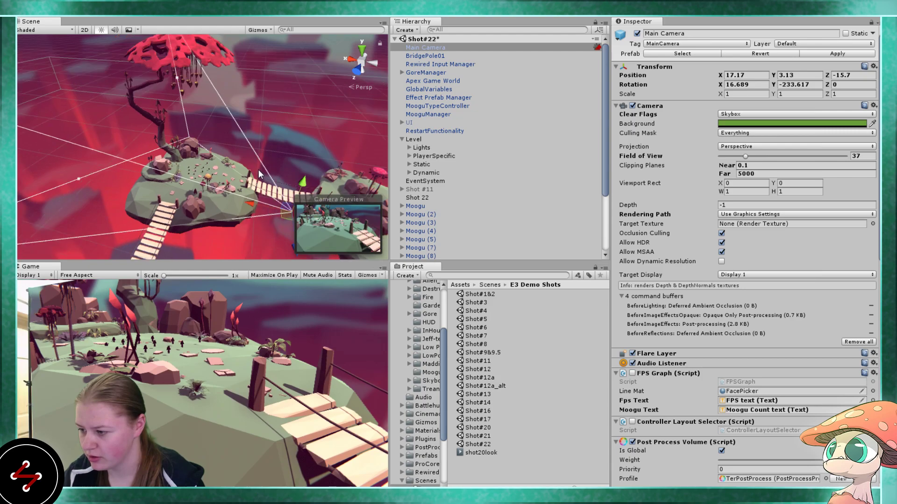
- Bring the Main Camera closer to the Moogu group, at about X 21.82, Z -19.91, with a Y rotation of about -255.8
{"action": "middle_click_drag", "start_coordinate": [299, 205], "coordinate": [255, 164]}
{"action": "scroll", "coordinate": [233, 166], "scroll_direction": "up", "scroll_amount": 3}
{"action": "left_click_drag", "start_coordinate": [218, 168], "coordinate": [185, 136]}
{"action": "scroll", "coordinate": [207, 145], "scroll_direction": "up", "scroll_amount": 8}
{"action": "scroll", "coordinate": [150, 156], "scroll_direction": "up", "scroll_amount": 3}
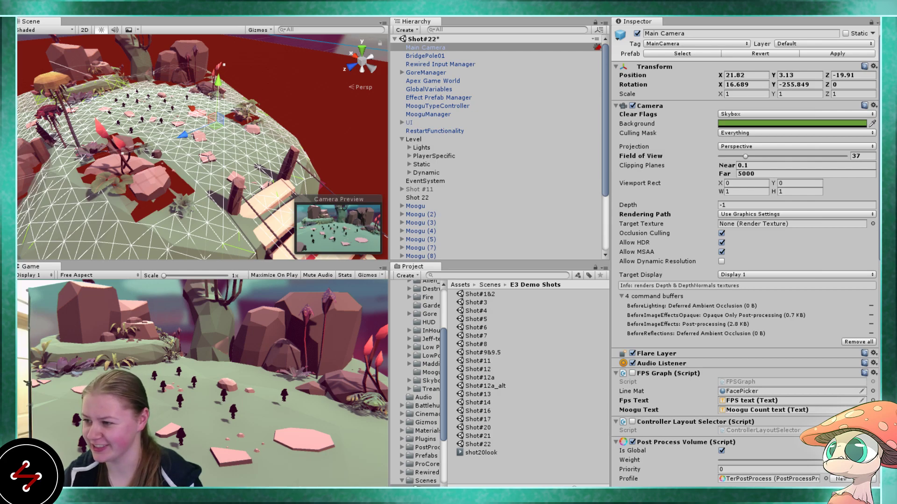
- Reposition the Main Camera to about X 22.35, Y 2.65, Z -18.83 and turn it to about -247.8 on Y
{"action": "scroll", "coordinate": [229, 151], "scroll_direction": "down", "scroll_amount": 5}
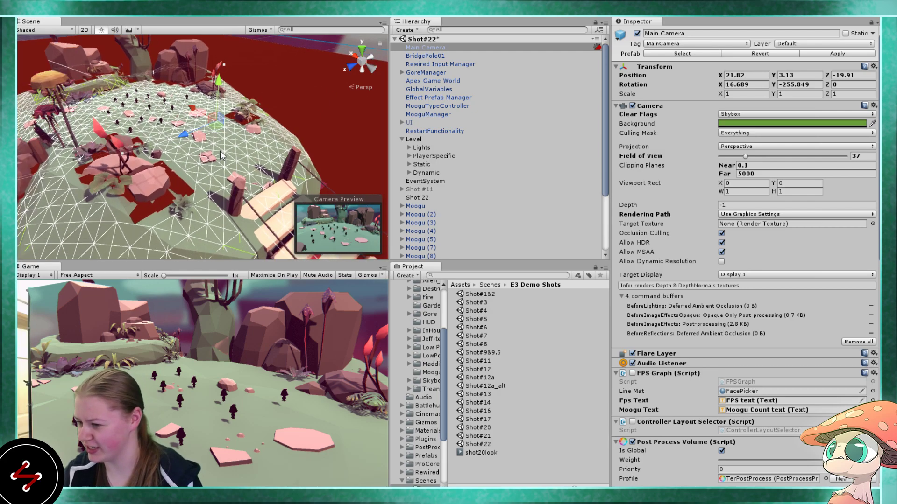
{"action": "key", "text": "e"}
{"action": "left_click_drag", "start_coordinate": [205, 146], "coordinate": [156, 144]}
{"action": "key", "text": "w"}
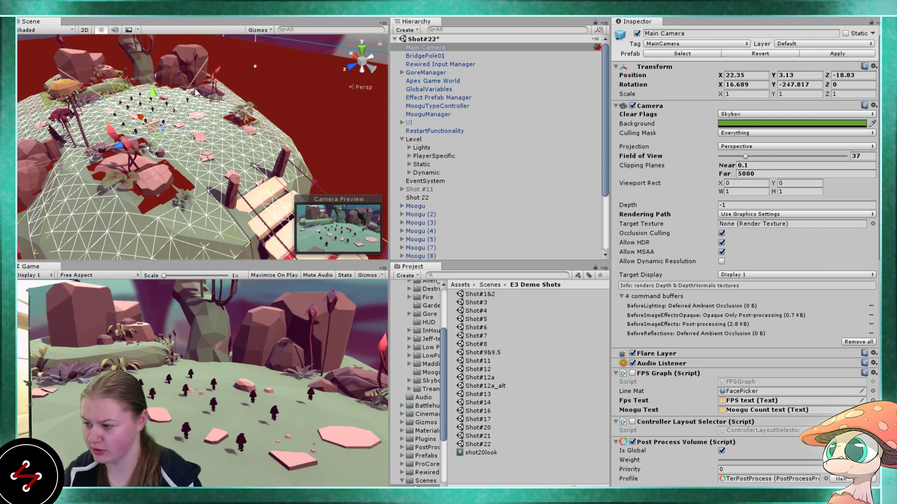
{"action": "left_click_drag", "start_coordinate": [155, 98], "coordinate": [156, 114]}
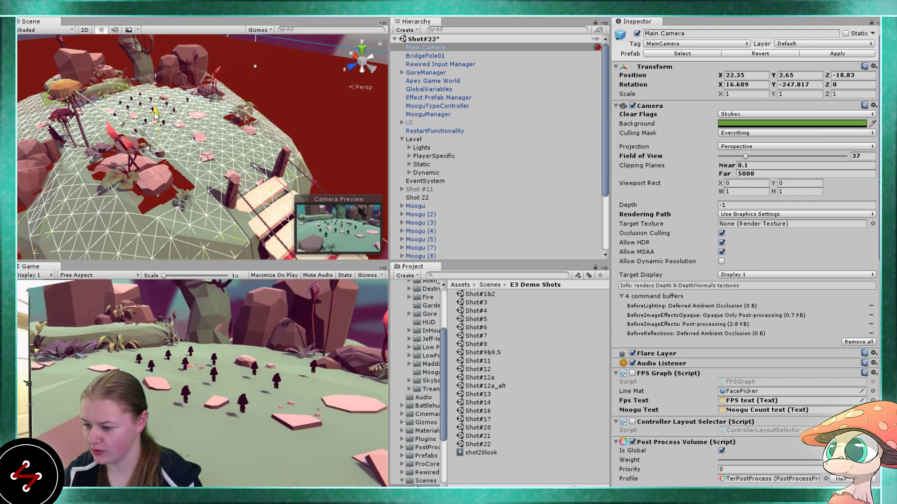
- Shift the Main Camera along the ground to about X 23, Z -19.01
{"action": "scroll", "coordinate": [163, 149], "scroll_direction": "up", "scroll_amount": 3}
{"action": "right_click_drag", "start_coordinate": [172, 144], "coordinate": [154, 169]}
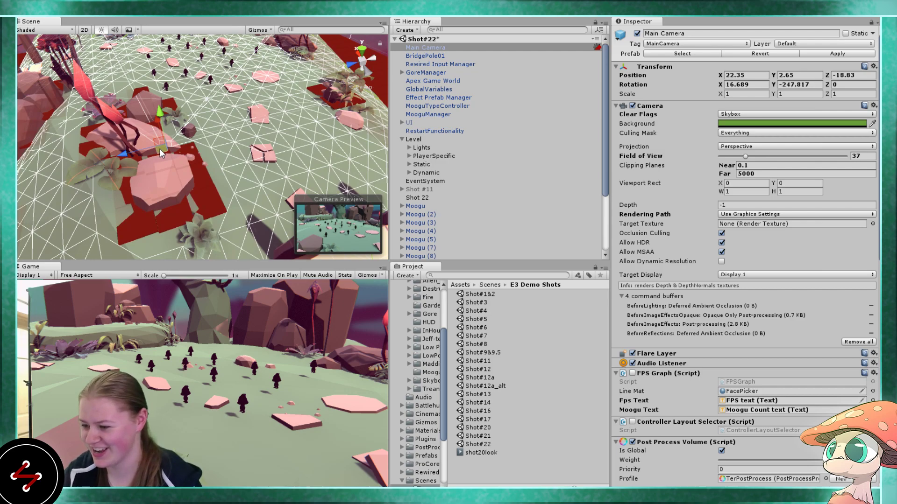
{"action": "left_click_drag", "start_coordinate": [160, 153], "coordinate": [192, 109]}
{"action": "scroll", "coordinate": [188, 108], "scroll_direction": "down", "scroll_amount": 6}
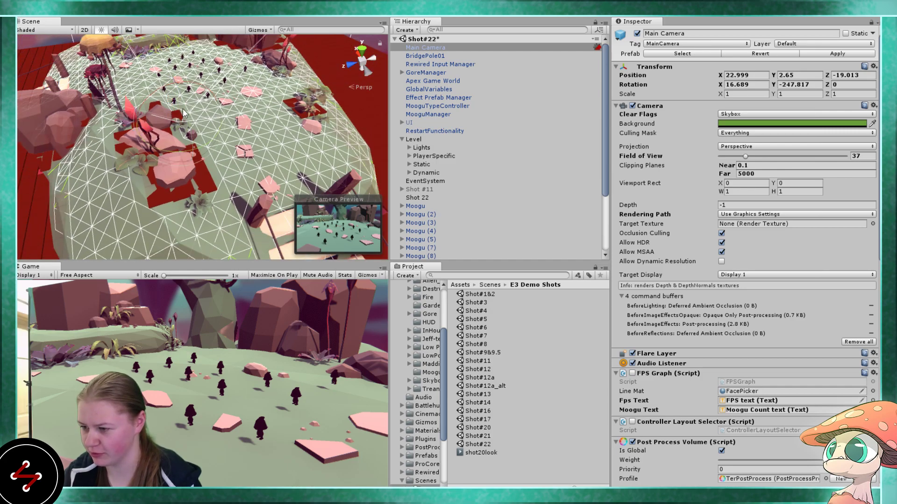
- Tilt the Main Camera up to an X rotation of about 13.7, undoing any rotation that rolls it
{"action": "left_click_drag", "start_coordinate": [186, 111], "coordinate": [191, 122]}
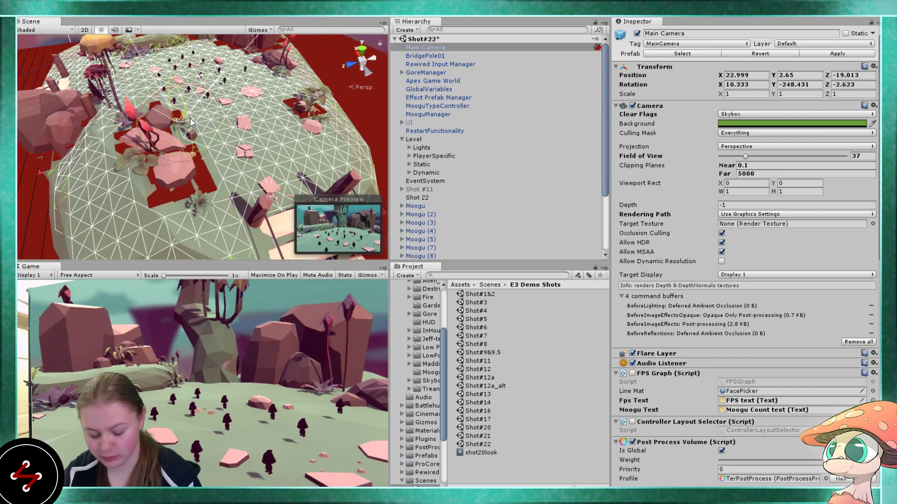
{"action": "key", "text": "ctrl+z"}
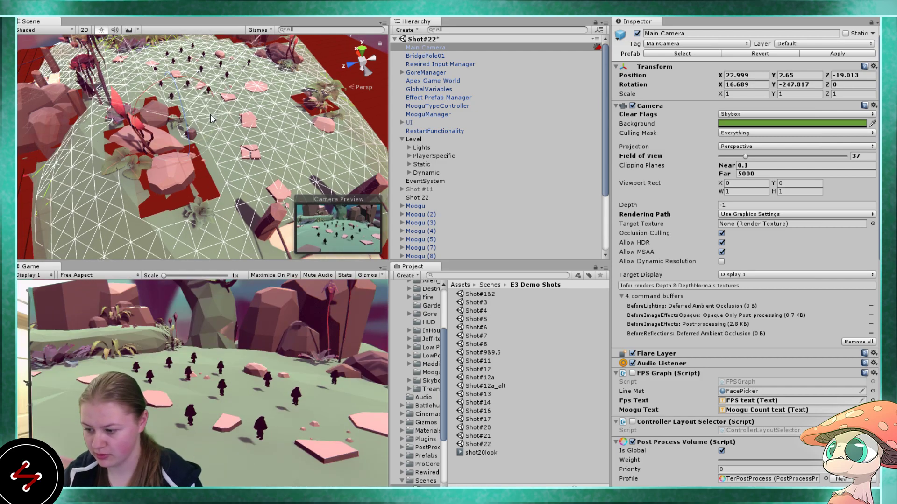
{"action": "left_click_drag", "start_coordinate": [190, 64], "coordinate": [170, 102]}
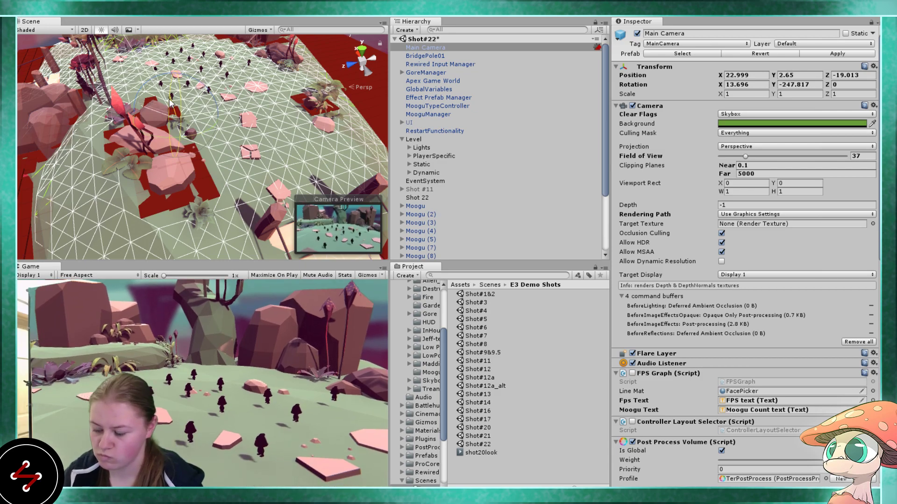
{"action": "left_click_drag", "start_coordinate": [193, 133], "coordinate": [203, 131]}
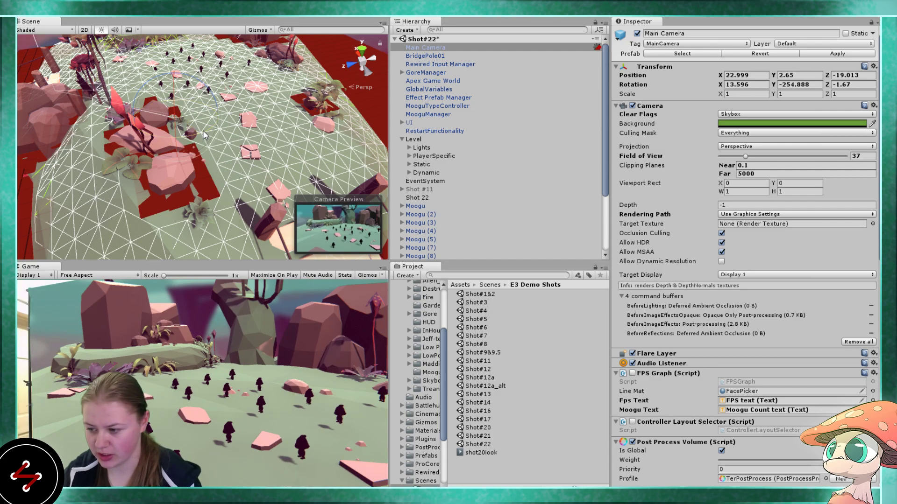
{"action": "key", "text": "ctrl+z"}
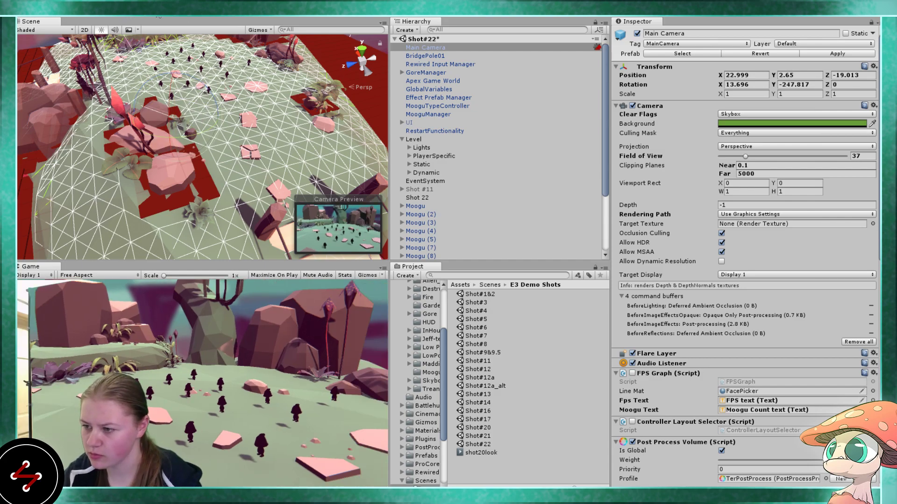
- Move the Main Camera to about X 24.35, Z -17.32 and turn it to about -219.4 on Y
{"action": "left_click_drag", "start_coordinate": [203, 141], "coordinate": [68, 98]}
{"action": "key", "text": "w"}
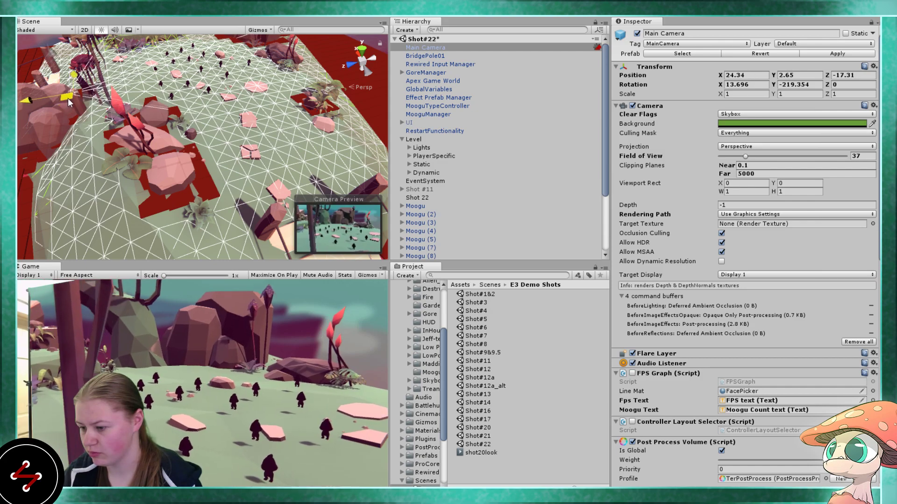
{"action": "key", "text": "f"}
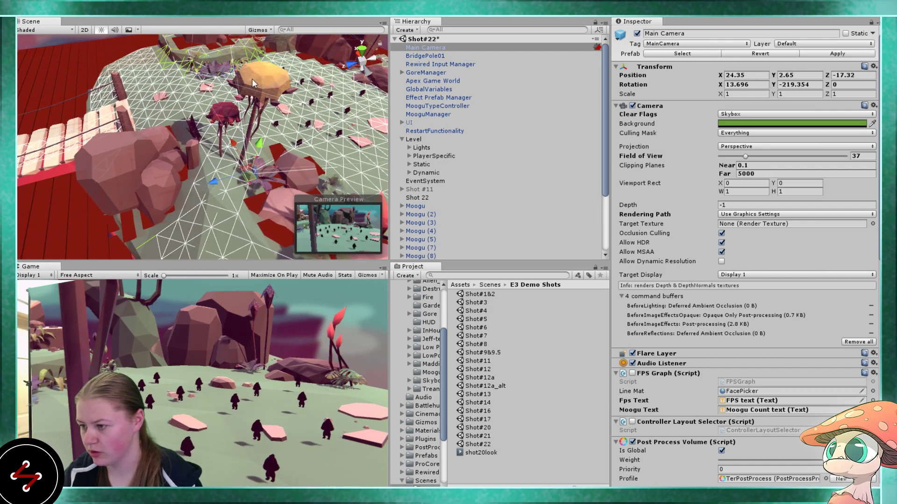
- Move W1_PIK_MediumMushroom01.5 and W1_PIK_Medium_Mushroom02 together across the island to beside the far rocks
{"action": "left_click", "coordinate": [252, 80]}
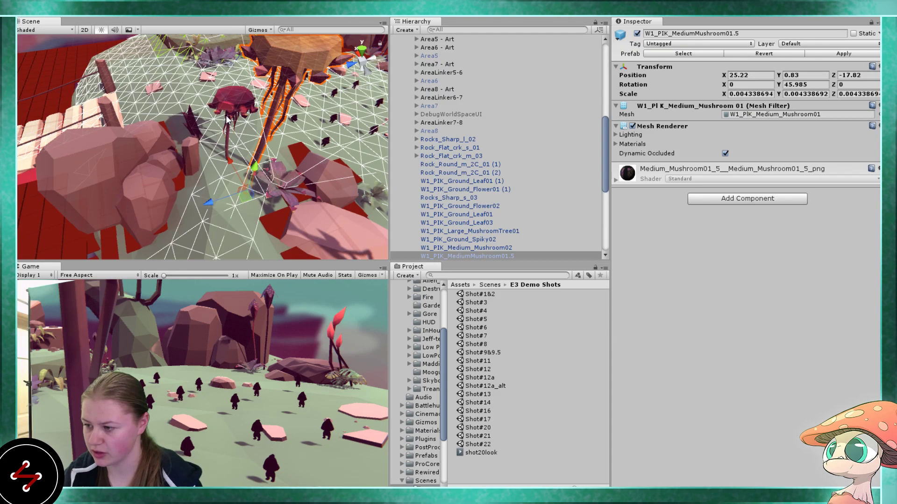
{"action": "left_click", "coordinate": [225, 115], "text": "shift"}
{"action": "key", "text": "f"}
{"action": "left_click_drag", "start_coordinate": [164, 221], "coordinate": [362, 88]}
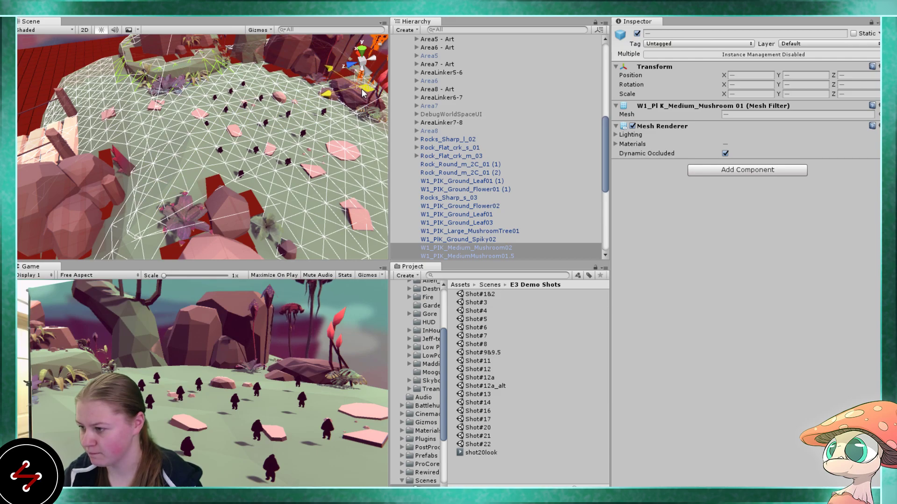
{"action": "middle_click_drag", "start_coordinate": [362, 88], "coordinate": [302, 139]}
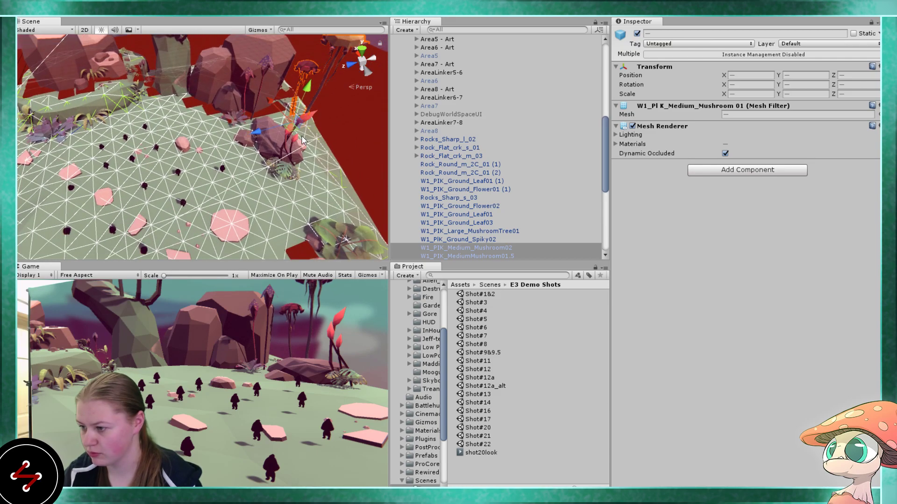
- Rotate the two medium mushrooms and place them at the island's far edge, beyond the large rocks, so both show in the shot
{"action": "key", "text": "e"}
{"action": "left_click_drag", "start_coordinate": [302, 139], "coordinate": [198, 55]}
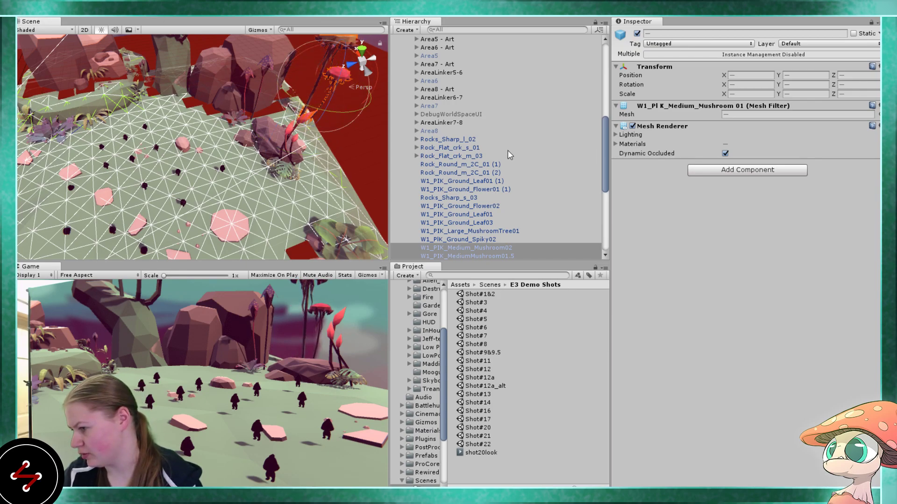
{"action": "scroll", "coordinate": [338, 136], "scroll_direction": "up", "scroll_amount": 1}
{"action": "middle_click_drag", "start_coordinate": [338, 135], "coordinate": [297, 137]}
{"action": "key", "text": "w"}
{"action": "mouse_move", "coordinate": [298, 97]}
{"action": "left_mouse_down"}
{"action": "mouse_move", "coordinate": [280, 93]}
{"action": "mouse_move", "coordinate": [287, 98]}
{"action": "left_mouse_up"}
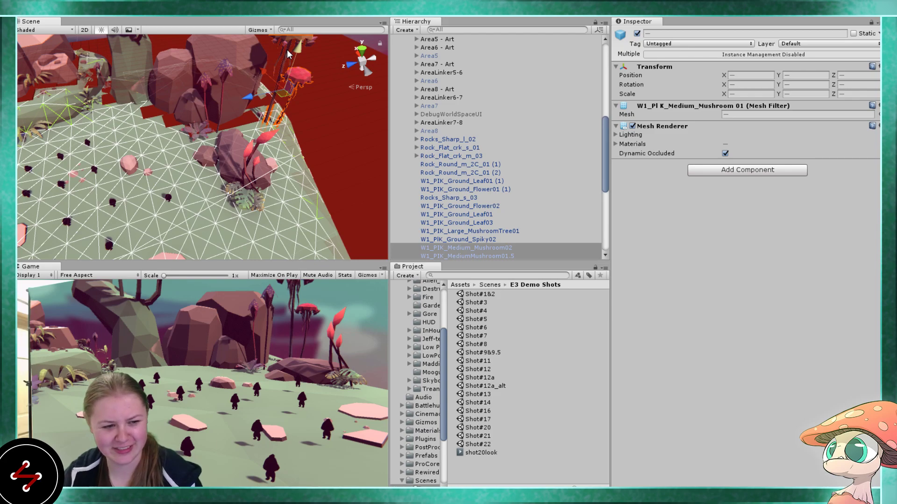
{"action": "scroll", "coordinate": [289, 54], "scroll_direction": "up", "scroll_amount": 3}
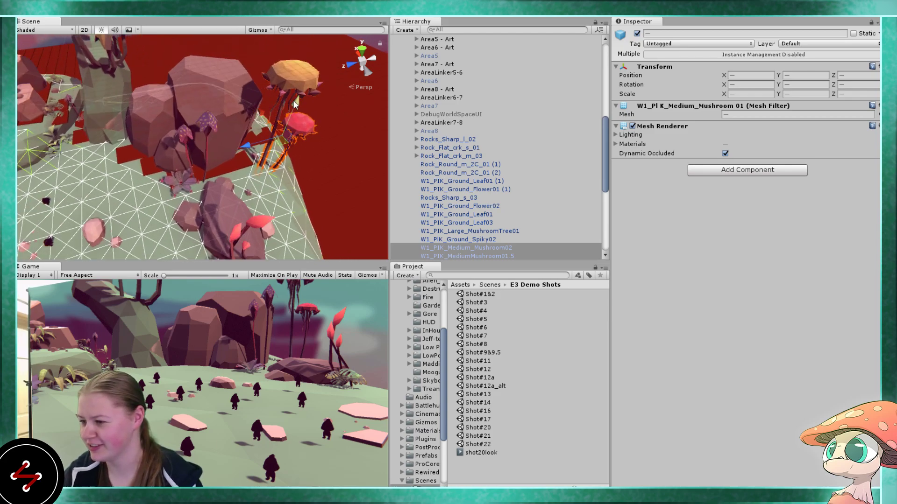
{"action": "mouse_move", "coordinate": [299, 99]}
{"action": "left_mouse_down"}
{"action": "mouse_move", "coordinate": [298, 122]}
{"action": "mouse_move", "coordinate": [302, 111]}
{"action": "left_mouse_up"}
{"action": "left_click_drag", "start_coordinate": [275, 156], "coordinate": [235, 159]}
- Move W1_PIK_Ground_Flower02 from the large rocks to behind the long fallen rock, at about X 2.49, Y 25.73, Z -28.25
{"action": "left_click", "coordinate": [203, 135]}
{"action": "key", "text": "f"}
{"action": "key", "text": "w"}
{"action": "left_click_drag", "start_coordinate": [245, 121], "coordinate": [245, 121]}
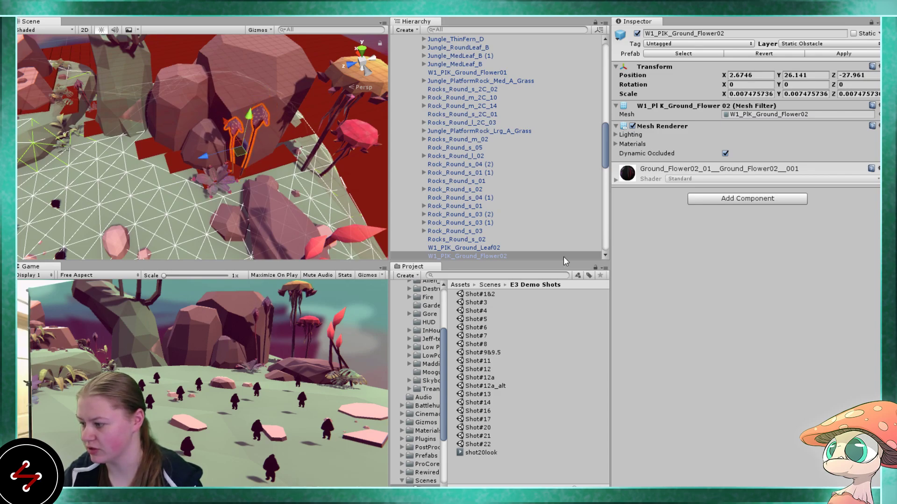
{"action": "left_click_drag", "start_coordinate": [249, 114], "coordinate": [245, 132]}
{"action": "right_click_drag", "start_coordinate": [268, 162], "coordinate": [270, 144]}
{"action": "left_click_drag", "start_coordinate": [258, 112], "coordinate": [288, 122]}
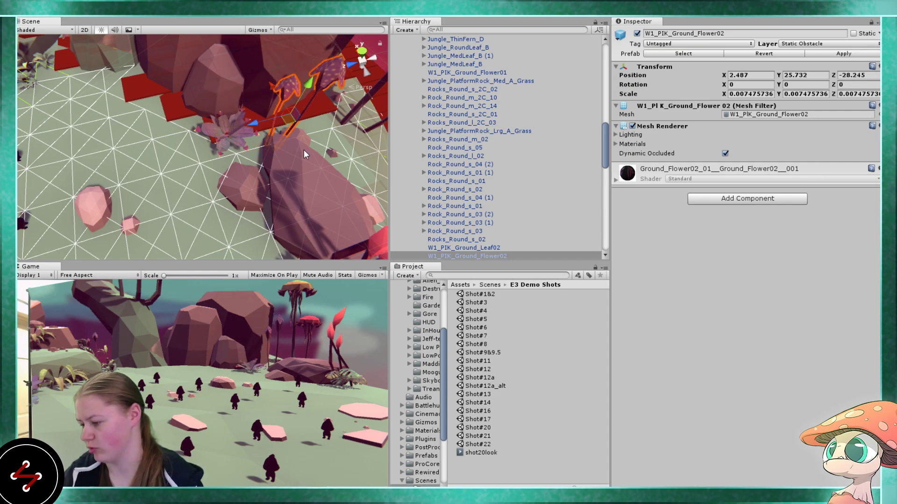
- Move W1_PIK_Large_MushroomTree01 sideways to about X 31.46, Z -16.14, near the island's edge by the bridge
{"action": "scroll", "coordinate": [299, 150], "scroll_direction": "down", "scroll_amount": 4}
{"action": "middle_click_drag", "start_coordinate": [295, 159], "coordinate": [288, 197]}
{"action": "scroll", "coordinate": [288, 198], "scroll_direction": "up", "scroll_amount": 3}
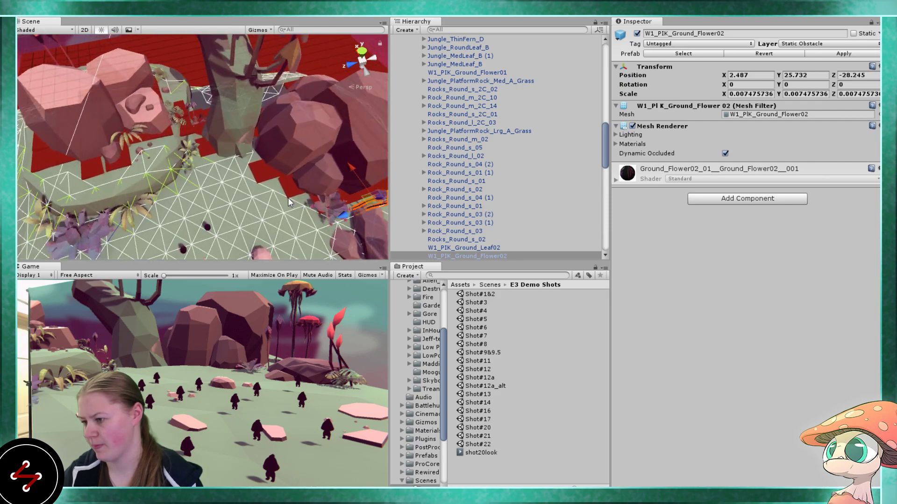
{"action": "left_click", "coordinate": [229, 127]}
{"action": "middle_click_drag", "start_coordinate": [229, 128], "coordinate": [219, 153]}
{"action": "scroll", "coordinate": [229, 173], "scroll_direction": "up", "scroll_amount": 3}
{"action": "scroll", "coordinate": [245, 166], "scroll_direction": "down", "scroll_amount": 3}
{"action": "scroll", "coordinate": [219, 154], "scroll_direction": "down", "scroll_amount": 3}
{"action": "scroll", "coordinate": [219, 153], "scroll_direction": "up", "scroll_amount": 3}
{"action": "scroll", "coordinate": [220, 153], "scroll_direction": "down", "scroll_amount": 6}
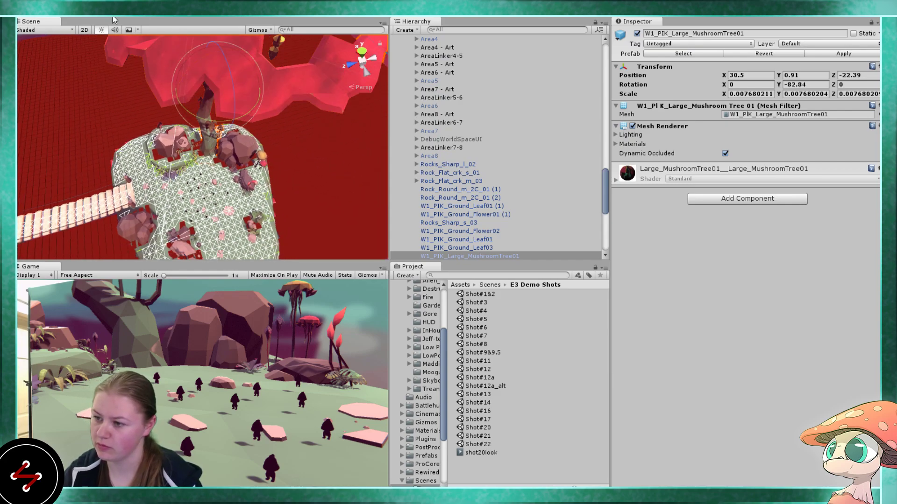
{"action": "left_click_drag", "start_coordinate": [112, 17], "coordinate": [128, 65], "text": "alt"}
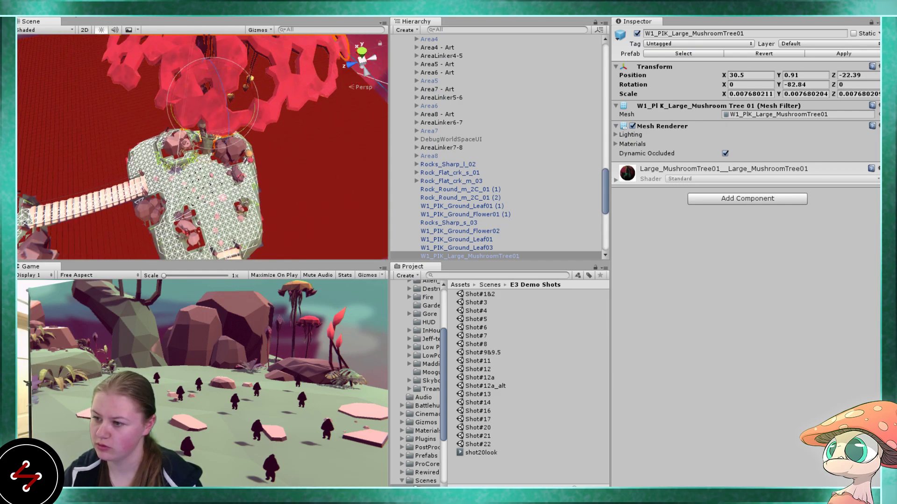
{"action": "key", "text": "w"}
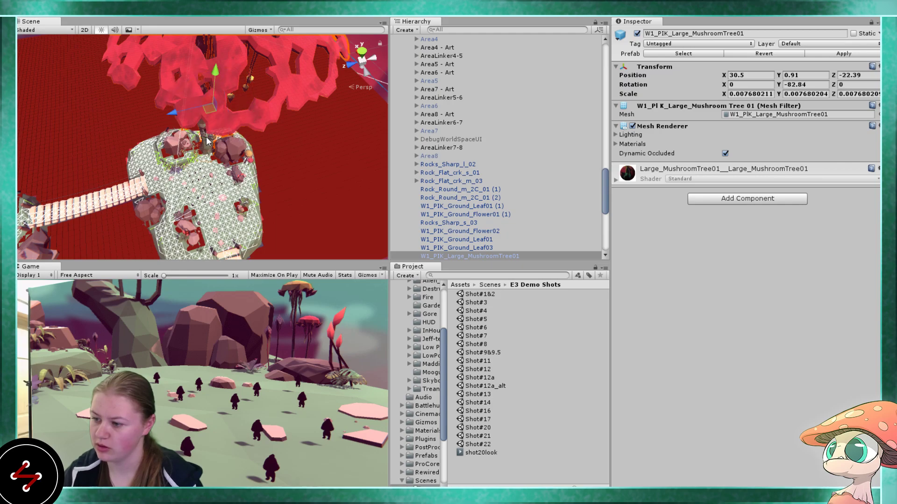
{"action": "left_click_drag", "start_coordinate": [212, 112], "coordinate": [124, 120]}
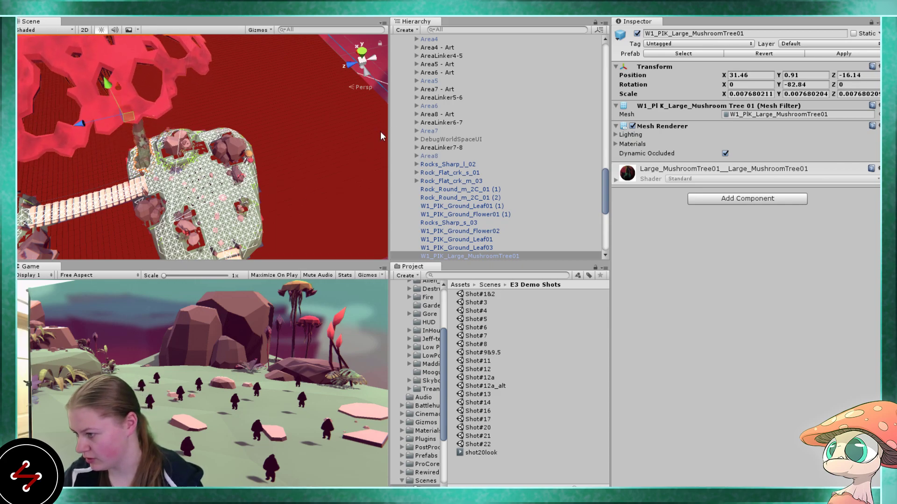
- Turn the Main Camera to Y rotation -224.209 and shift it slightly to about X 24.2, Z -17.41
{"action": "scroll", "coordinate": [446, 93], "scroll_direction": "up", "scroll_amount": 15}
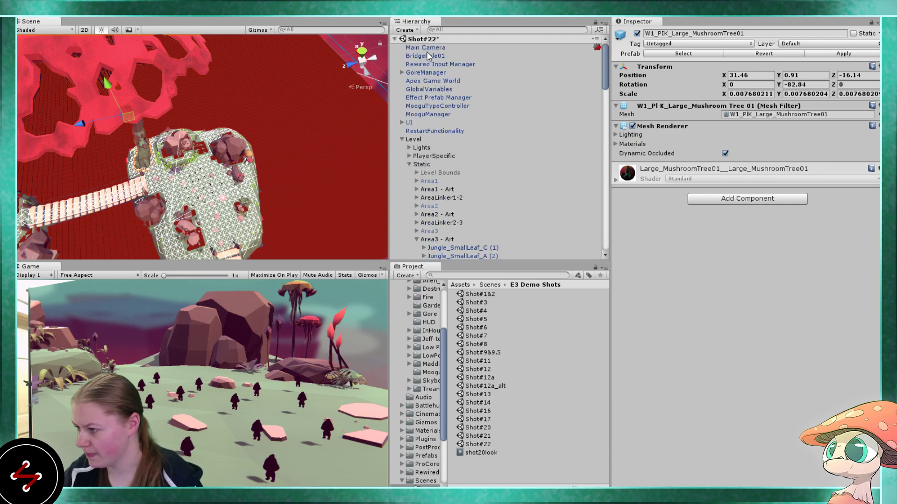
{"action": "double_click", "coordinate": [425, 48]}
{"action": "scroll", "coordinate": [176, 150], "scroll_direction": "down", "scroll_amount": 2}
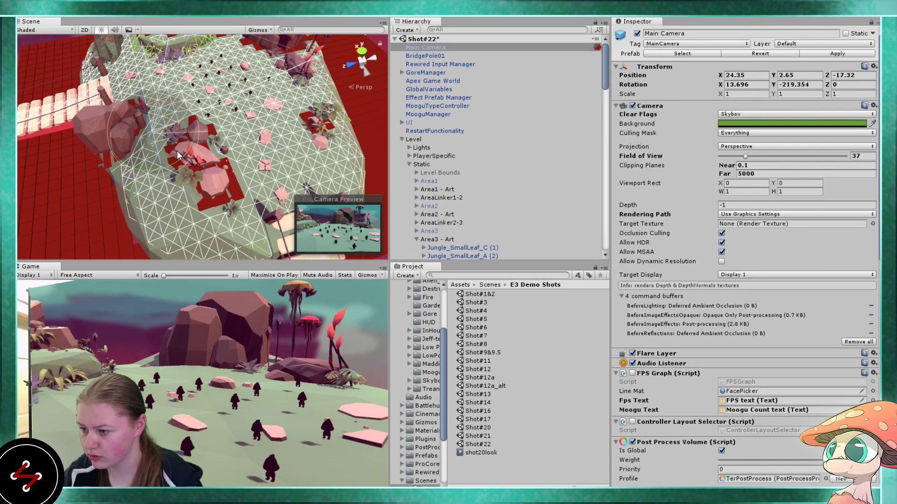
{"action": "left_click_drag", "start_coordinate": [188, 153], "coordinate": [160, 138]}
{"action": "key", "text": "w"}
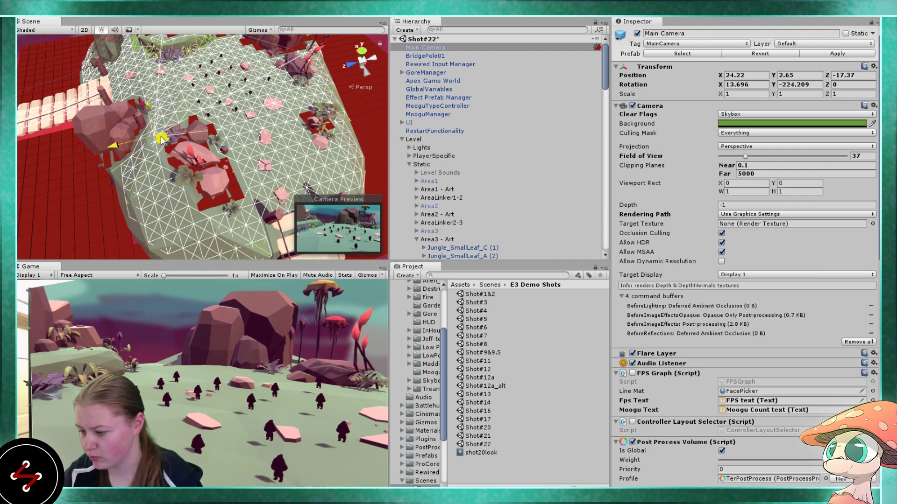
{"action": "left_click_drag", "start_coordinate": [162, 139], "coordinate": [164, 139]}
{"action": "scroll", "coordinate": [184, 132], "scroll_direction": "up", "scroll_amount": 3}
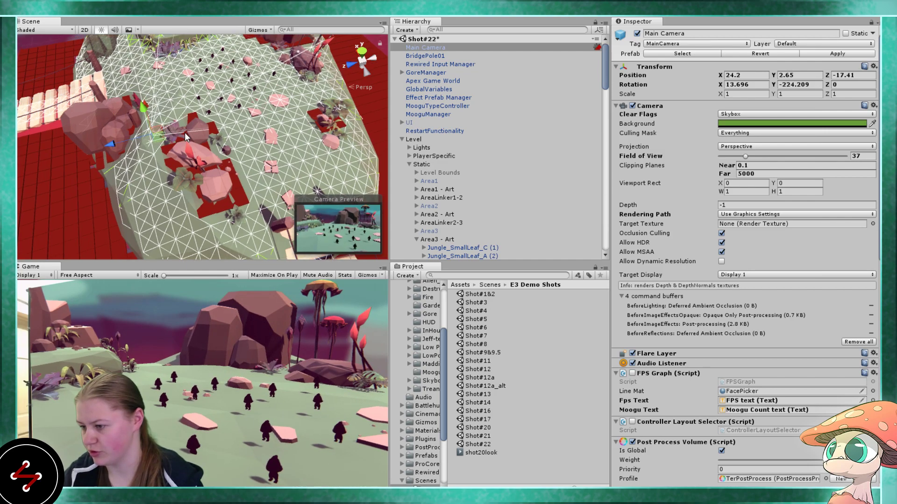
{"action": "scroll", "coordinate": [180, 136], "scroll_direction": "up", "scroll_amount": 3}
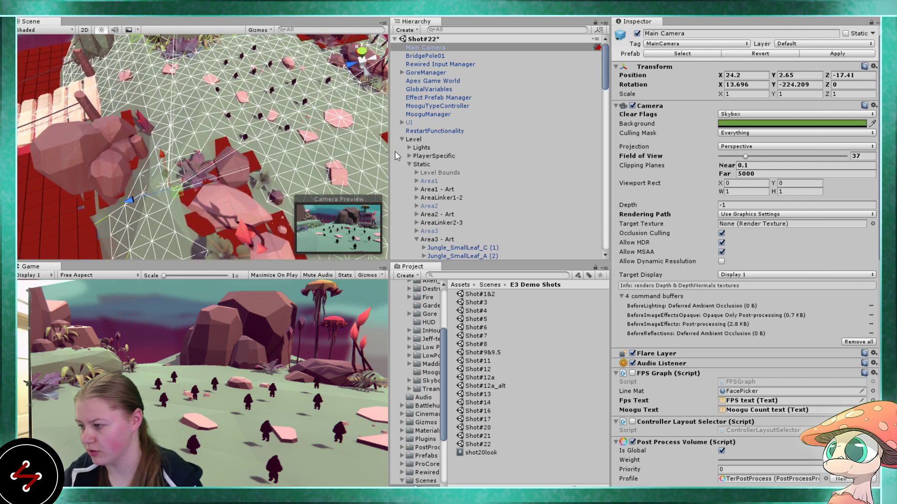
- Enable the Gardener's Model object under PlayerSpecific so the character appears in the shot
{"action": "left_click", "coordinate": [410, 157]}
{"action": "left_click", "coordinate": [433, 165]}
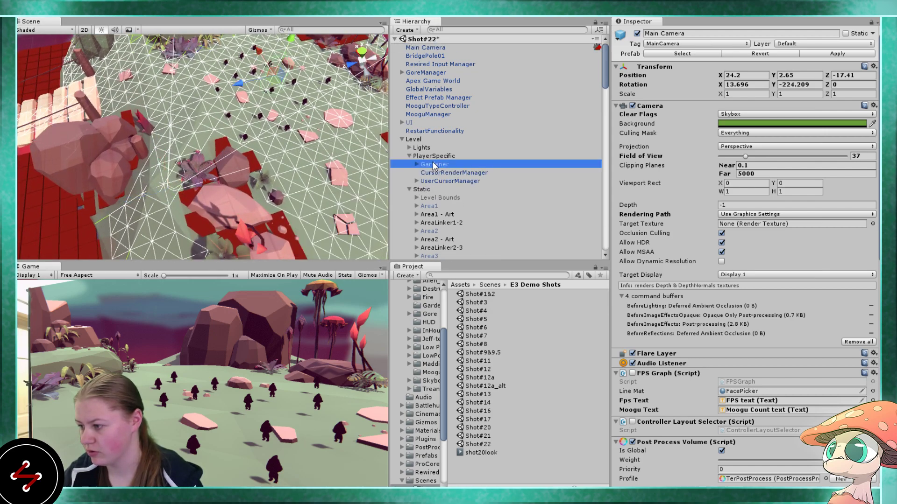
{"action": "left_click", "coordinate": [416, 165]}
{"action": "left_click", "coordinate": [441, 173]}
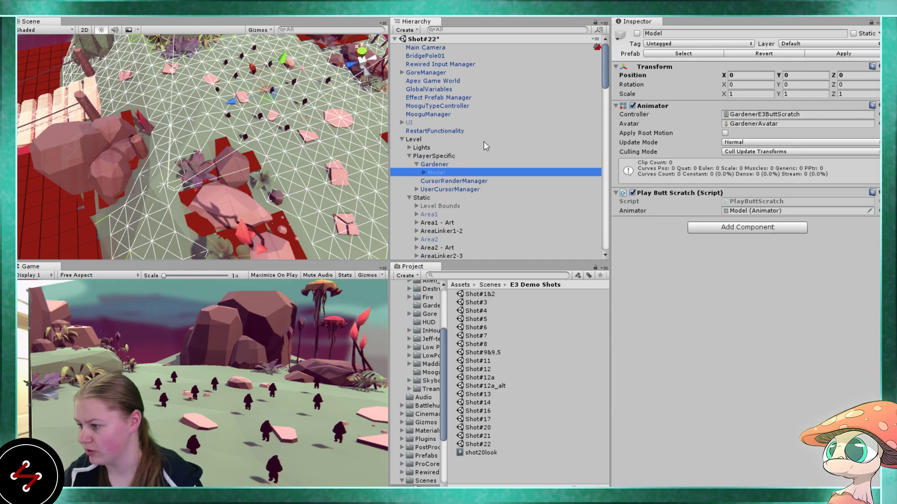
{"action": "left_click", "coordinate": [636, 33]}
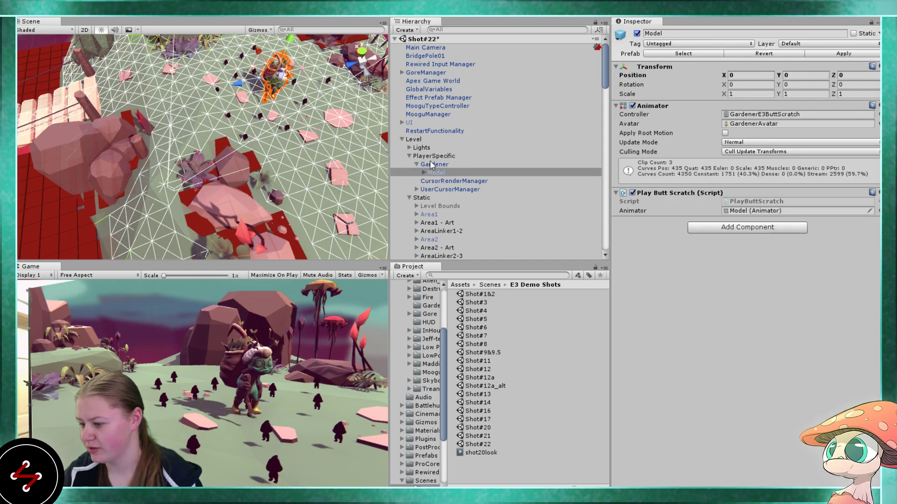
- Move the Gardener across the ground to behind the Moogu group, at about X 1.77, Z -1.86
{"action": "left_click", "coordinate": [426, 156]}
{"action": "left_click", "coordinate": [409, 156]}
{"action": "key", "text": "f"}
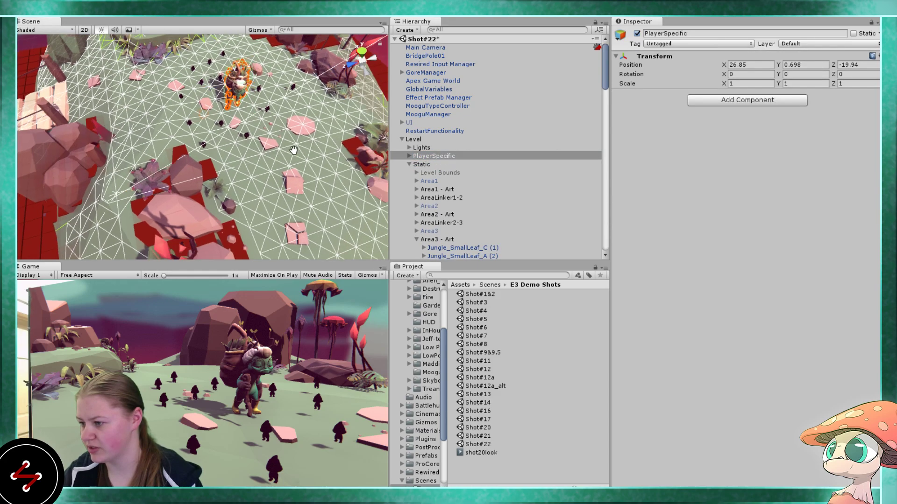
{"action": "scroll", "coordinate": [224, 147], "scroll_direction": "down", "scroll_amount": 4}
{"action": "scroll", "coordinate": [217, 150], "scroll_direction": "up", "scroll_amount": 7}
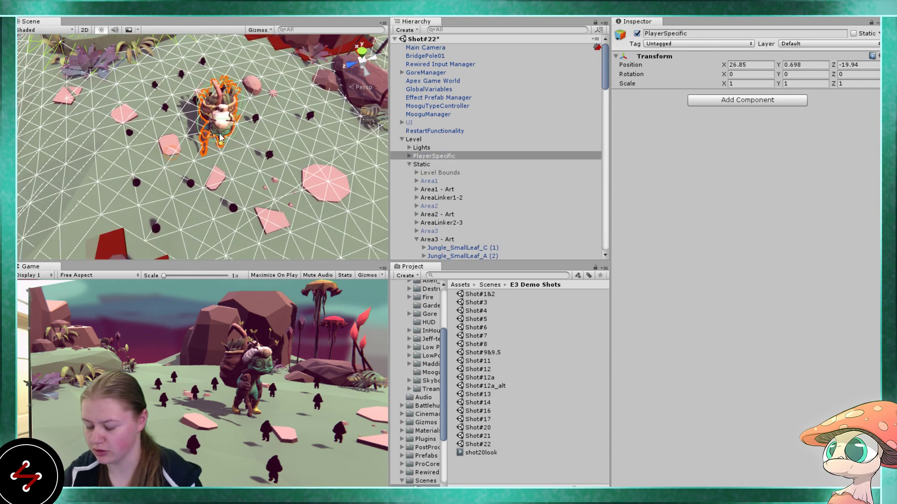
{"action": "mouse_move", "coordinate": [204, 122]}
{"action": "middle_mouse_down"}
{"action": "mouse_move", "coordinate": [218, 123]}
{"action": "mouse_move", "coordinate": [206, 138]}
{"action": "middle_mouse_up"}
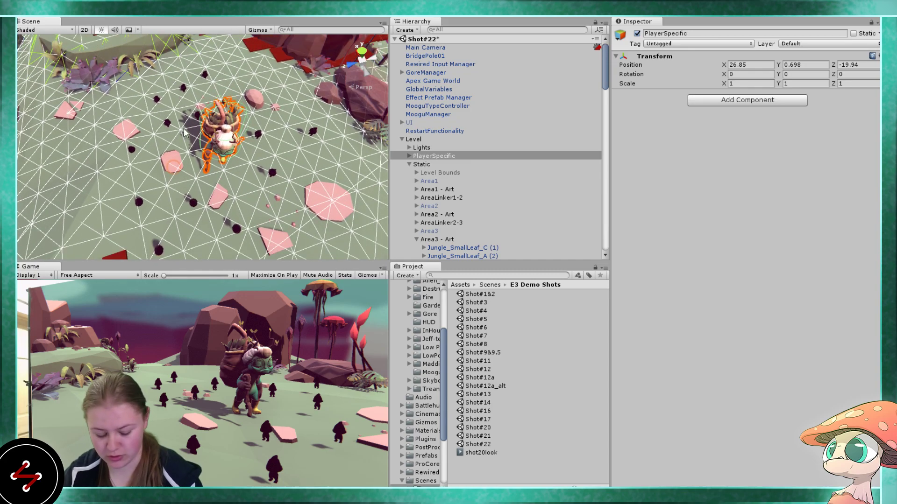
{"action": "scroll", "coordinate": [183, 132], "scroll_direction": "down", "scroll_amount": 4}
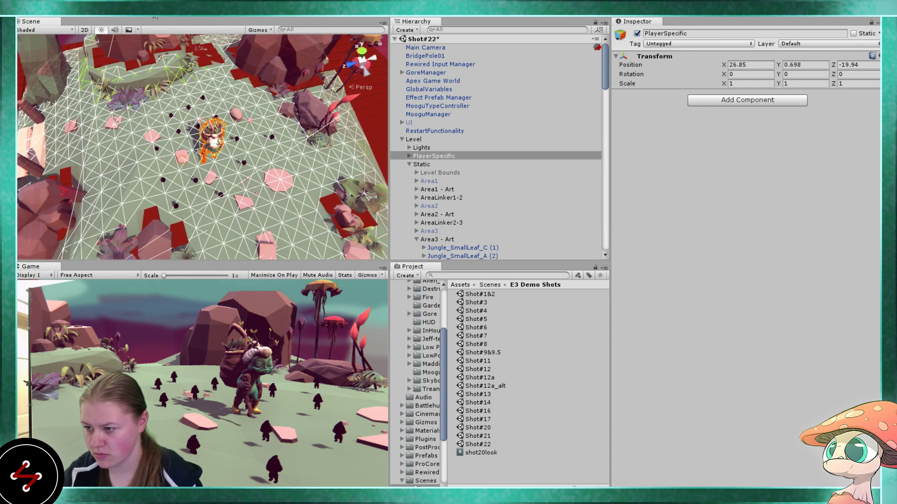
{"action": "scroll", "coordinate": [180, 129], "scroll_direction": "up", "scroll_amount": 3}
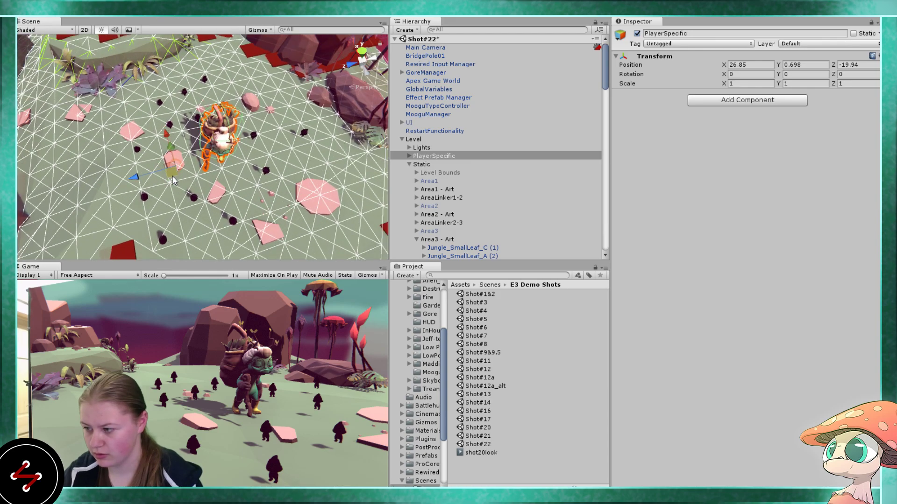
{"action": "left_click", "coordinate": [413, 158]}
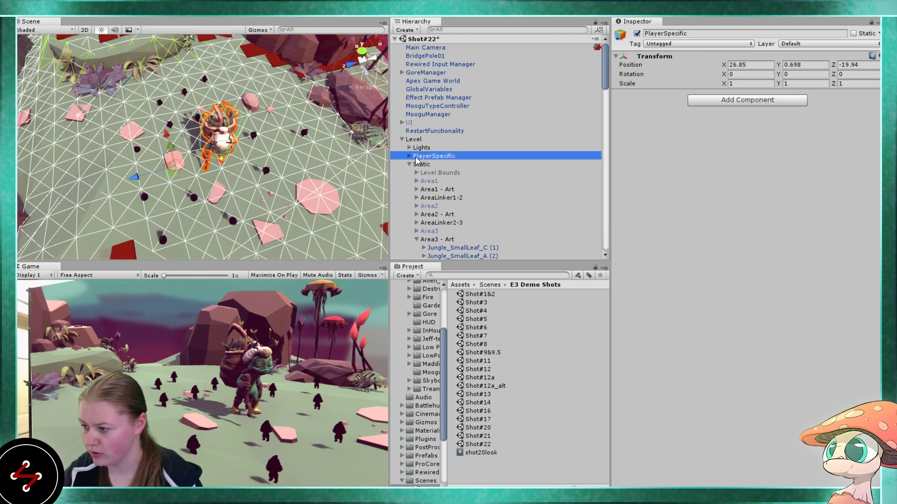
{"action": "left_click", "coordinate": [409, 156]}
{"action": "left_click", "coordinate": [429, 165]}
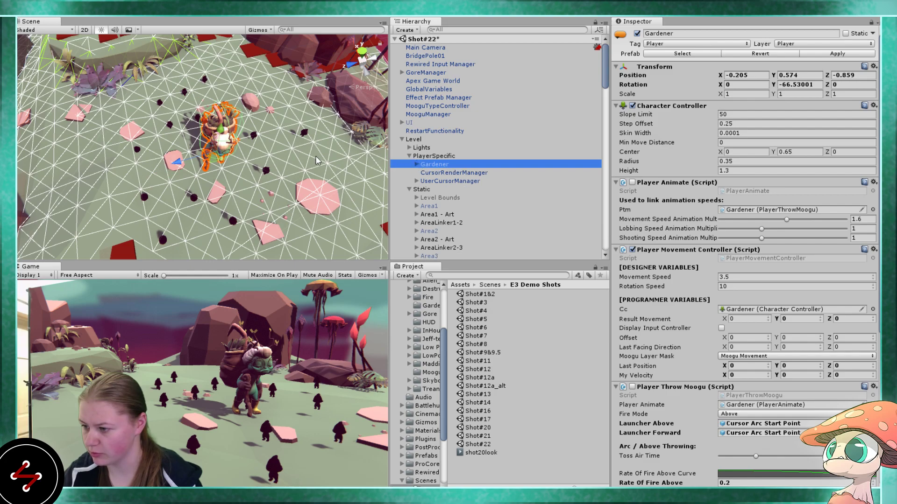
{"action": "left_click_drag", "start_coordinate": [217, 164], "coordinate": [228, 83]}
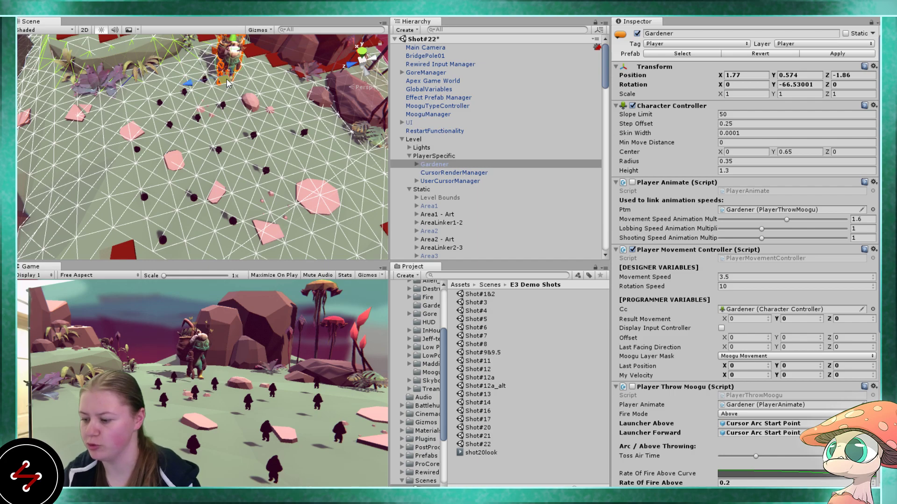
- Shift the Gardener farther back beside the plants and raise it slightly, to about X 2.397, Y 0.598, Z -1.399
{"action": "key", "text": "f"}
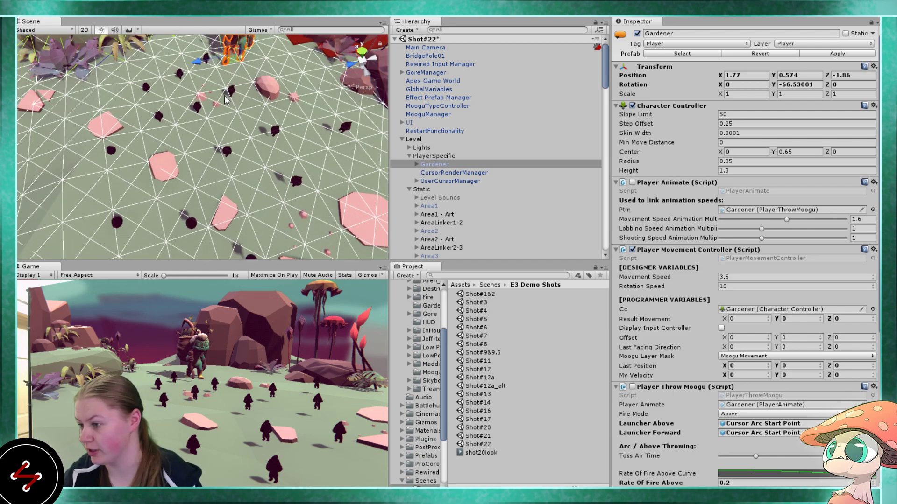
{"action": "right_click_drag", "start_coordinate": [215, 141], "coordinate": [208, 105]}
{"action": "key", "text": "w"}
{"action": "mouse_move", "coordinate": [212, 163]}
{"action": "middle_mouse_down"}
{"action": "mouse_move", "coordinate": [204, 148]}
{"action": "mouse_move", "coordinate": [205, 162]}
{"action": "middle_mouse_up"}
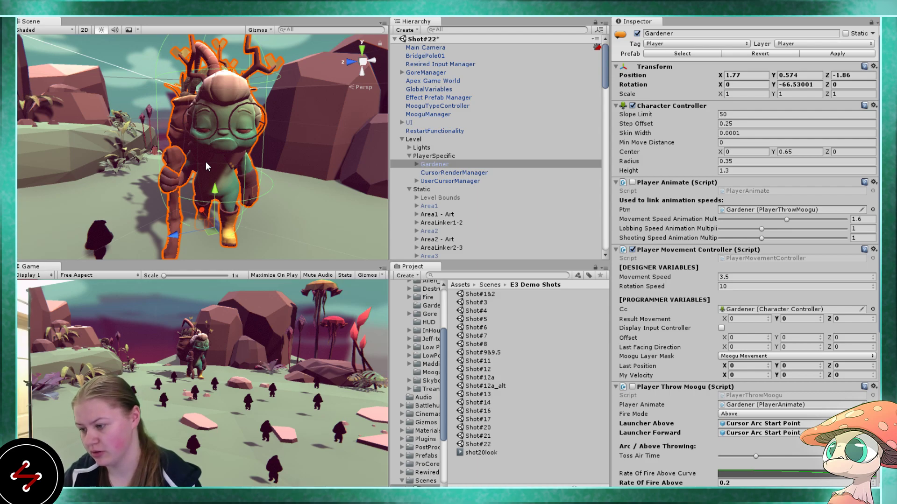
{"action": "left_click_drag", "start_coordinate": [211, 233], "coordinate": [133, 206]}
{"action": "key", "text": "f"}
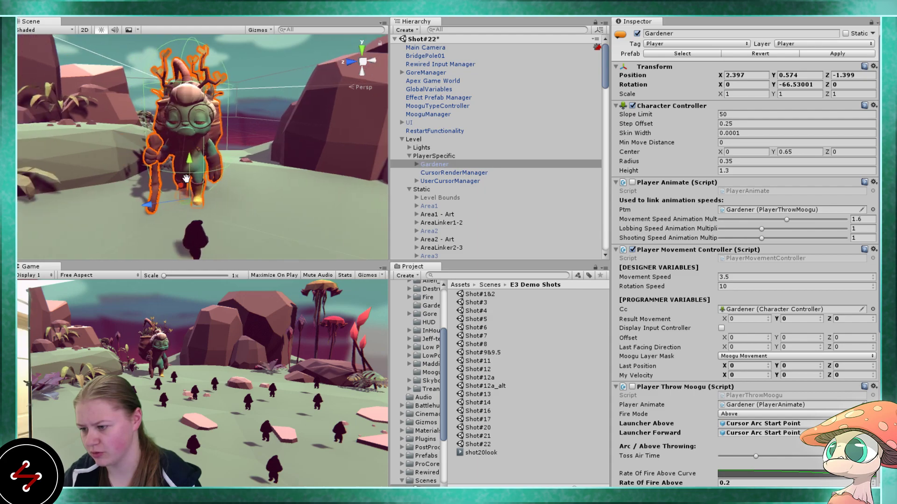
{"action": "left_click_drag", "start_coordinate": [203, 186], "coordinate": [208, 188]}
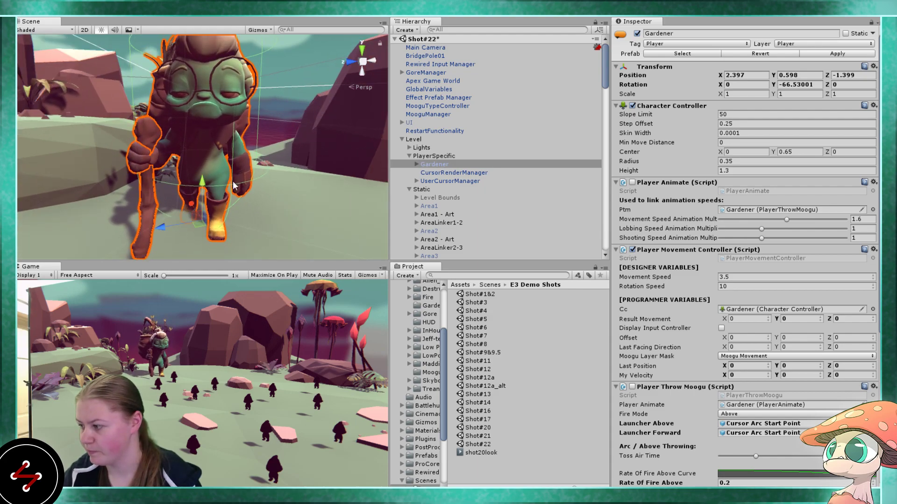
- Examine the Gardener's script components and its Model's Animator and Play Butt Scratch settings
{"action": "scroll", "coordinate": [458, 248], "scroll_direction": "down", "scroll_amount": 5}
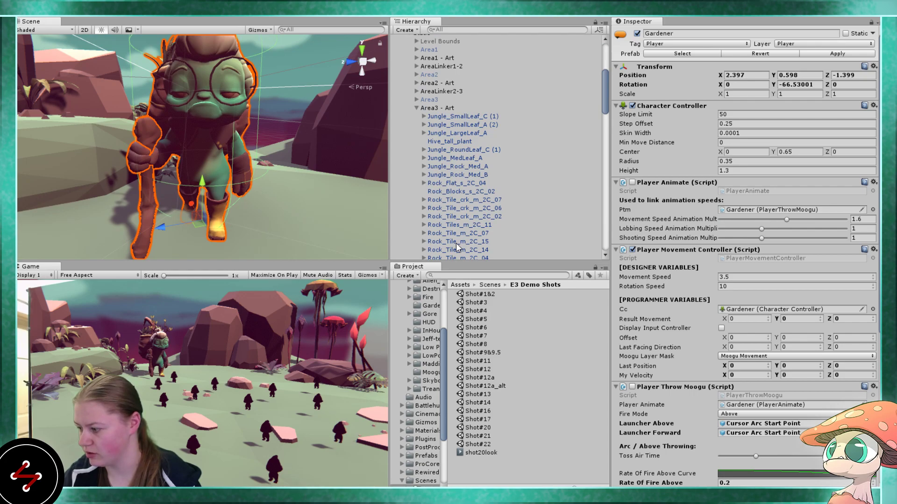
{"action": "scroll", "coordinate": [652, 307], "scroll_direction": "down", "scroll_amount": 10}
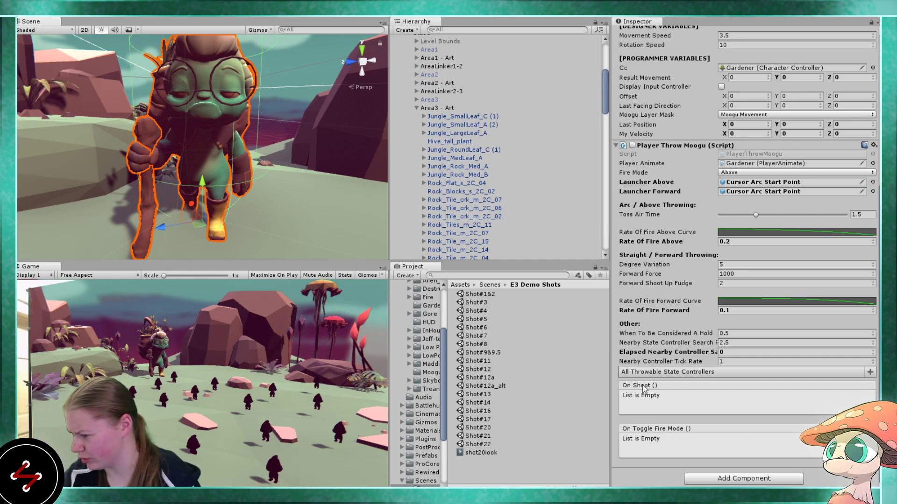
{"action": "scroll", "coordinate": [467, 191], "scroll_direction": "up", "scroll_amount": 6}
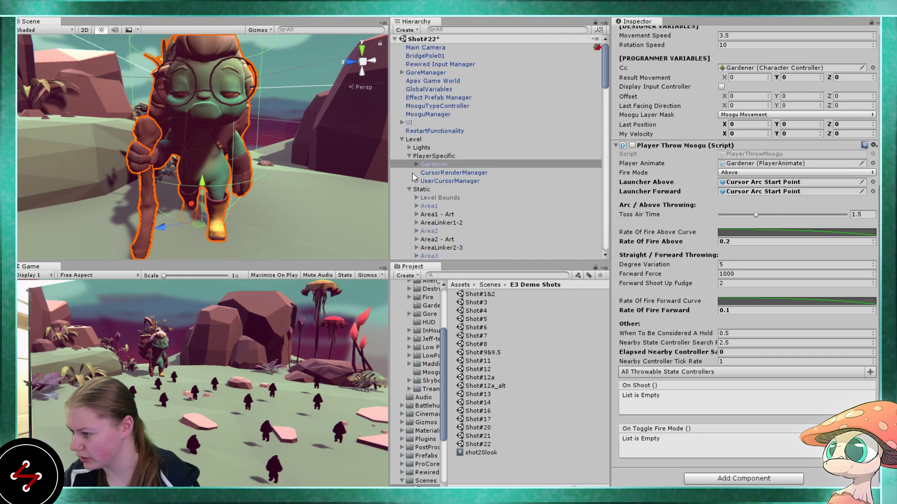
{"action": "left_click", "coordinate": [410, 189]}
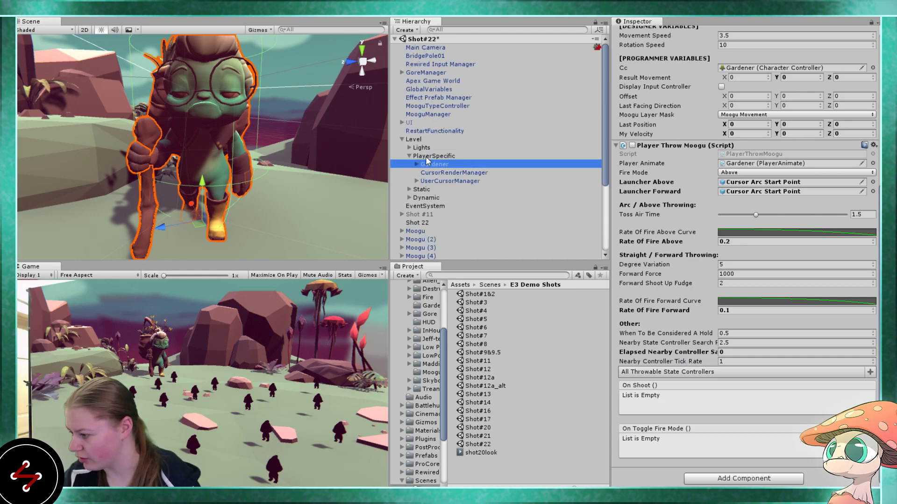
{"action": "left_click", "coordinate": [435, 170]}
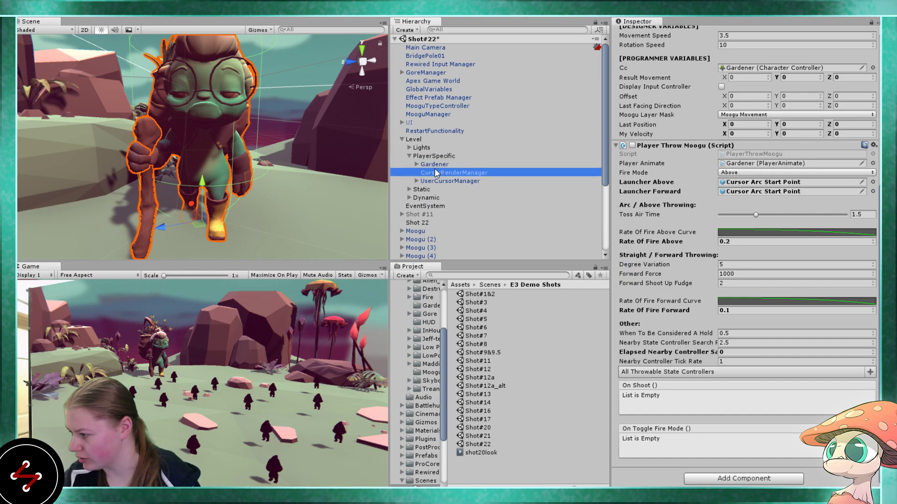
{"action": "left_click", "coordinate": [416, 164]}
{"action": "left_click", "coordinate": [436, 173]}
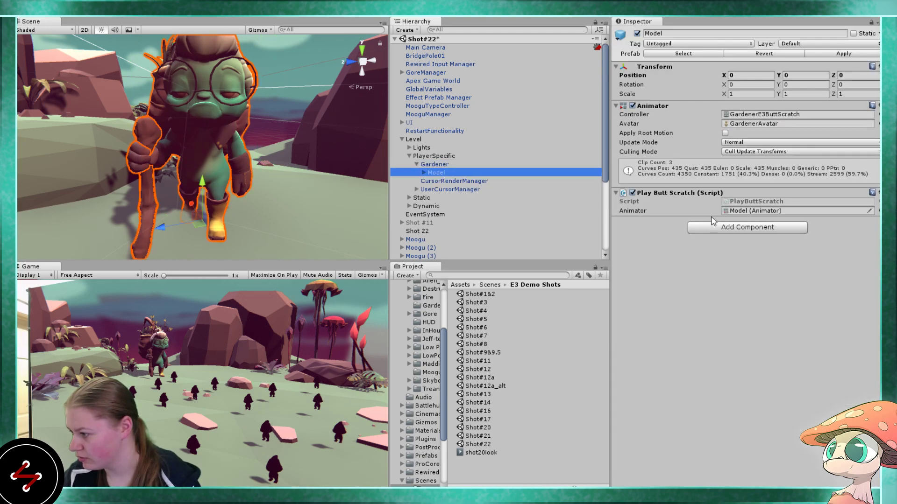
{"action": "left_click", "coordinate": [415, 164]}
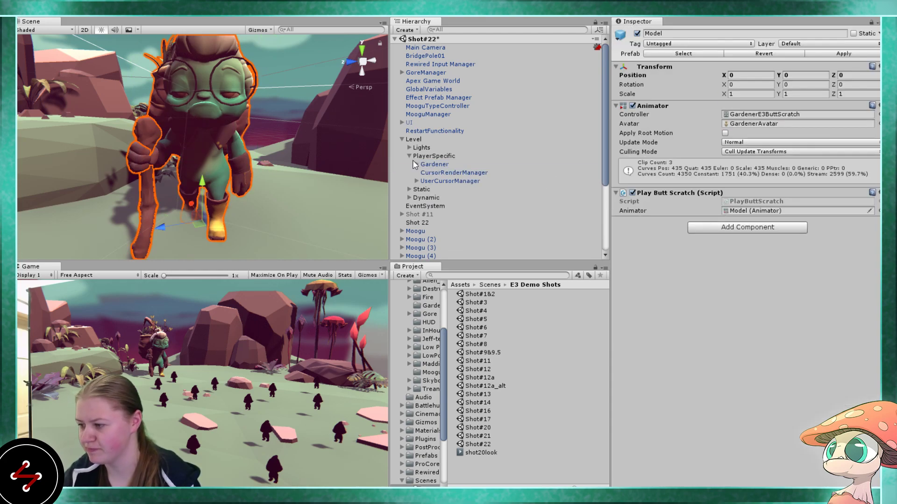
{"action": "left_click", "coordinate": [409, 156]}
- Move the Main Camera closer to the Moogus and lower it, to about X 24.699, Y 2.139, Z -18.001
{"action": "scroll", "coordinate": [228, 146], "scroll_direction": "down", "scroll_amount": 3}
{"action": "scroll", "coordinate": [228, 145], "scroll_direction": "down", "scroll_amount": 5}
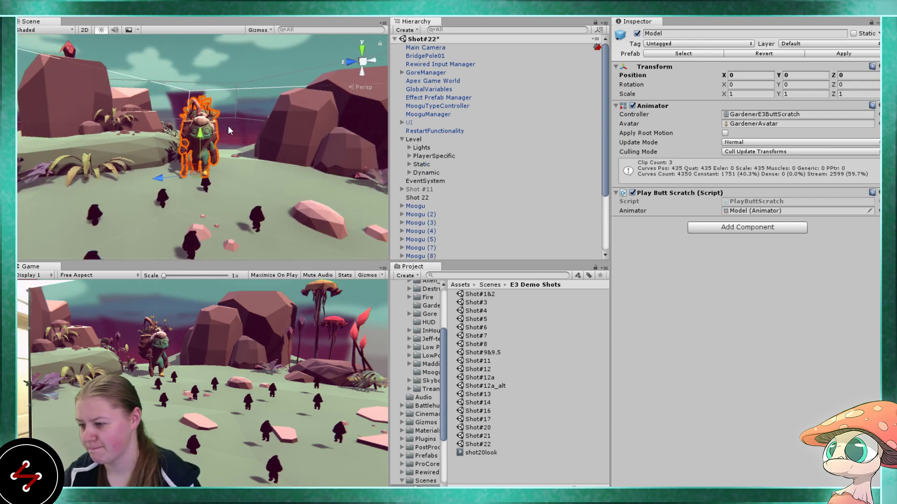
{"action": "left_click_drag", "start_coordinate": [242, 117], "coordinate": [177, 170], "text": "alt"}
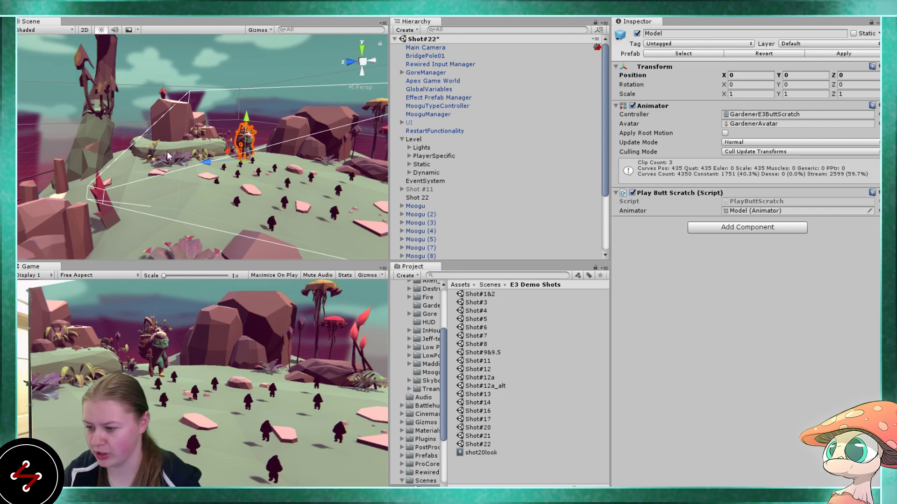
{"action": "left_click_drag", "start_coordinate": [171, 150], "coordinate": [269, 67], "text": "alt"}
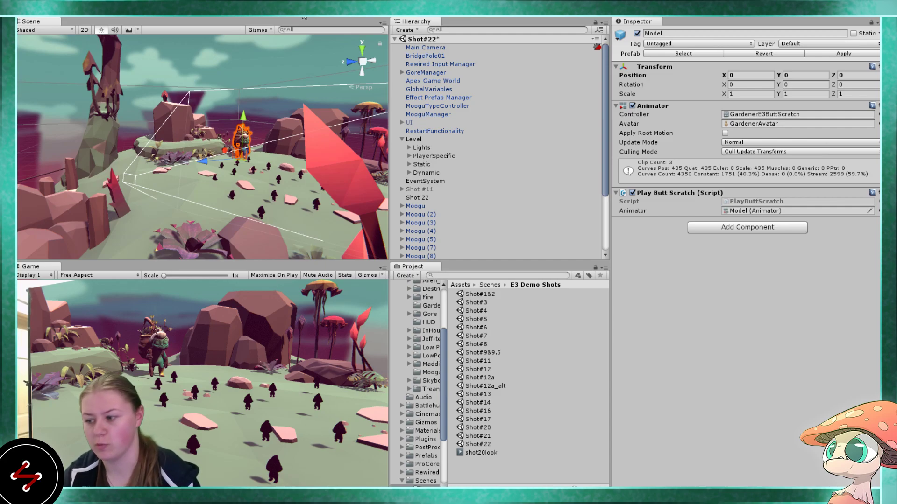
{"action": "left_click_drag", "start_coordinate": [280, 142], "coordinate": [145, 180], "text": "alt"}
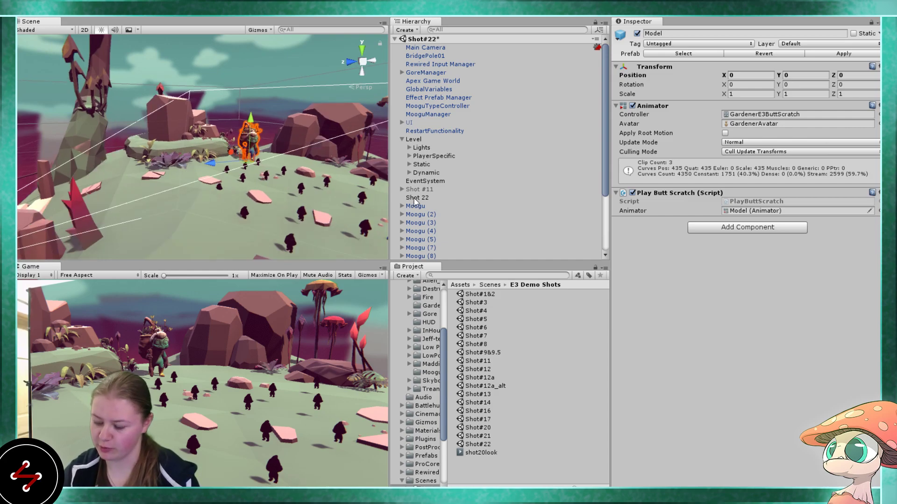
{"action": "left_click_drag", "start_coordinate": [383, 201], "coordinate": [209, 181], "text": "alt"}
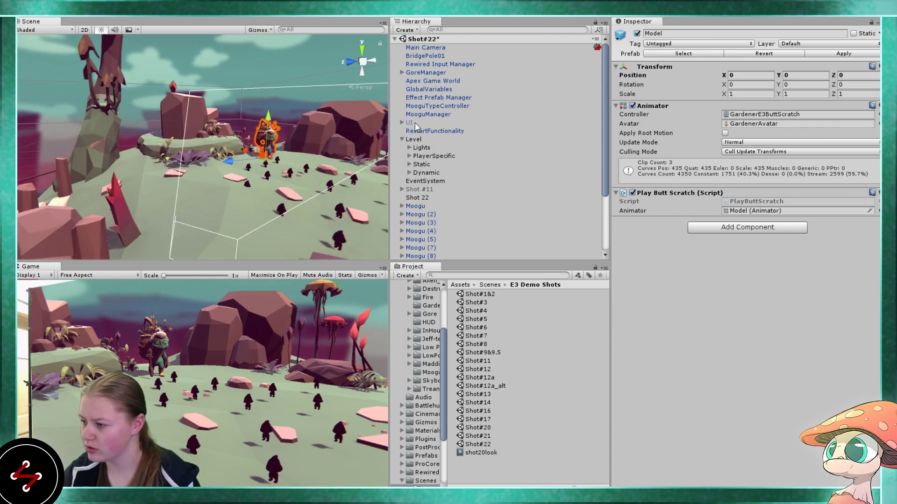
{"action": "left_click", "coordinate": [425, 47]}
{"action": "left_click_drag", "start_coordinate": [349, 103], "coordinate": [155, 180], "text": "alt"}
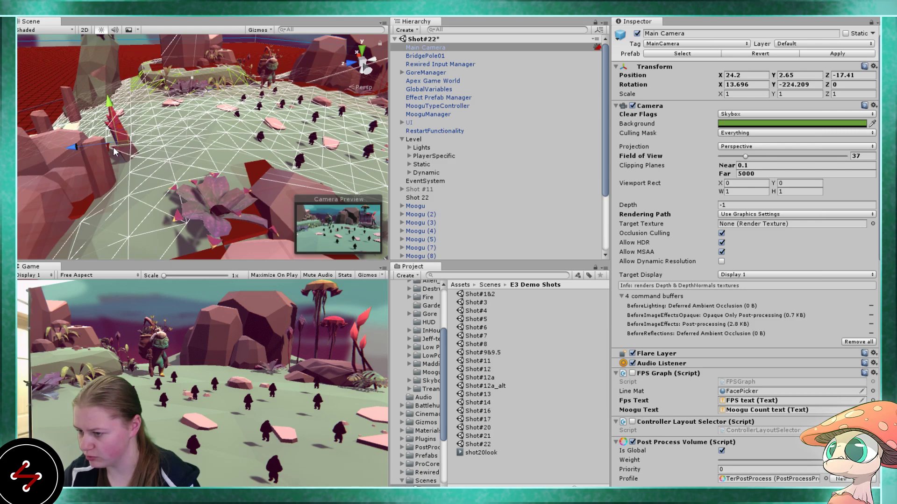
{"action": "left_click_drag", "start_coordinate": [124, 149], "coordinate": [229, 97]}
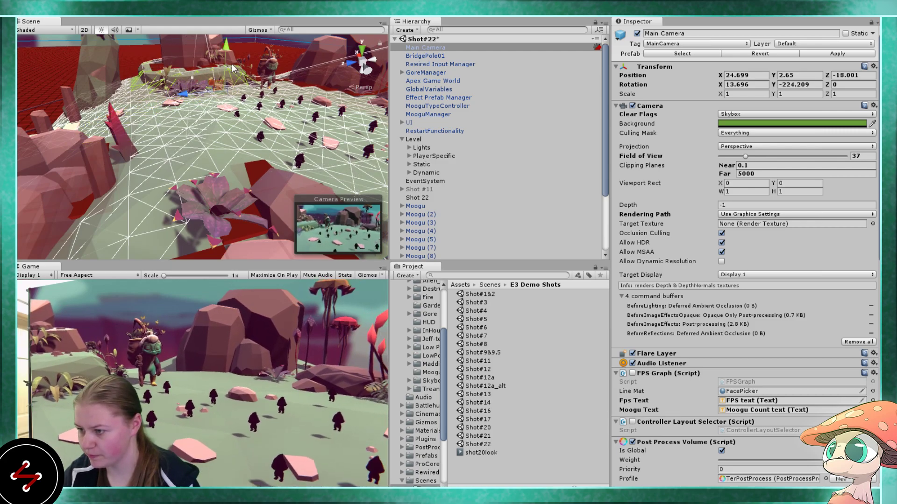
{"action": "left_click_drag", "start_coordinate": [229, 53], "coordinate": [235, 112]}
{"action": "scroll", "coordinate": [198, 137], "scroll_direction": "down", "scroll_amount": 4}
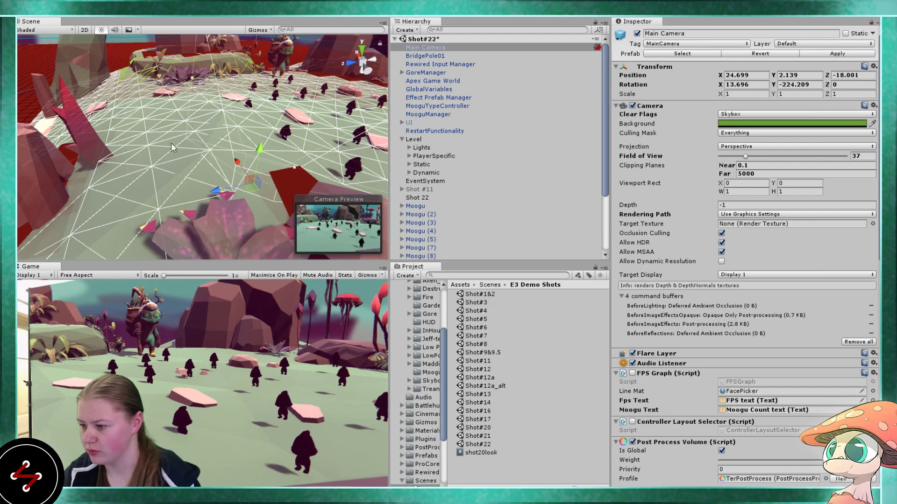
- Shift the Main Camera slightly to about X 24.82, Z -18.097 and turn it to about -197.311 degrees around Y
{"action": "left_click_drag", "start_coordinate": [154, 170], "coordinate": [152, 139]}
{"action": "scroll", "coordinate": [139, 147], "scroll_direction": "down", "scroll_amount": 5}
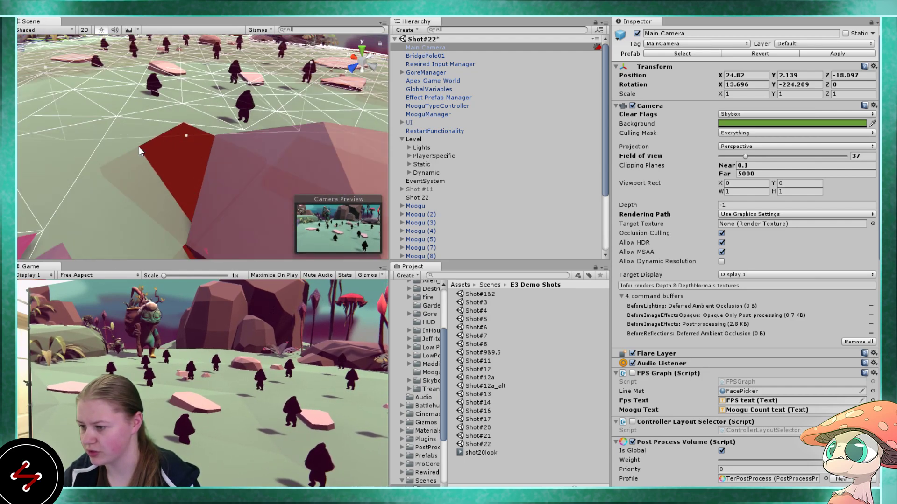
{"action": "scroll", "coordinate": [169, 143], "scroll_direction": "down", "scroll_amount": 5}
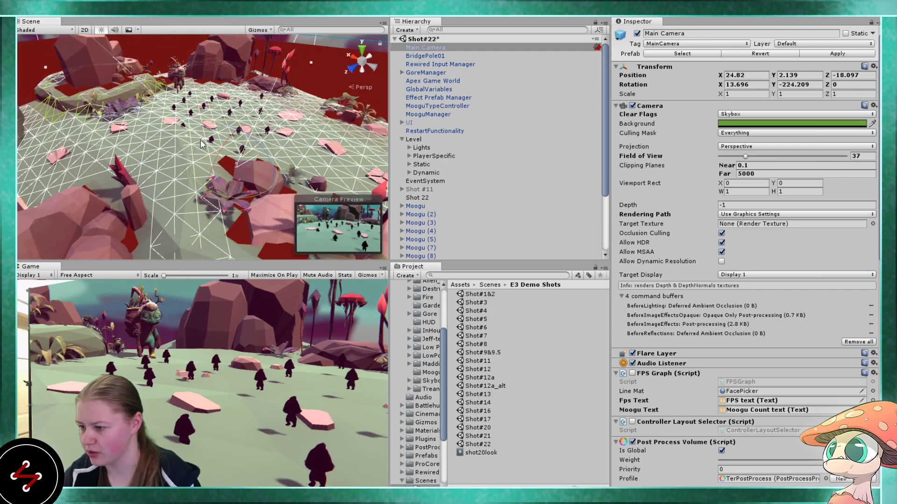
{"action": "left_click_drag", "start_coordinate": [237, 204], "coordinate": [193, 195]}
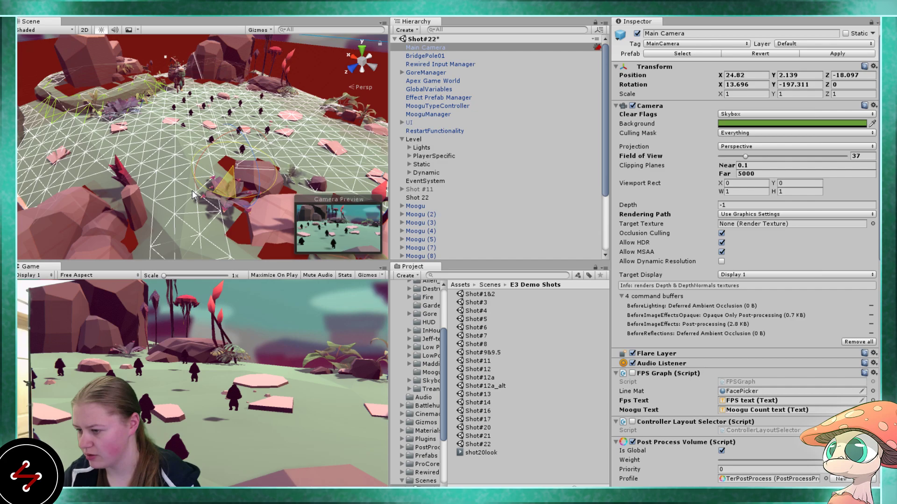
- Move the Main Camera across the ground to about X 25.857, Z -17.835 and turn it to about -217.972 degrees around Y
{"action": "key", "text": "w"}
{"action": "left_click_drag", "start_coordinate": [236, 169], "coordinate": [189, 183]}
{"action": "scroll", "coordinate": [181, 164], "scroll_direction": "up", "scroll_amount": 1}
{"action": "key", "text": "e"}
{"action": "scroll", "coordinate": [192, 177], "scroll_direction": "up", "scroll_amount": 3}
{"action": "middle_click_drag", "start_coordinate": [214, 172], "coordinate": [233, 193]}
{"action": "key", "text": "w"}
{"action": "left_click_drag", "start_coordinate": [185, 203], "coordinate": [215, 204]}
{"action": "key", "text": "e"}
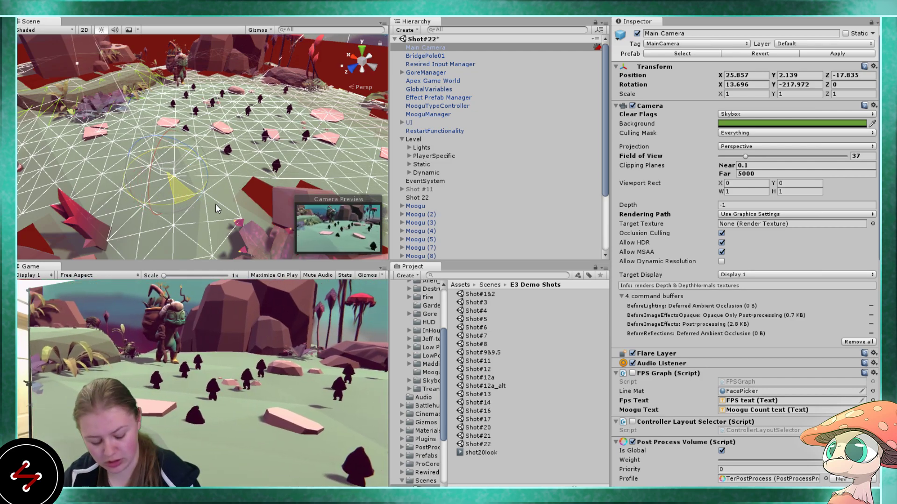
- Reframe the Main Camera toward the Gardener at about X 26.09, Y 2.001, Z -19.005, rotated about 7.354 in X and -232.193 in Y
{"action": "key", "text": "w"}
{"action": "left_click_drag", "start_coordinate": [171, 177], "coordinate": [269, 191]}
{"action": "key", "text": "e"}
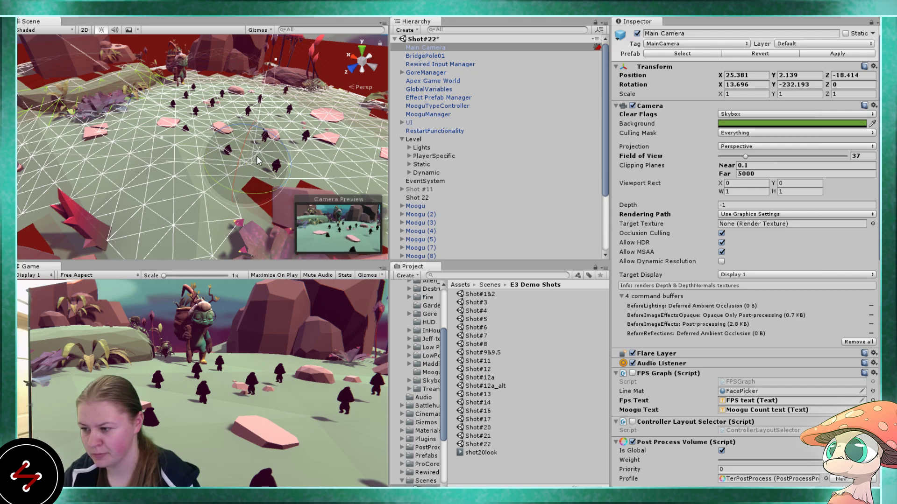
{"action": "left_click_drag", "start_coordinate": [265, 136], "coordinate": [219, 134]}
{"action": "key", "text": "w"}
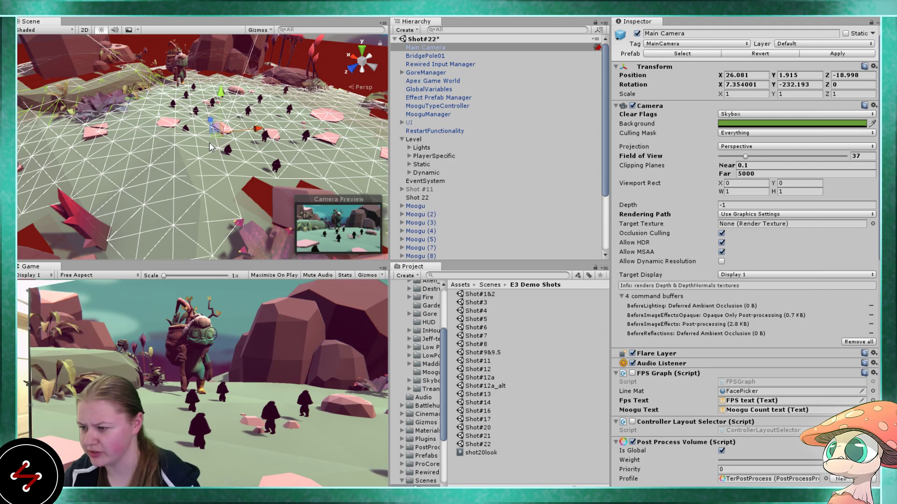
{"action": "scroll", "coordinate": [209, 141], "scroll_direction": "up", "scroll_amount": 2}
{"action": "left_click_drag", "start_coordinate": [223, 98], "coordinate": [228, 88]}
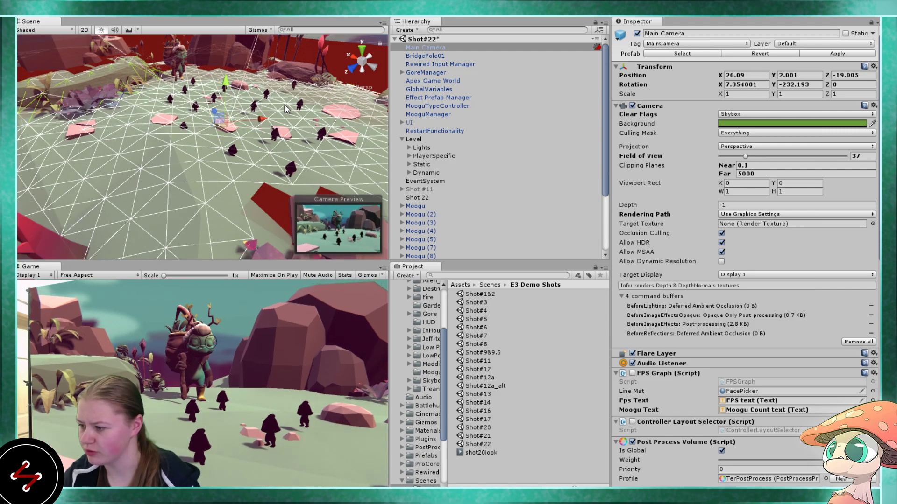
- Scale the Jungle_SmallLeaf_C plant beside the Gardener to about 0.433
{"action": "scroll", "coordinate": [289, 108], "scroll_direction": "up", "scroll_amount": 6}
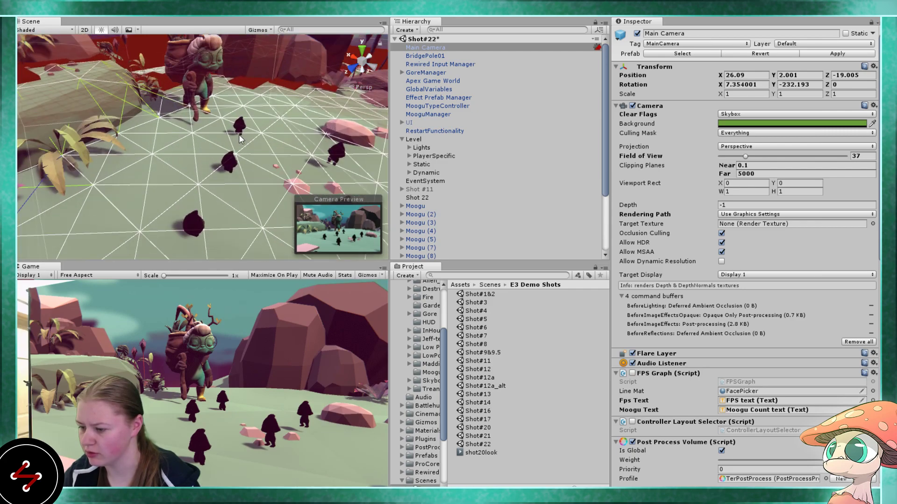
{"action": "scroll", "coordinate": [241, 138], "scroll_direction": "up", "scroll_amount": 5}
{"action": "left_click_drag", "start_coordinate": [224, 166], "coordinate": [155, 132], "text": "alt"}
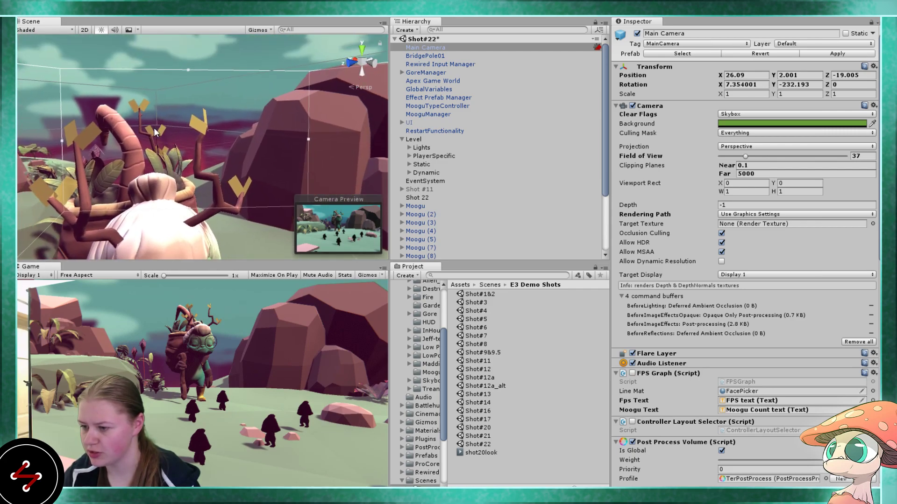
{"action": "middle_click_drag", "start_coordinate": [155, 132], "coordinate": [158, 103]}
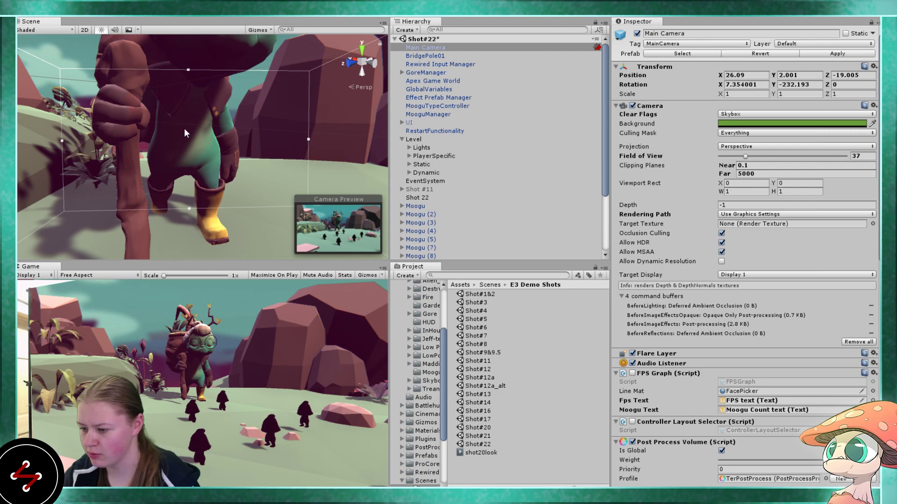
{"action": "scroll", "coordinate": [186, 127], "scroll_direction": "down", "scroll_amount": 2}
{"action": "middle_click_drag", "start_coordinate": [186, 128], "coordinate": [158, 172]}
{"action": "scroll", "coordinate": [181, 196], "scroll_direction": "up", "scroll_amount": 2}
{"action": "left_click", "coordinate": [197, 224]}
{"action": "scroll", "coordinate": [198, 222], "scroll_direction": "up", "scroll_amount": 2}
{"action": "scroll", "coordinate": [193, 212], "scroll_direction": "down", "scroll_amount": 4}
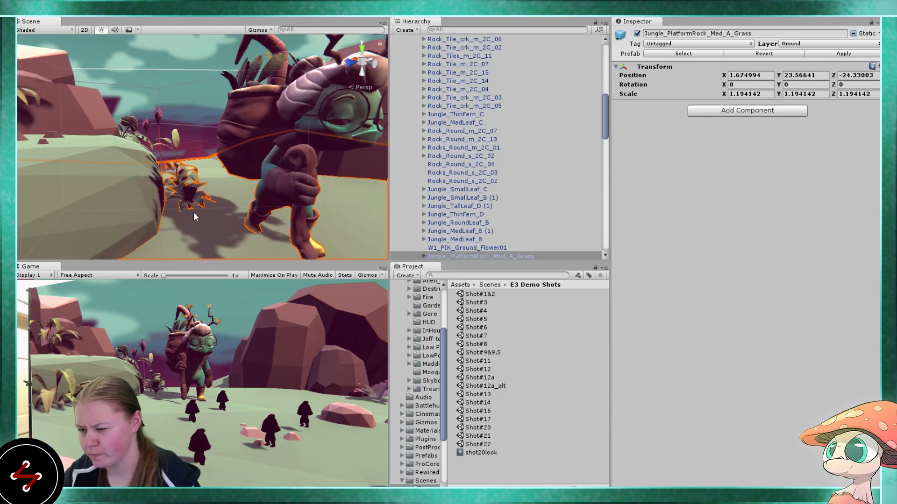
{"action": "left_click", "coordinate": [186, 193]}
{"action": "key", "text": "f"}
{"action": "mouse_move", "coordinate": [195, 183]}
{"action": "middle_mouse_down"}
{"action": "mouse_move", "coordinate": [193, 176]}
{"action": "mouse_move", "coordinate": [199, 184]}
{"action": "middle_mouse_up"}
{"action": "key", "text": "r"}
{"action": "left_click_drag", "start_coordinate": [201, 174], "coordinate": [173, 104]}
{"action": "key", "text": "w"}
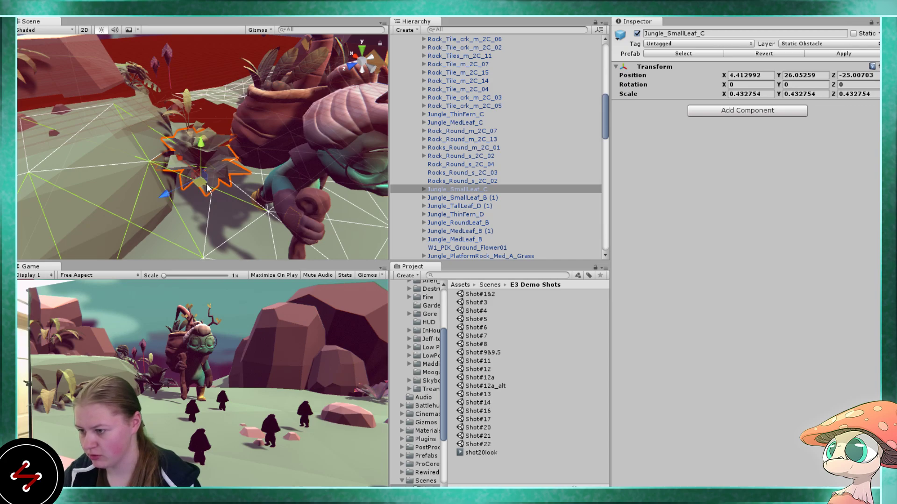
- Shift the Jungle_SmallLeaf_C plant along the rock platform beside the Gardener
{"action": "left_click_drag", "start_coordinate": [197, 188], "coordinate": [101, 190]}
{"action": "key", "text": "e"}
{"action": "key", "text": "w"}
{"action": "mouse_move", "coordinate": [203, 172]}
{"action": "left_mouse_down"}
{"action": "mouse_move", "coordinate": [206, 188]}
{"action": "mouse_move", "coordinate": [208, 180]}
{"action": "left_mouse_up"}
- Scale the Jungle_TallLeaf_D (1) plant behind the Gardener up to about 0.259
{"action": "right_click_drag", "start_coordinate": [218, 144], "coordinate": [189, 174]}
{"action": "left_click", "coordinate": [189, 174]}
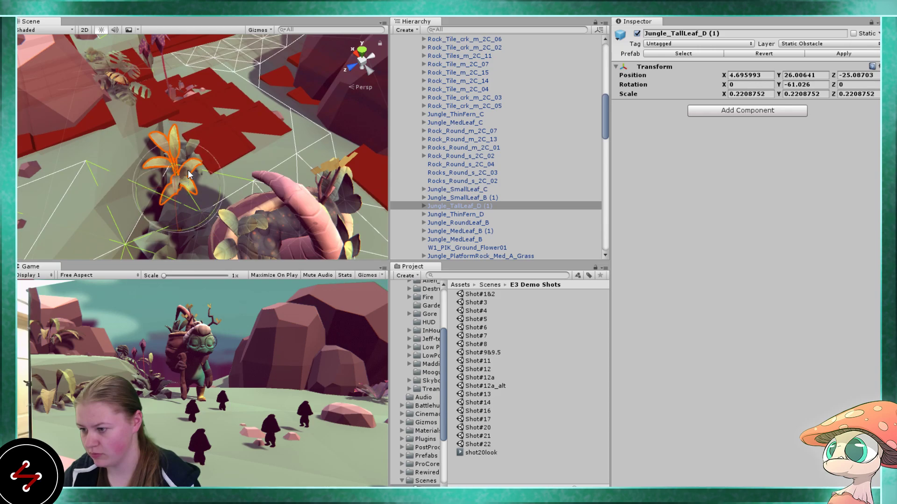
{"action": "key", "text": "r"}
{"action": "left_click_drag", "start_coordinate": [178, 186], "coordinate": [177, 182]}
- Move the purple W1_PIK_Ground_Leaf03 plant to the Gardener's other side, at about X 29.016, Y 1.358, Z -22.288
{"action": "scroll", "coordinate": [186, 181], "scroll_direction": "down", "scroll_amount": 8}
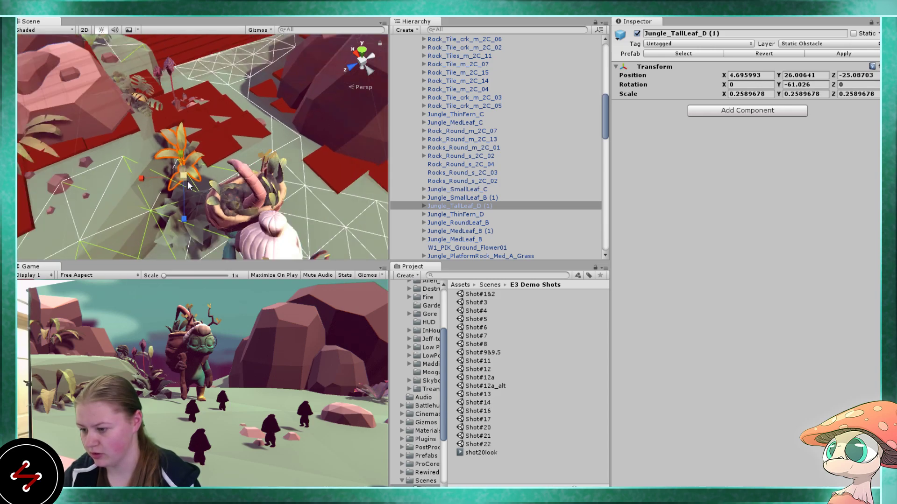
{"action": "scroll", "coordinate": [142, 177], "scroll_direction": "down", "scroll_amount": 4}
{"action": "middle_click_drag", "start_coordinate": [139, 177], "coordinate": [155, 147]}
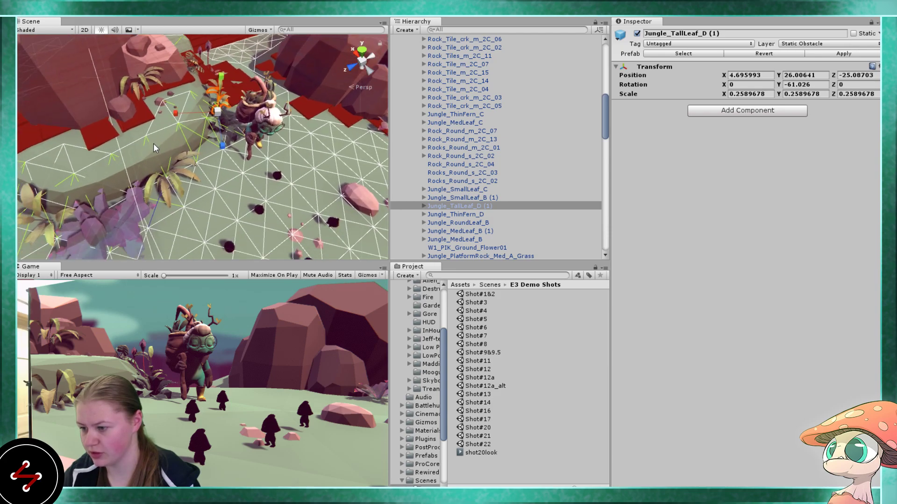
{"action": "scroll", "coordinate": [167, 136], "scroll_direction": "down", "scroll_amount": 2}
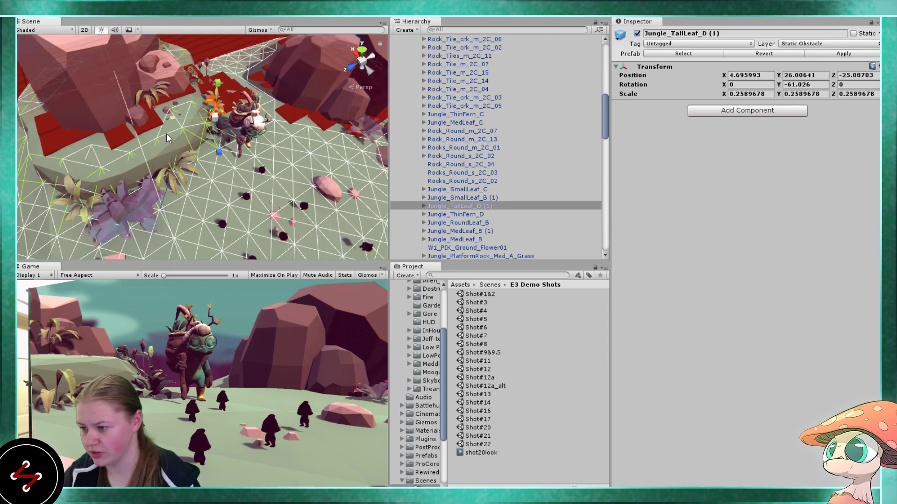
{"action": "left_click", "coordinate": [133, 202]}
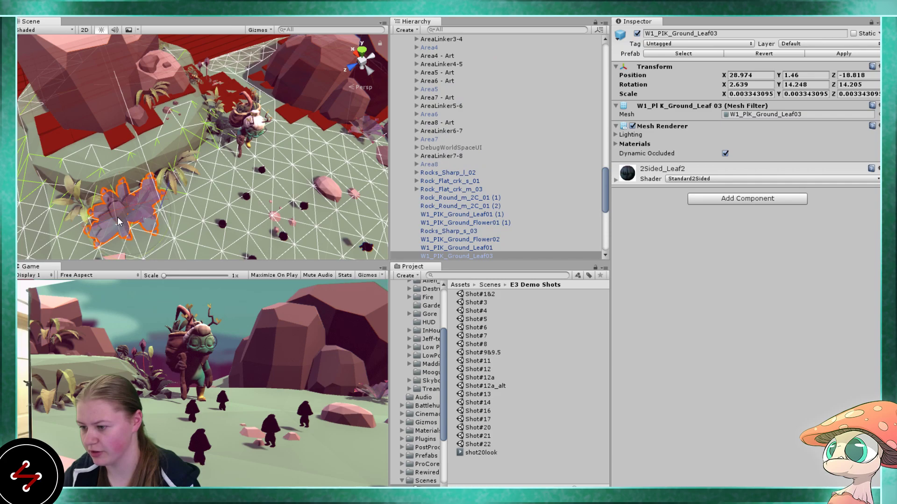
{"action": "left_click_drag", "start_coordinate": [135, 220], "coordinate": [309, 124]}
- Rotate W1_PIK_Ground_Leaf03 to about -4.251, 72.274, 17.796 and shift it toward the boulders, to about X 29.185, Z -22.587
{"action": "middle_click_drag", "start_coordinate": [308, 125], "coordinate": [240, 156]}
{"action": "scroll", "coordinate": [240, 156], "scroll_direction": "up", "scroll_amount": 3}
{"action": "left_click_drag", "start_coordinate": [240, 156], "coordinate": [214, 201], "text": "alt"}
{"action": "scroll", "coordinate": [224, 161], "scroll_direction": "up", "scroll_amount": 3}
{"action": "middle_click_drag", "start_coordinate": [215, 201], "coordinate": [164, 252]}
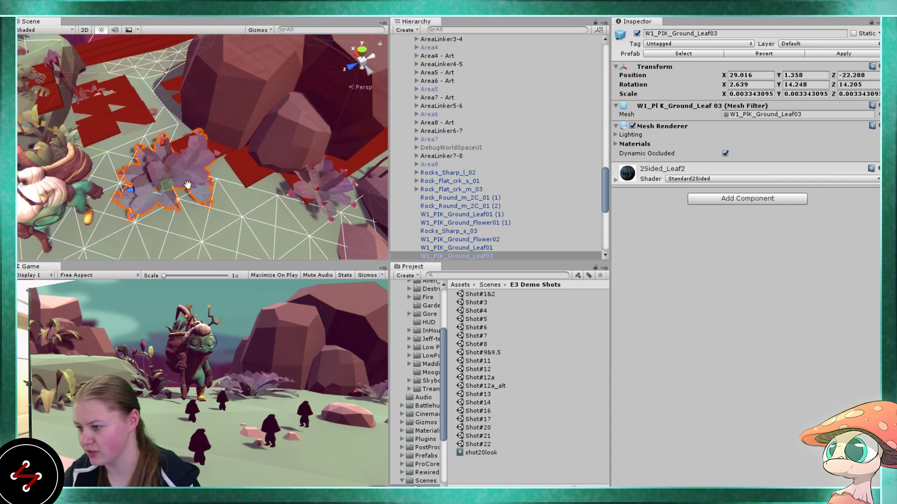
{"action": "left_click_drag", "start_coordinate": [164, 252], "coordinate": [199, 195], "text": "alt"}
{"action": "key", "text": "e"}
{"action": "left_click_drag", "start_coordinate": [222, 233], "coordinate": [220, 169]}
{"action": "key", "text": "w"}
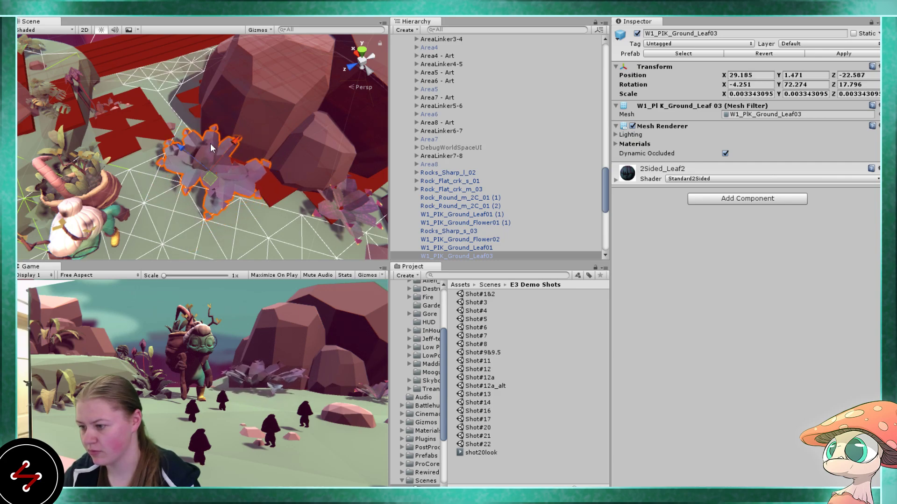
- Lower W1_PIK_Ground_Leaf03 to about Y 1.334 and tilt it to a rotation of about -2.82, 75.489, 16.491
{"action": "right_click_drag", "start_coordinate": [210, 143], "coordinate": [196, 122]}
{"action": "middle_click_drag", "start_coordinate": [210, 140], "coordinate": [182, 93]}
{"action": "left_click_drag", "start_coordinate": [196, 99], "coordinate": [198, 108]}
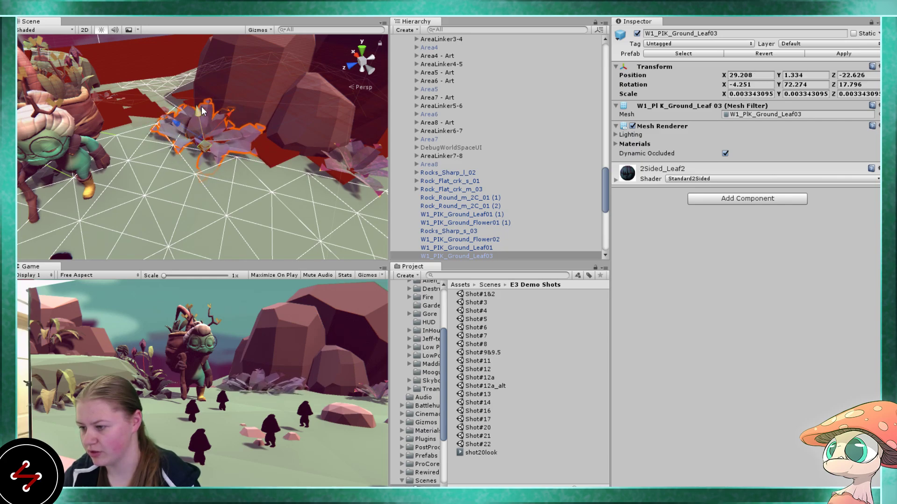
{"action": "key", "text": "f"}
{"action": "key", "text": "e"}
{"action": "mouse_move", "coordinate": [175, 116]}
{"action": "left_mouse_down"}
{"action": "mouse_move", "coordinate": [192, 120]}
{"action": "mouse_move", "coordinate": [190, 126]}
{"action": "left_mouse_up"}
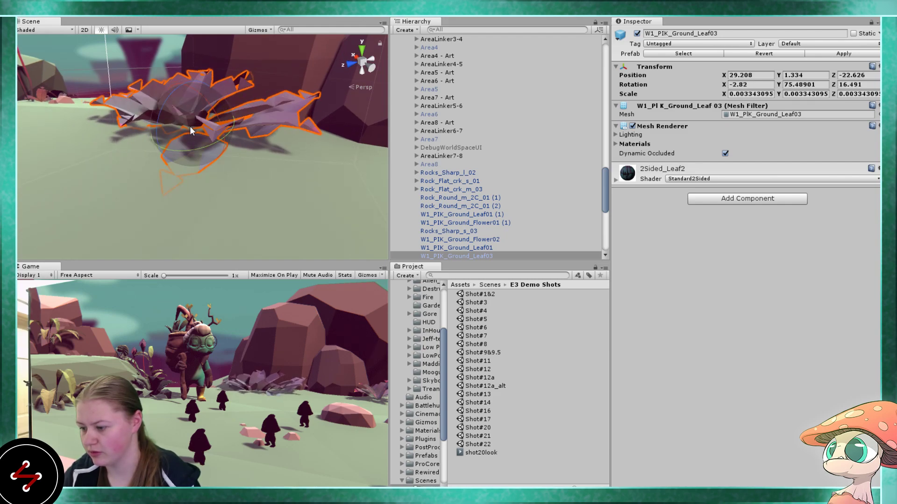
- Move the Jungle_ThinFern_D (1) plant along the front of the rock platform, away from the Gardener
{"action": "middle_click_drag", "start_coordinate": [206, 124], "coordinate": [220, 137]}
{"action": "scroll", "coordinate": [220, 141], "scroll_direction": "down", "scroll_amount": 5}
{"action": "scroll", "coordinate": [220, 141], "scroll_direction": "down", "scroll_amount": 5}
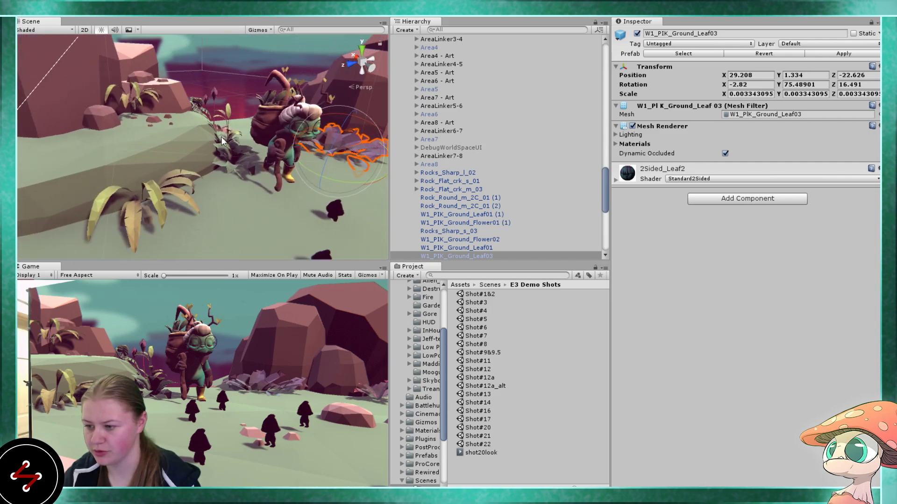
{"action": "left_click", "coordinate": [148, 196]}
{"action": "scroll", "coordinate": [170, 178], "scroll_direction": "down", "scroll_amount": 3}
{"action": "middle_click_drag", "start_coordinate": [170, 176], "coordinate": [201, 181]}
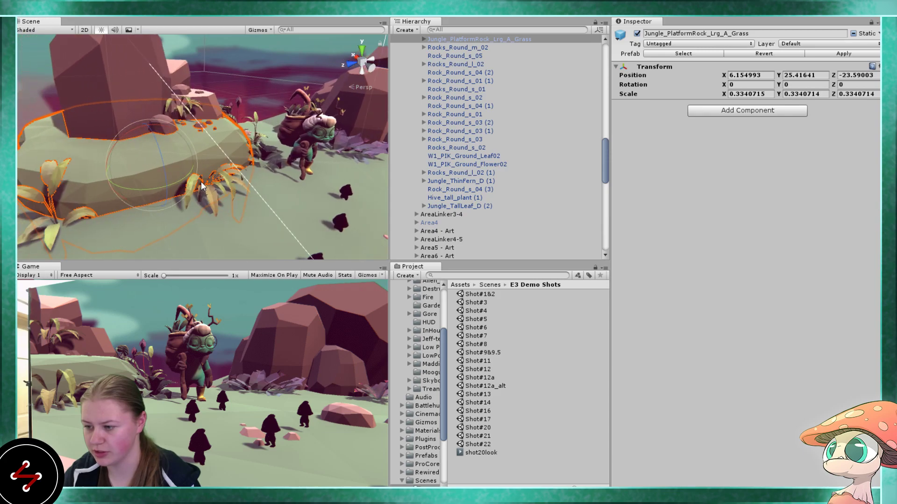
{"action": "scroll", "coordinate": [201, 181], "scroll_direction": "up", "scroll_amount": 2}
{"action": "middle_click_drag", "start_coordinate": [219, 203], "coordinate": [349, 198]}
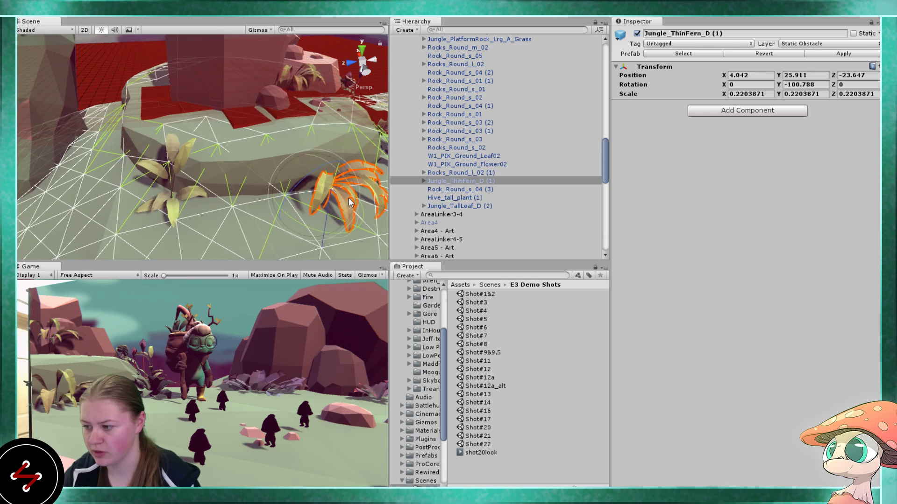
{"action": "key", "text": "w"}
{"action": "key", "text": "e"}
{"action": "key", "text": "w"}
{"action": "left_click_drag", "start_coordinate": [313, 201], "coordinate": [80, 186]}
- Move Jungle_TallLeaf_D (2) to the platform's end near the Gardener, about X 4.154, Y 25.952, Z -24.296, and scale it to about 0.254
{"action": "left_click", "coordinate": [189, 209]}
{"action": "middle_click_drag", "start_coordinate": [189, 209], "coordinate": [153, 209]}
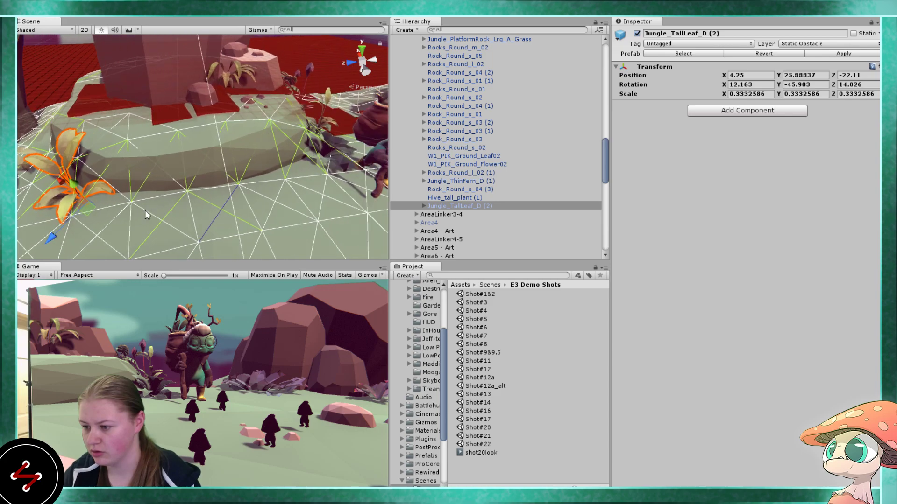
{"action": "left_click_drag", "start_coordinate": [90, 209], "coordinate": [274, 190]}
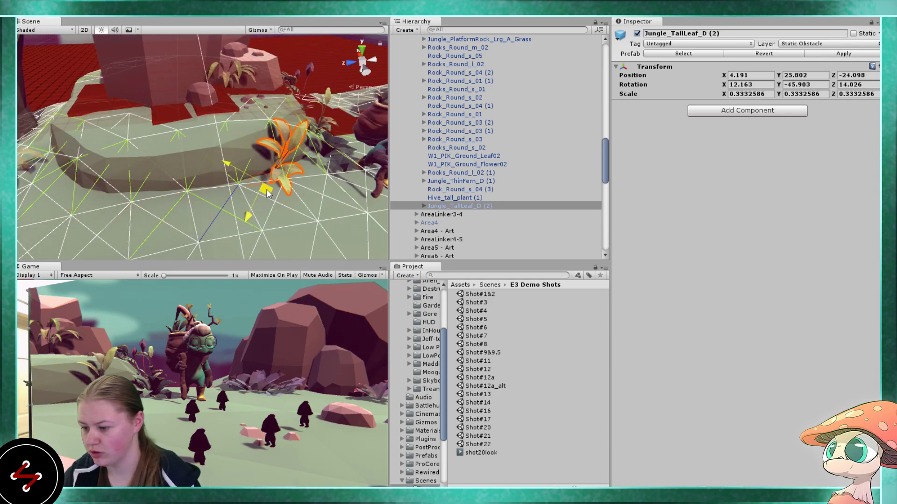
{"action": "key", "text": "e"}
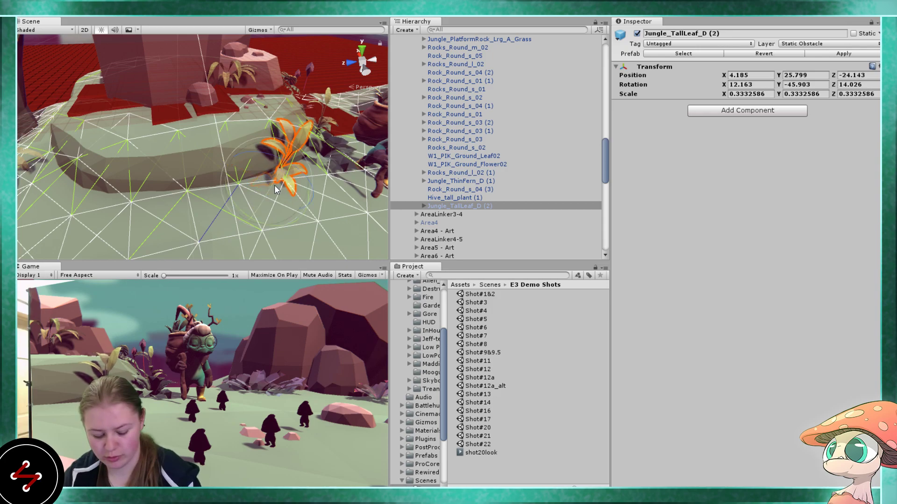
{"action": "key", "text": "r"}
{"action": "mouse_move", "coordinate": [265, 184]}
{"action": "left_mouse_down"}
{"action": "mouse_move", "coordinate": [259, 190]}
{"action": "mouse_move", "coordinate": [286, 158]}
{"action": "mouse_move", "coordinate": [274, 181]}
{"action": "left_mouse_up"}
- Move Jungle_TallLeaf_D (1) behind the purple leaf plant, at about X 4.532, Z -26.41, and turn it to about 2.41 degrees around Y
{"action": "middle_click_drag", "start_coordinate": [273, 181], "coordinate": [191, 201]}
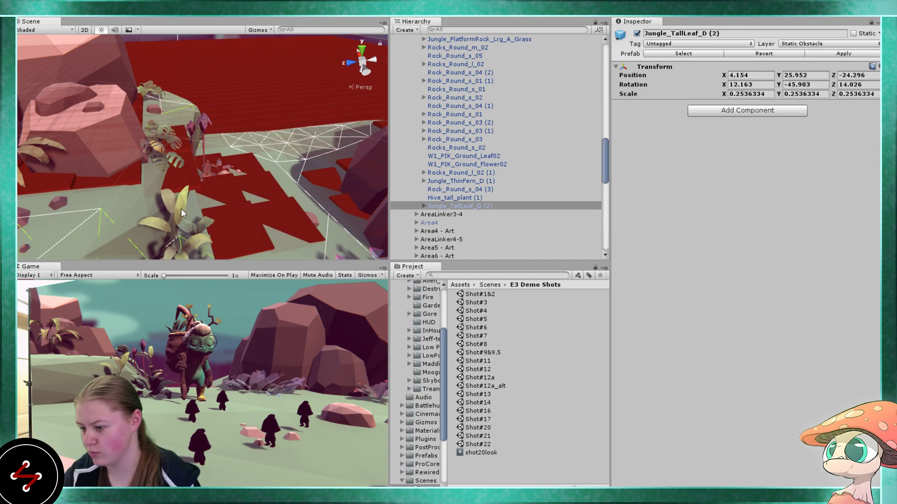
{"action": "left_click", "coordinate": [181, 208]}
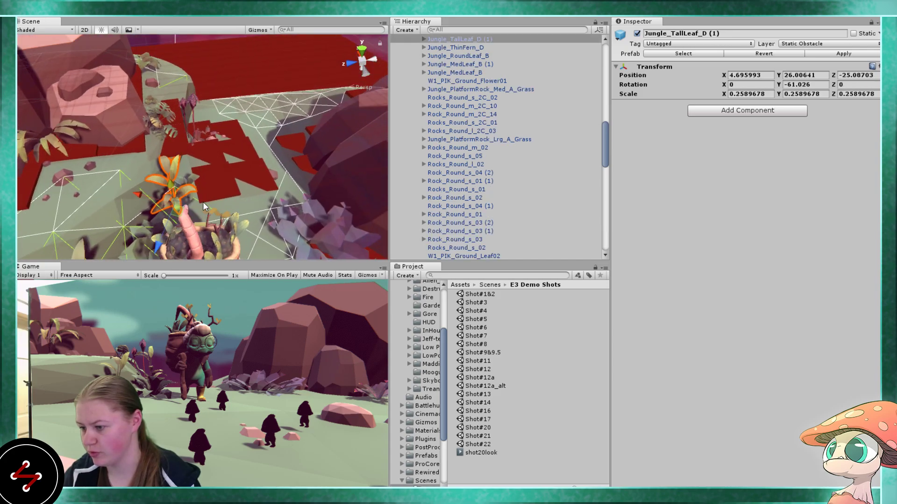
{"action": "left_click_drag", "start_coordinate": [180, 208], "coordinate": [287, 204]}
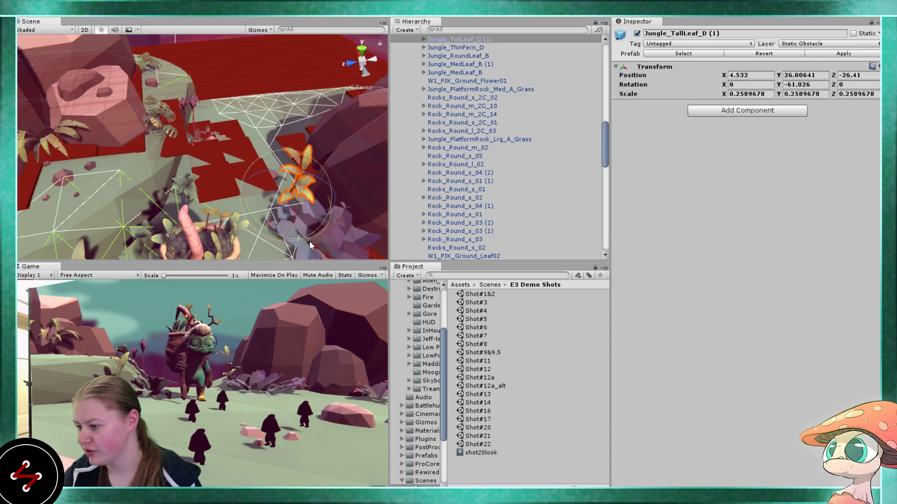
{"action": "key", "text": "e"}
{"action": "left_click_drag", "start_coordinate": [315, 235], "coordinate": [229, 237]}
- Nudge Jungle_TallLeaf_D (1) closer to the boulder and lower it slightly, to about X 4.501, Y 25.996, Z -26.557
{"action": "key", "text": "f"}
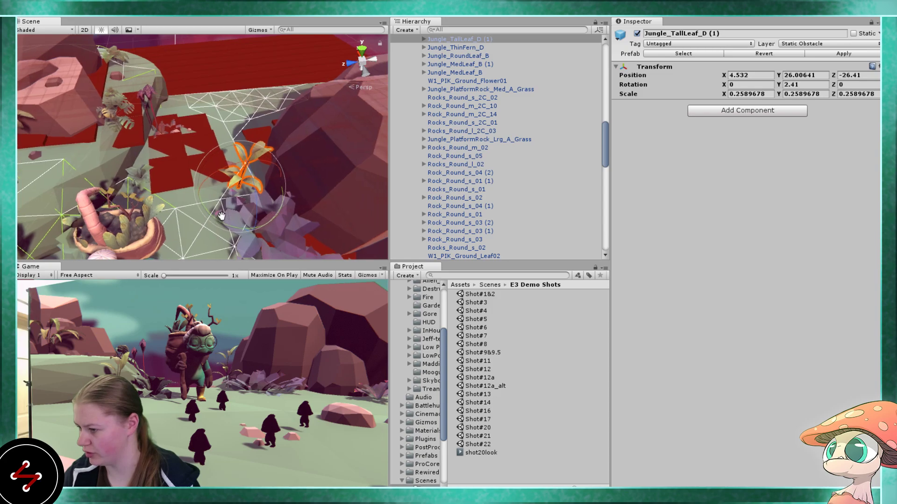
{"action": "key", "text": "w"}
{"action": "left_click_drag", "start_coordinate": [233, 195], "coordinate": [249, 190]}
{"action": "left_click_drag", "start_coordinate": [252, 158], "coordinate": [261, 167]}
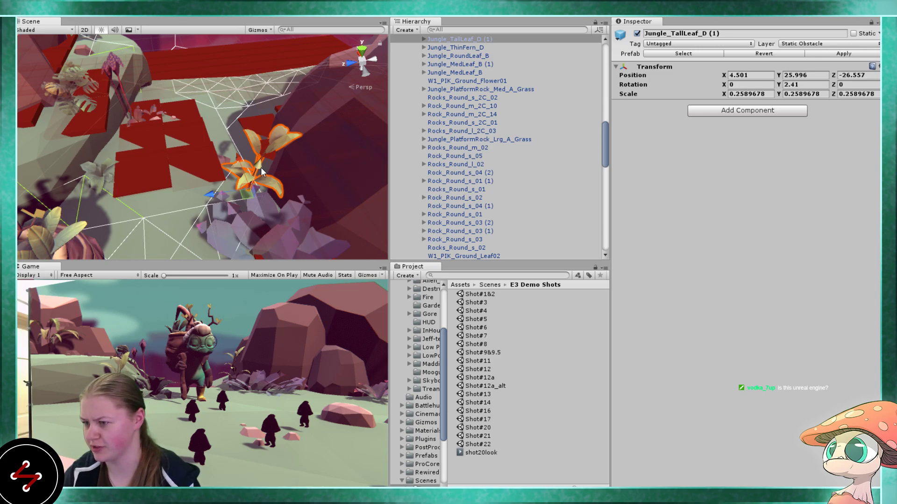
- Examine the plant arrangement around the Gardener and the ground with the Moogu group from above
{"action": "scroll", "coordinate": [260, 171], "scroll_direction": "down", "scroll_amount": 5}
{"action": "middle_click_drag", "start_coordinate": [188, 171], "coordinate": [156, 199]}
{"action": "scroll", "coordinate": [155, 198], "scroll_direction": "up", "scroll_amount": 2}
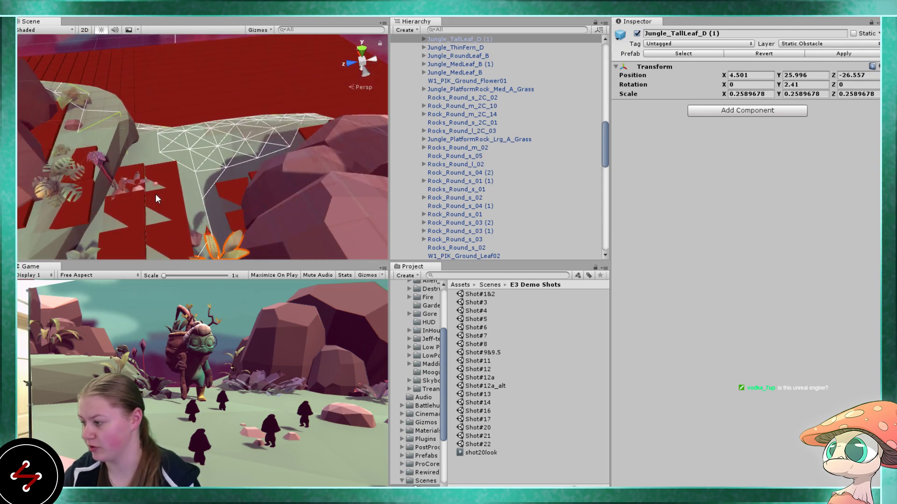
{"action": "middle_click_drag", "start_coordinate": [223, 197], "coordinate": [239, 135]}
{"action": "scroll", "coordinate": [240, 135], "scroll_direction": "down", "scroll_amount": 3}
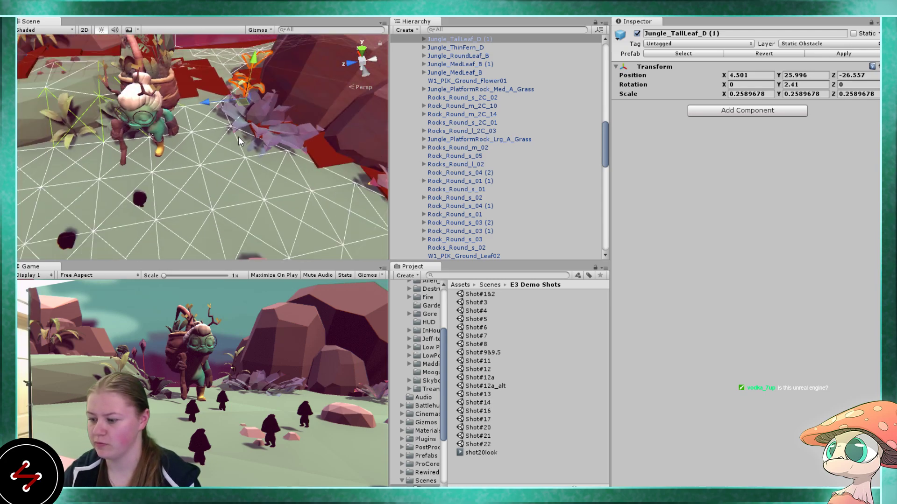
{"action": "scroll", "coordinate": [209, 161], "scroll_direction": "down", "scroll_amount": 3}
{"action": "middle_click_drag", "start_coordinate": [180, 177], "coordinate": [201, 149]}
{"action": "scroll", "coordinate": [201, 149], "scroll_direction": "down", "scroll_amount": 5}
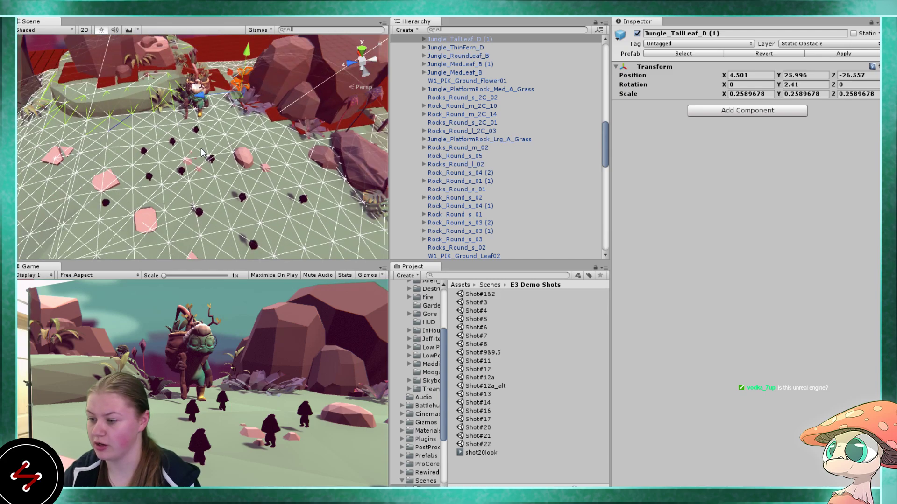
- Examine the spacing of the Moogus and scattered rocks across the clearing in front of the Gardener
{"action": "scroll", "coordinate": [201, 148], "scroll_direction": "up", "scroll_amount": 2}
{"action": "scroll", "coordinate": [193, 164], "scroll_direction": "up", "scroll_amount": 3}
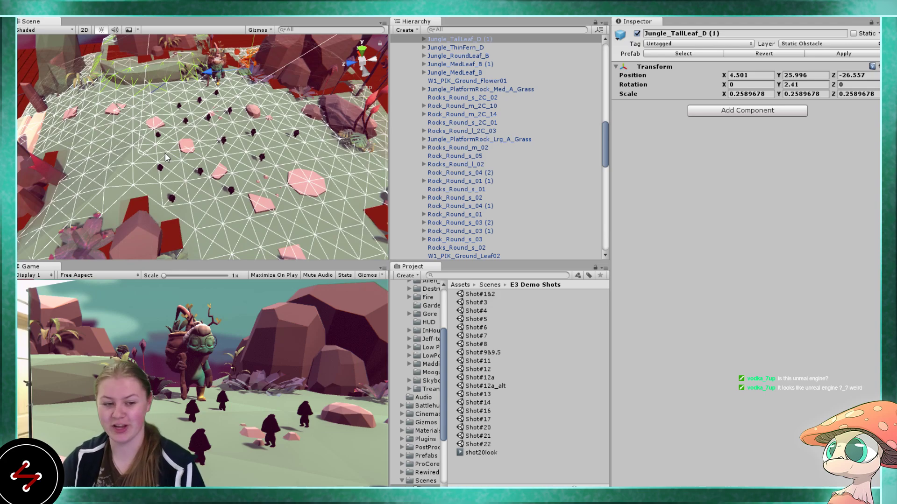
{"action": "scroll", "coordinate": [164, 153], "scroll_direction": "up", "scroll_amount": 5}
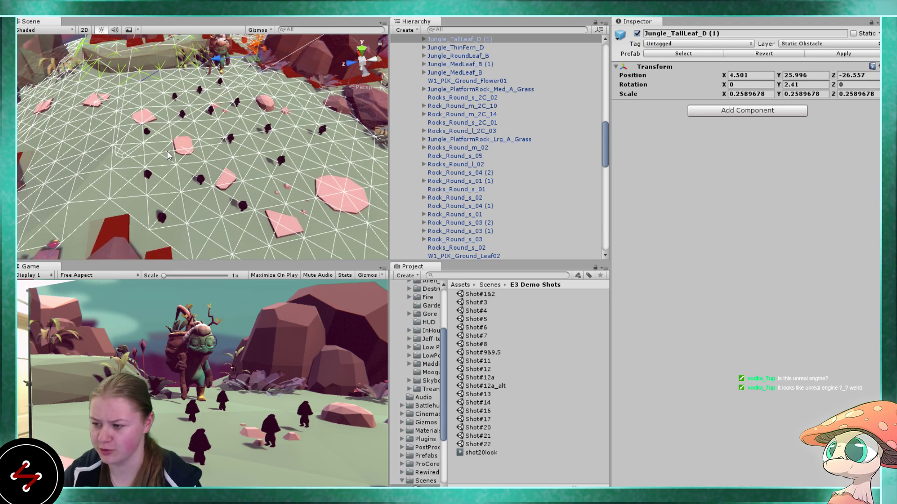
{"action": "scroll", "coordinate": [189, 153], "scroll_direction": "up", "scroll_amount": 4}
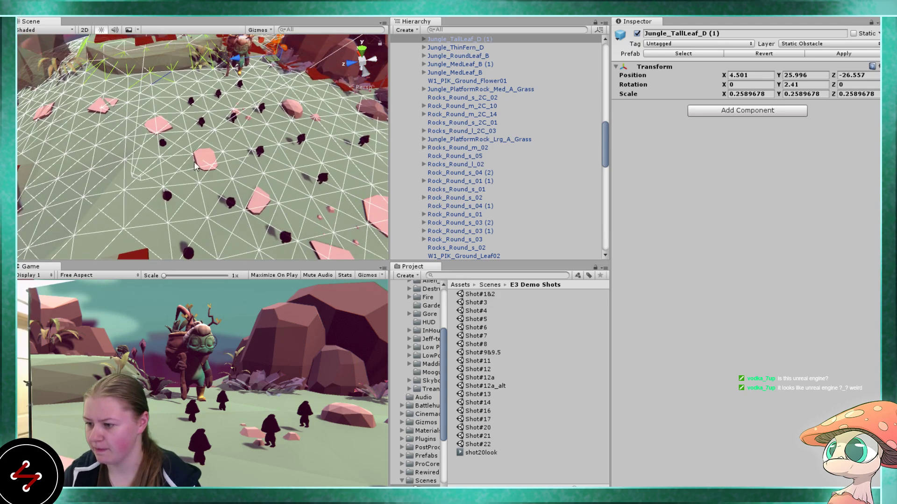
{"action": "scroll", "coordinate": [201, 177], "scroll_direction": "down", "scroll_amount": 3}
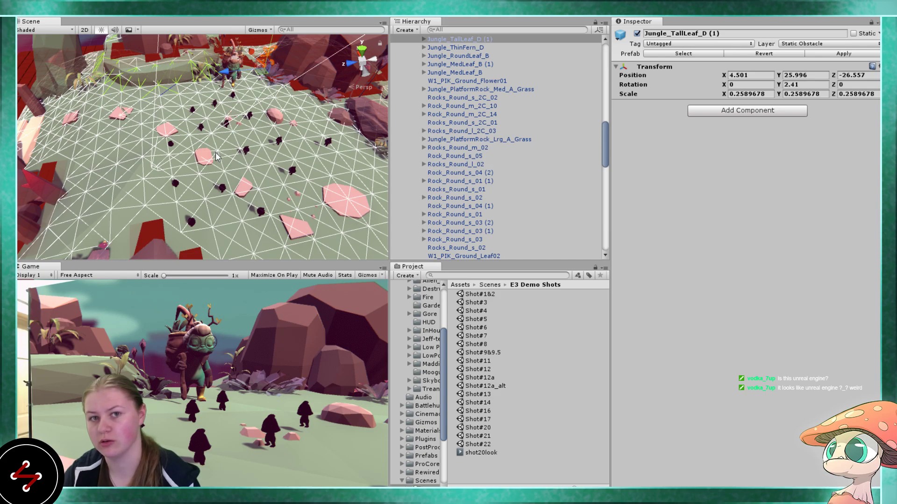
{"action": "scroll", "coordinate": [236, 167], "scroll_direction": "up", "scroll_amount": 2}
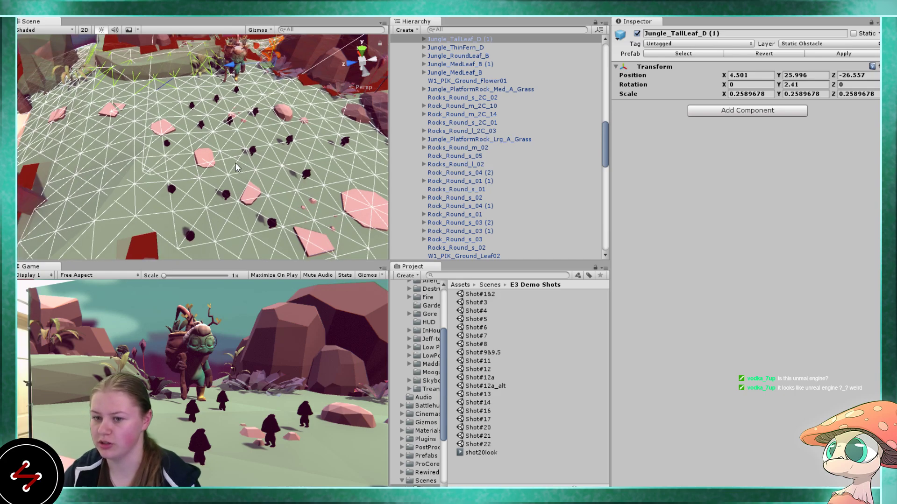
{"action": "middle_click_drag", "start_coordinate": [268, 161], "coordinate": [245, 179]}
{"action": "scroll", "coordinate": [245, 180], "scroll_direction": "up", "scroll_amount": 2}
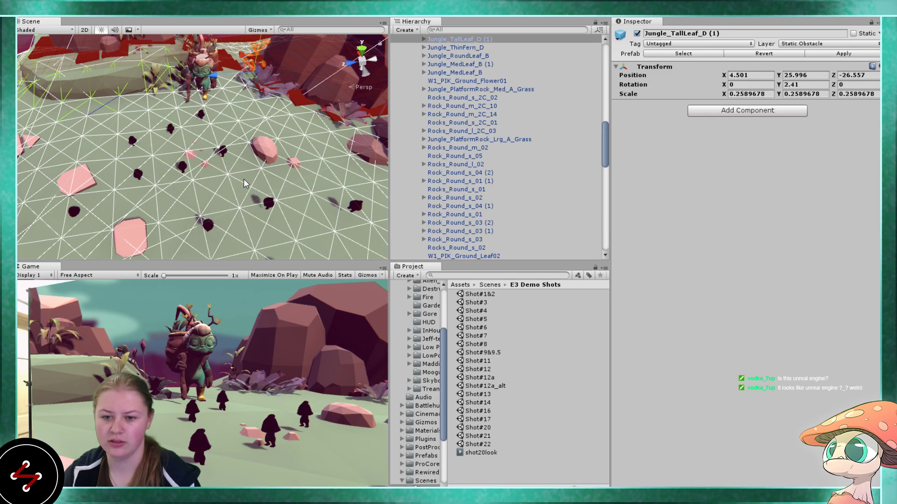
{"action": "mouse_move", "coordinate": [203, 185]}
{"action": "left_mouse_down", "text": "alt"}
{"action": "mouse_move", "coordinate": [193, 172]}
{"action": "mouse_move", "coordinate": [190, 187]}
{"action": "left_mouse_up", "text": "alt"}
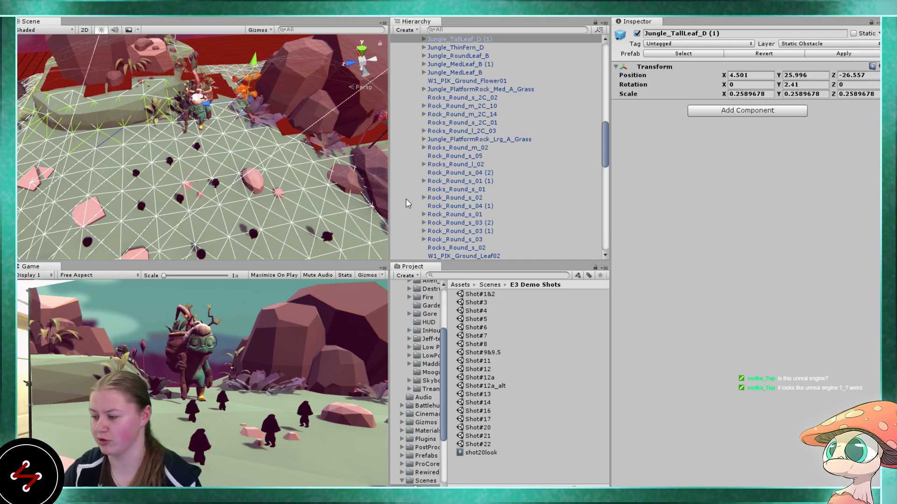
- Inspect the ground between the Gardener's feet and the nearest Moogu up close
{"action": "scroll", "coordinate": [197, 130], "scroll_direction": "up", "scroll_amount": 2}
{"action": "scroll", "coordinate": [196, 130], "scroll_direction": "up", "scroll_amount": 1}
{"action": "scroll", "coordinate": [197, 130], "scroll_direction": "up", "scroll_amount": 1}
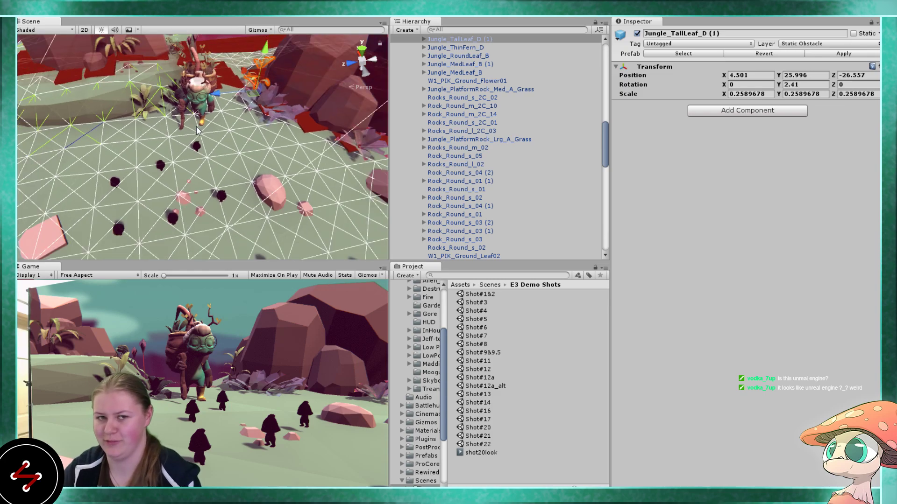
{"action": "scroll", "coordinate": [228, 156], "scroll_direction": "up", "scroll_amount": 1}
{"action": "scroll", "coordinate": [203, 151], "scroll_direction": "up", "scroll_amount": 1}
{"action": "middle_click_drag", "start_coordinate": [204, 108], "coordinate": [202, 167]}
{"action": "scroll", "coordinate": [203, 166], "scroll_direction": "up", "scroll_amount": 1}
{"action": "left_click_drag", "start_coordinate": [203, 166], "coordinate": [259, 130], "text": "alt"}
{"action": "middle_click_drag", "start_coordinate": [259, 131], "coordinate": [229, 133]}
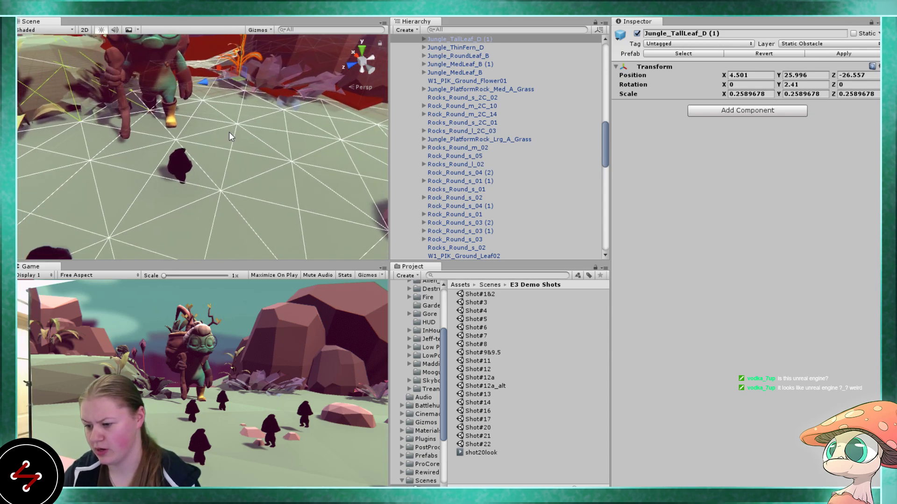
- Move W1_PIK_Medium_Mushroom02 and W1_PIK_MediumMushroom01.5 together from the side rocks to the background behind the Gardener
{"action": "scroll", "coordinate": [229, 132], "scroll_direction": "down", "scroll_amount": 3}
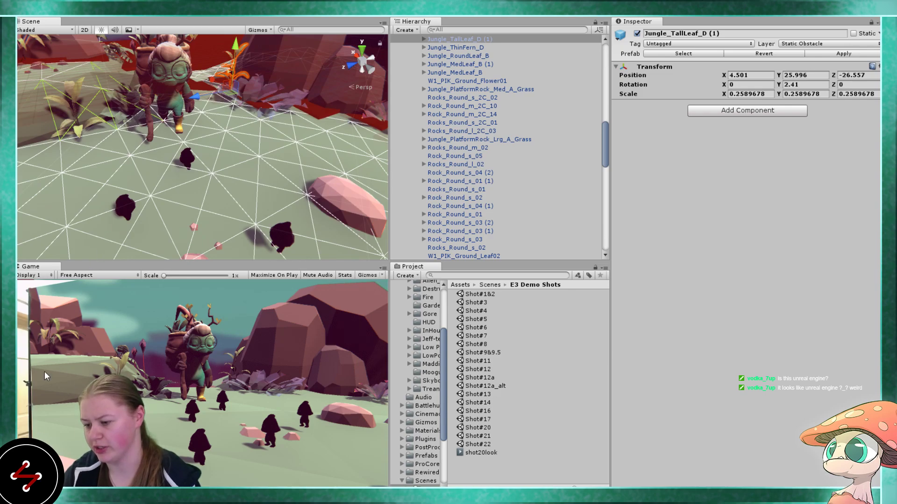
{"action": "scroll", "coordinate": [177, 142], "scroll_direction": "down", "scroll_amount": 10}
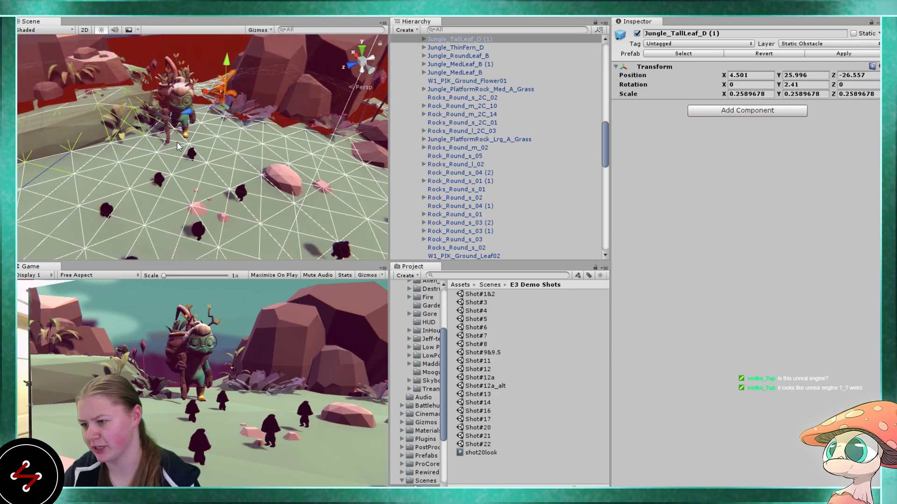
{"action": "scroll", "coordinate": [182, 145], "scroll_direction": "down", "scroll_amount": 2}
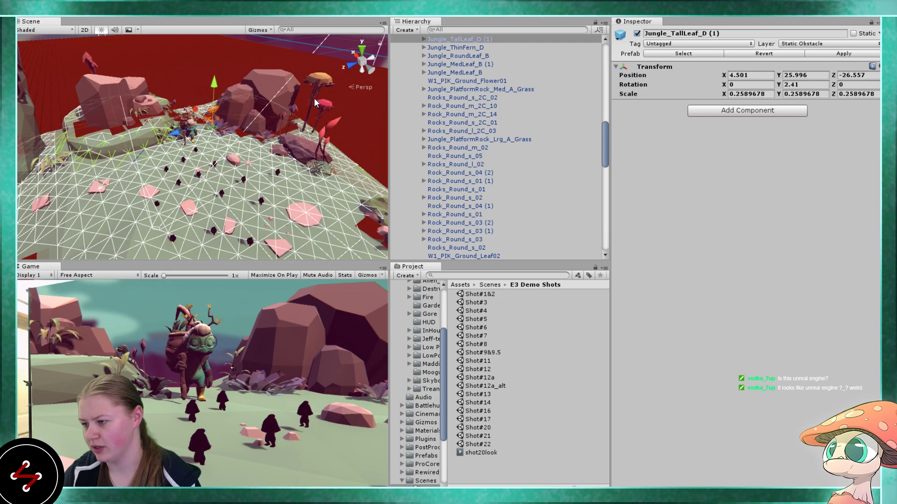
{"action": "left_click", "coordinate": [324, 106]}
{"action": "left_click", "coordinate": [301, 152], "text": "shift"}
{"action": "left_click_drag", "start_coordinate": [302, 146], "coordinate": [168, 117]}
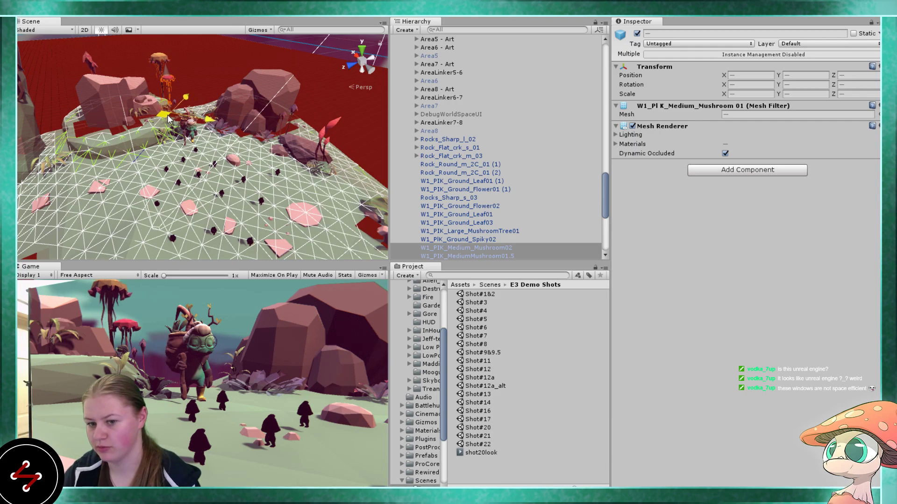
{"action": "left_click_drag", "start_coordinate": [168, 117], "coordinate": [168, 116]}
- Inspect the bases of the two relocated mushroom stems against the terrain
{"action": "scroll", "coordinate": [219, 145], "scroll_direction": "up", "scroll_amount": 3}
{"action": "middle_click_drag", "start_coordinate": [191, 129], "coordinate": [219, 162]}
{"action": "scroll", "coordinate": [264, 173], "scroll_direction": "up", "scroll_amount": 3}
{"action": "scroll", "coordinate": [220, 162], "scroll_direction": "up", "scroll_amount": 2}
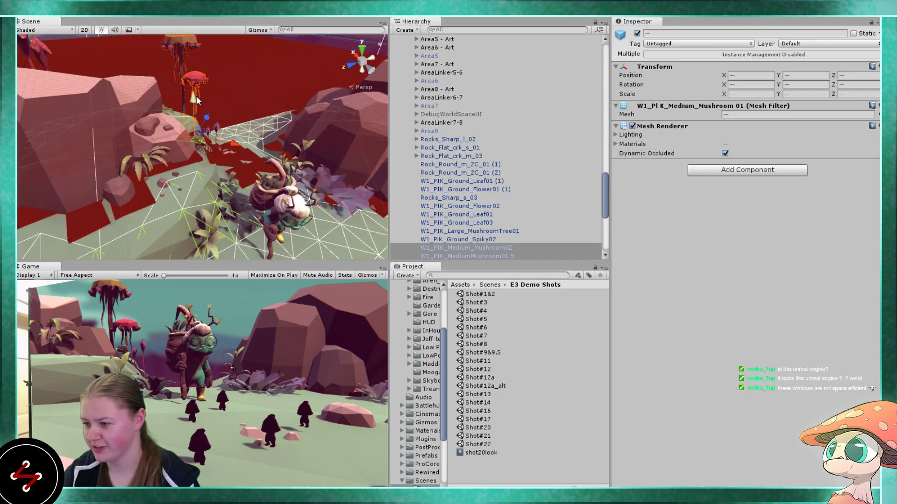
{"action": "right_click_drag", "start_coordinate": [210, 96], "coordinate": [140, 185]}
{"action": "key", "text": "w"}
{"action": "scroll", "coordinate": [141, 184], "scroll_direction": "up", "scroll_amount": 3}
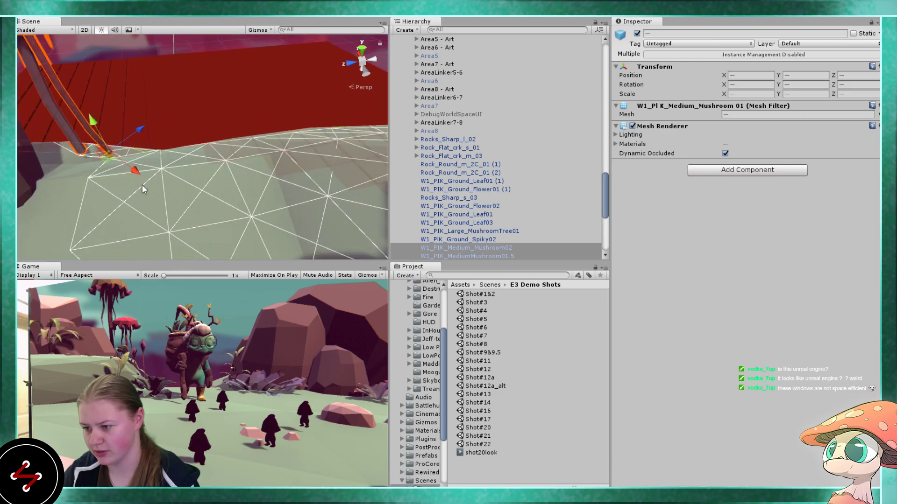
{"action": "scroll", "coordinate": [142, 185], "scroll_direction": "up", "scroll_amount": 2}
{"action": "middle_click_drag", "start_coordinate": [142, 184], "coordinate": [177, 183]}
{"action": "scroll", "coordinate": [178, 182], "scroll_direction": "up", "scroll_amount": 2}
{"action": "scroll", "coordinate": [178, 184], "scroll_direction": "down", "scroll_amount": 4}
{"action": "right_click_drag", "start_coordinate": [177, 183], "coordinate": [12, 129]}
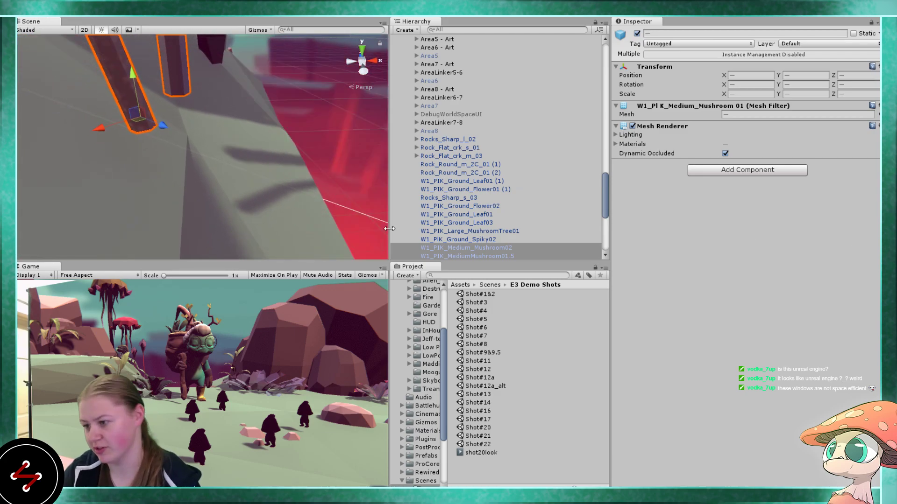
{"action": "scroll", "coordinate": [256, 181], "scroll_direction": "down", "scroll_amount": 3}
{"action": "right_click_drag", "start_coordinate": [290, 161], "coordinate": [208, 148]}
{"action": "scroll", "coordinate": [208, 148], "scroll_direction": "down", "scroll_amount": 2}
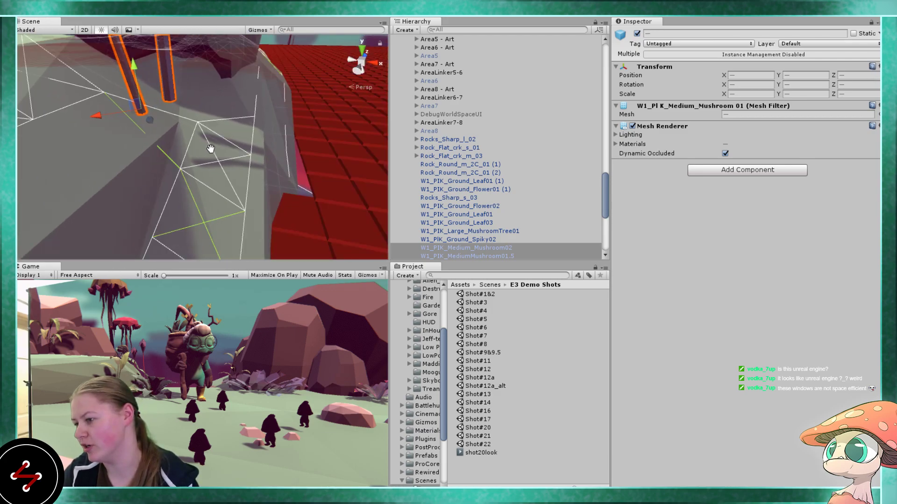
- Shift the two mushrooms together slightly closer to the boulders behind the grass platform
{"action": "middle_click_drag", "start_coordinate": [209, 148], "coordinate": [258, 185]}
{"action": "scroll", "coordinate": [214, 159], "scroll_direction": "down", "scroll_amount": 3}
{"action": "middle_click_drag", "start_coordinate": [214, 159], "coordinate": [262, 212]}
{"action": "scroll", "coordinate": [230, 177], "scroll_direction": "down", "scroll_amount": 2}
{"action": "scroll", "coordinate": [169, 137], "scroll_direction": "down", "scroll_amount": 1}
{"action": "right_click_drag", "start_coordinate": [169, 137], "coordinate": [294, 175]}
{"action": "middle_click_drag", "start_coordinate": [210, 168], "coordinate": [337, 201]}
{"action": "scroll", "coordinate": [223, 172], "scroll_direction": "up", "scroll_amount": 2}
{"action": "middle_click_drag", "start_coordinate": [223, 172], "coordinate": [238, 180]}
{"action": "right_click_drag", "start_coordinate": [238, 180], "coordinate": [297, 164]}
{"action": "middle_click_drag", "start_coordinate": [211, 173], "coordinate": [251, 158]}
{"action": "scroll", "coordinate": [223, 191], "scroll_direction": "up", "scroll_amount": 2}
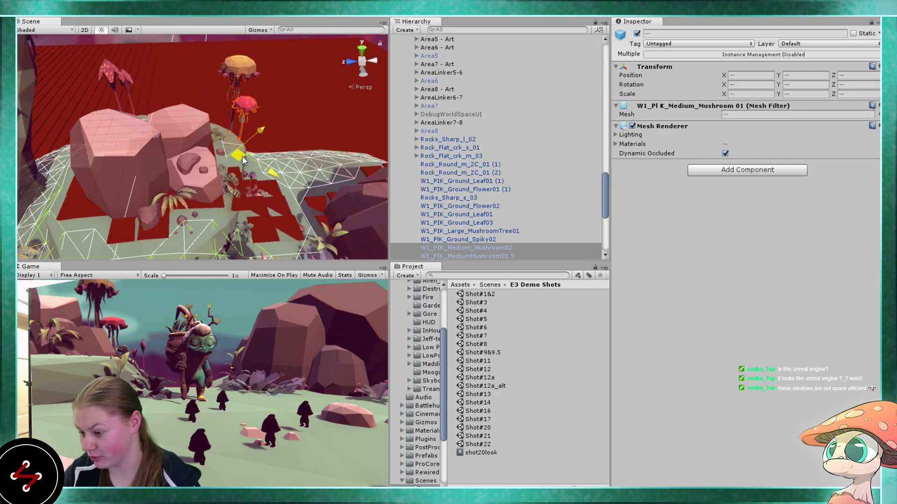
{"action": "left_click_drag", "start_coordinate": [246, 156], "coordinate": [244, 154]}
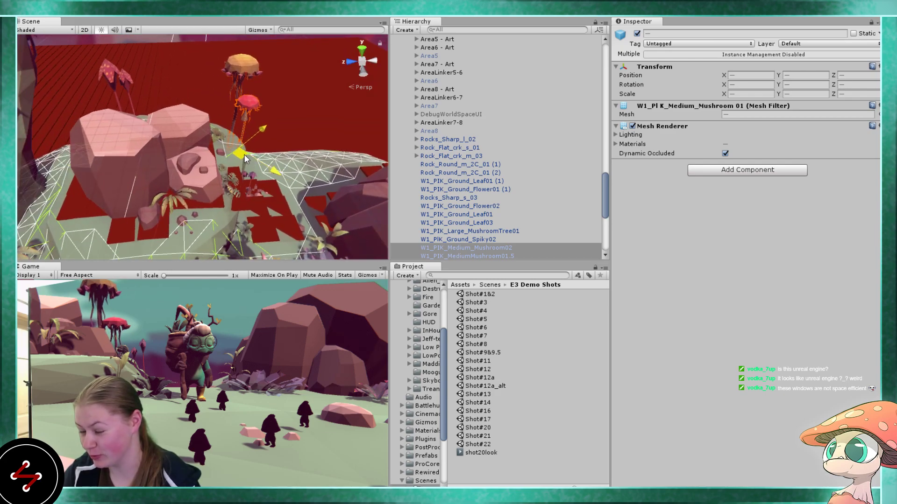
- Widen the Scene and Game views by narrowing the Inspector and shifting the Hierarchy and Project area over
{"action": "scroll", "coordinate": [244, 154], "scroll_direction": "down", "scroll_amount": 3}
{"action": "middle_click_drag", "start_coordinate": [244, 154], "coordinate": [249, 113]}
{"action": "right_click_drag", "start_coordinate": [249, 114], "coordinate": [262, 131]}
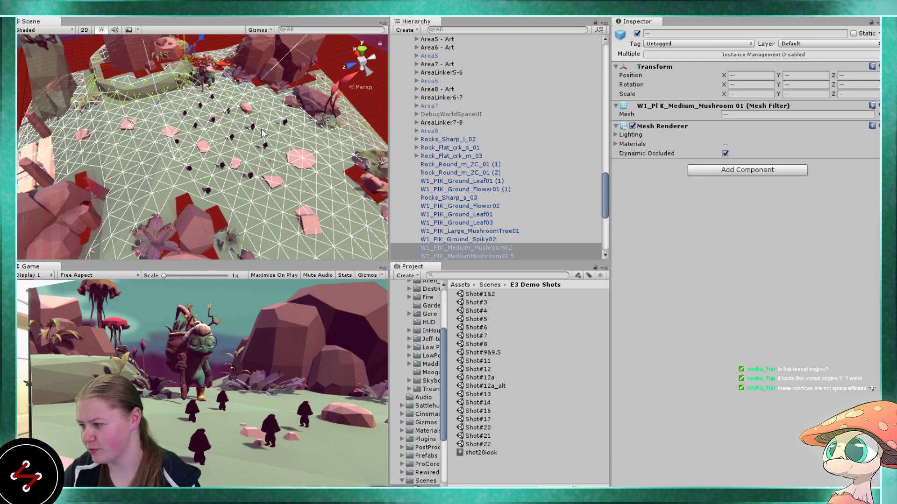
{"action": "left_click_drag", "start_coordinate": [609, 172], "coordinate": [673, 169]}
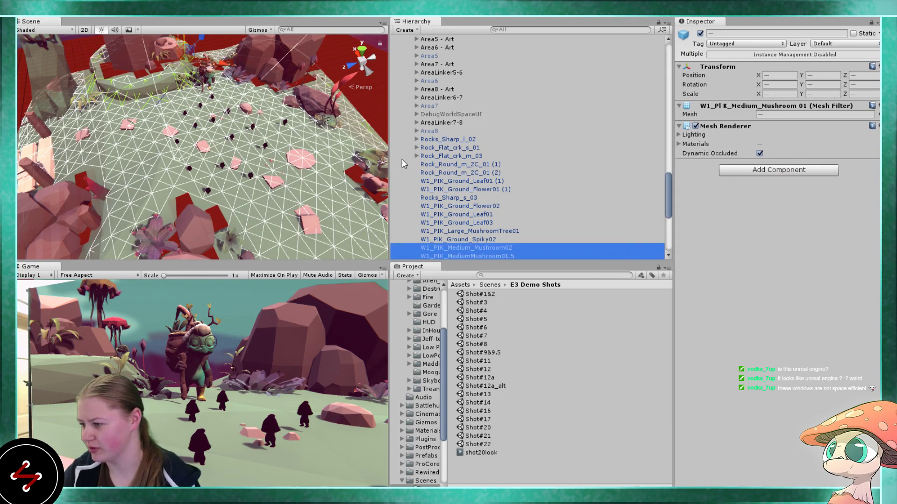
{"action": "left_click_drag", "start_coordinate": [389, 159], "coordinate": [492, 157]}
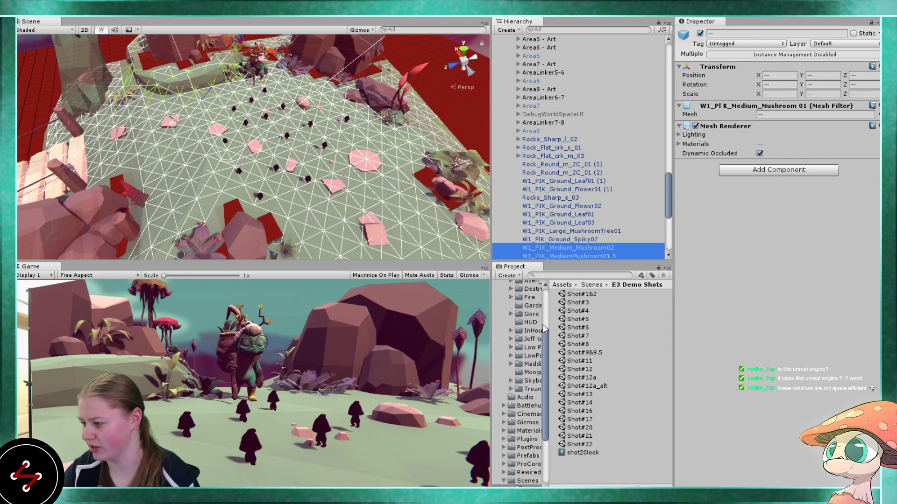
- Set the Game view's aspect ratio to 16:9
{"action": "scroll", "coordinate": [405, 240], "scroll_direction": "down", "scroll_amount": 3}
{"action": "middle_click_drag", "start_coordinate": [248, 104], "coordinate": [247, 165]}
{"action": "scroll", "coordinate": [247, 165], "scroll_direction": "up", "scroll_amount": 3}
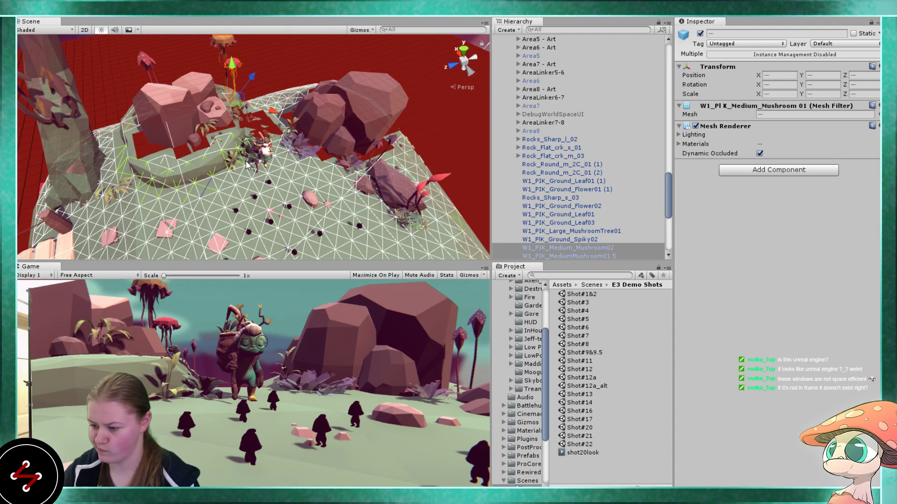
{"action": "left_click", "coordinate": [117, 274]}
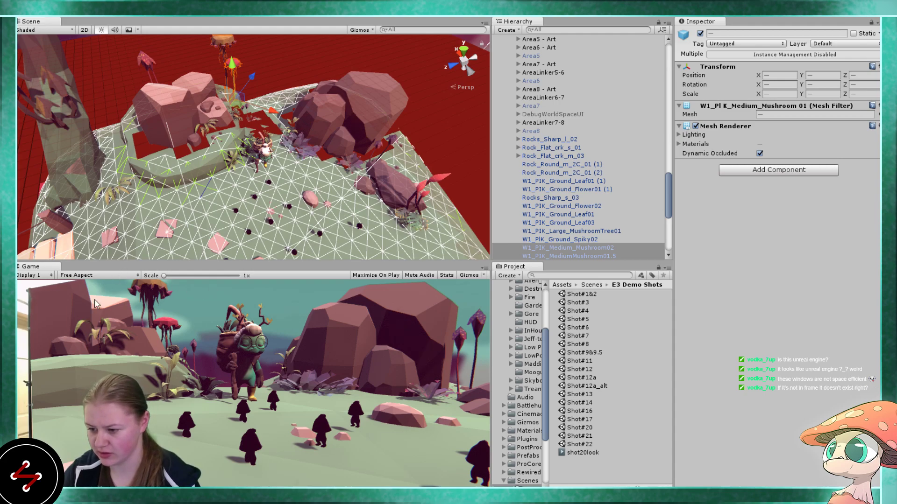
{"action": "left_click", "coordinate": [80, 332]}
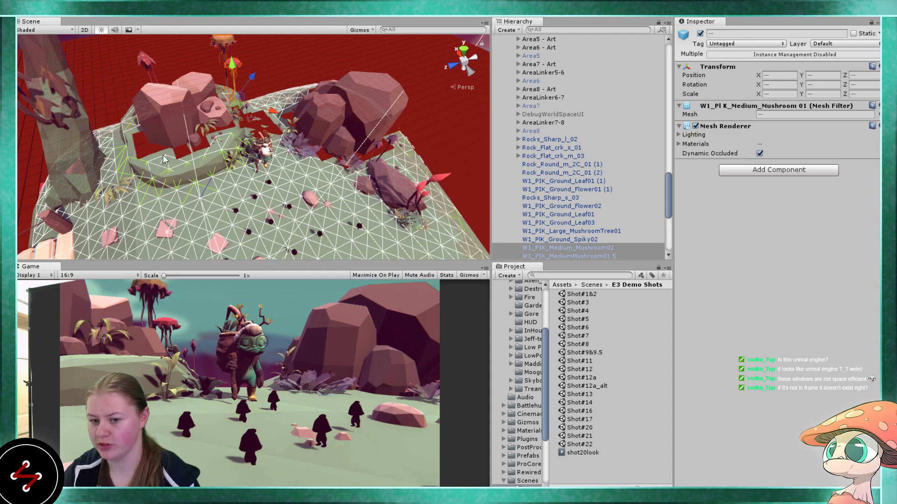
- Examine the whole clearing, from the Gardener's background to the foreground rocks and plants, for composition
{"action": "scroll", "coordinate": [287, 165], "scroll_direction": "down", "scroll_amount": 3}
{"action": "middle_click_drag", "start_coordinate": [287, 168], "coordinate": [295, 116]}
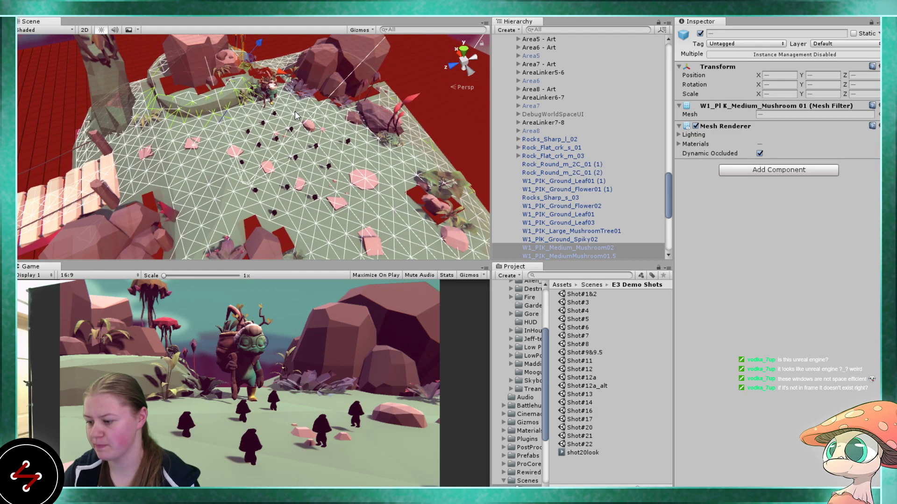
{"action": "scroll", "coordinate": [294, 125], "scroll_direction": "up", "scroll_amount": 2}
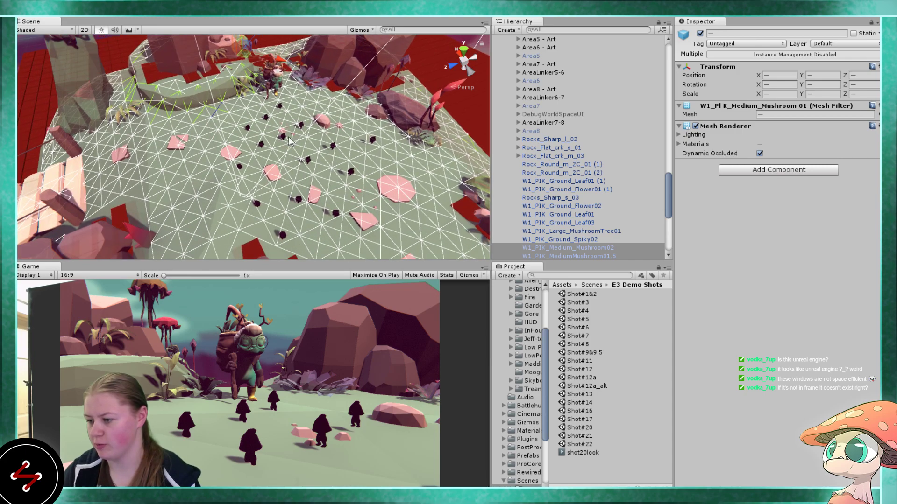
{"action": "scroll", "coordinate": [270, 182], "scroll_direction": "up", "scroll_amount": 2}
{"action": "middle_click_drag", "start_coordinate": [272, 163], "coordinate": [264, 203]}
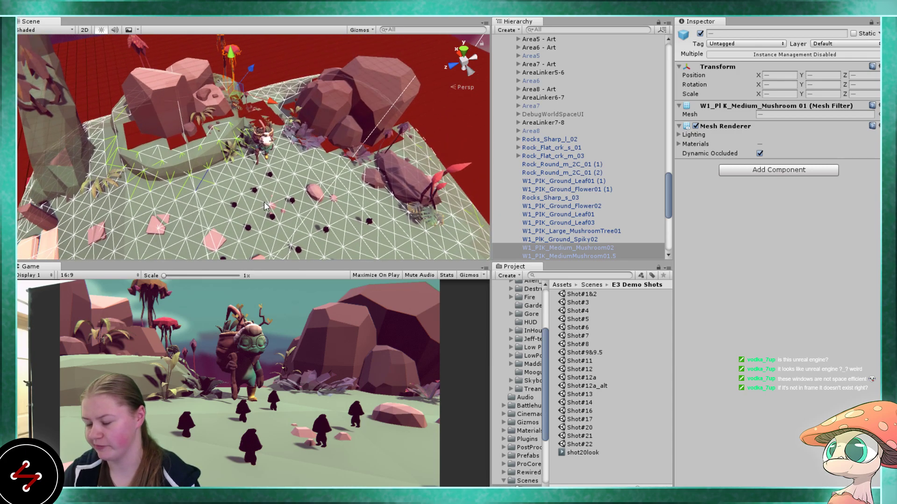
{"action": "scroll", "coordinate": [271, 175], "scroll_direction": "down", "scroll_amount": 4}
{"action": "middle_click_drag", "start_coordinate": [305, 180], "coordinate": [288, 141]}
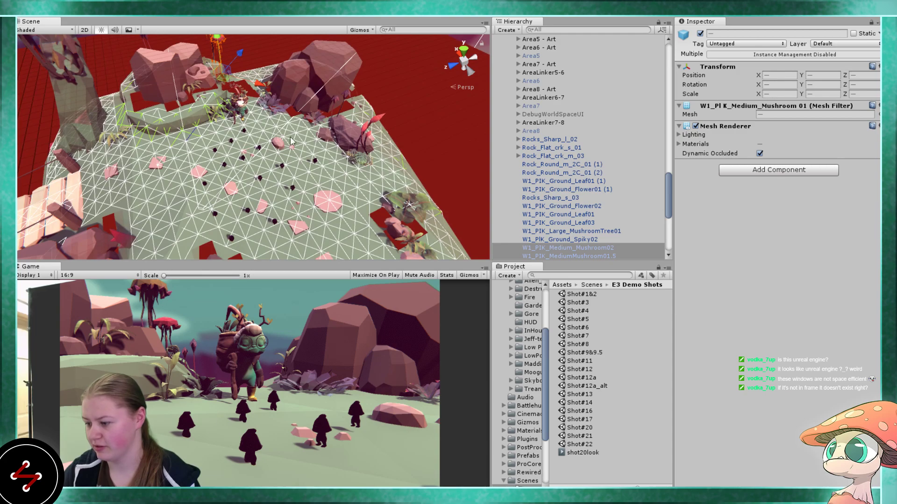
{"action": "middle_click_drag", "start_coordinate": [287, 229], "coordinate": [320, 166]}
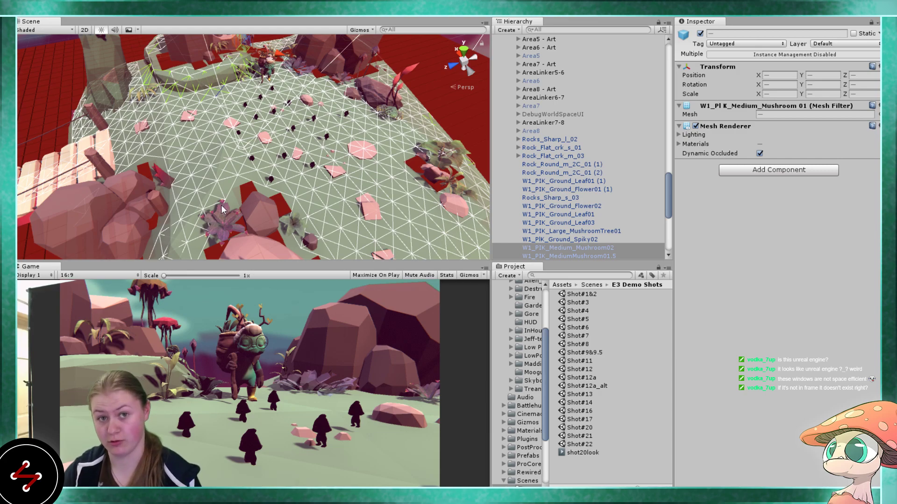
{"action": "scroll", "coordinate": [257, 195], "scroll_direction": "down", "scroll_amount": 2}
{"action": "scroll", "coordinate": [269, 167], "scroll_direction": "up", "scroll_amount": 4}
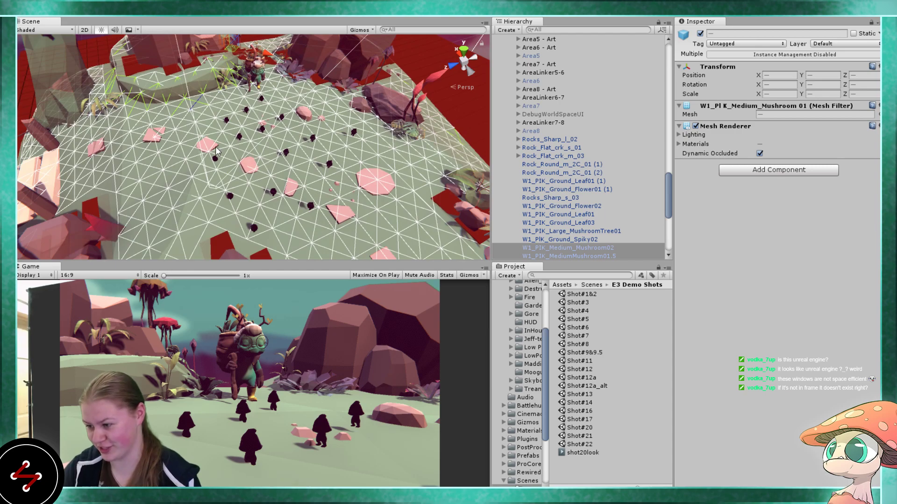
- Move Hive_tall_plant (1) in front of the large boulders near the Gardener, at about X 3.13, Y 25, Z -27.22
{"action": "scroll", "coordinate": [217, 169], "scroll_direction": "up", "scroll_amount": 3}
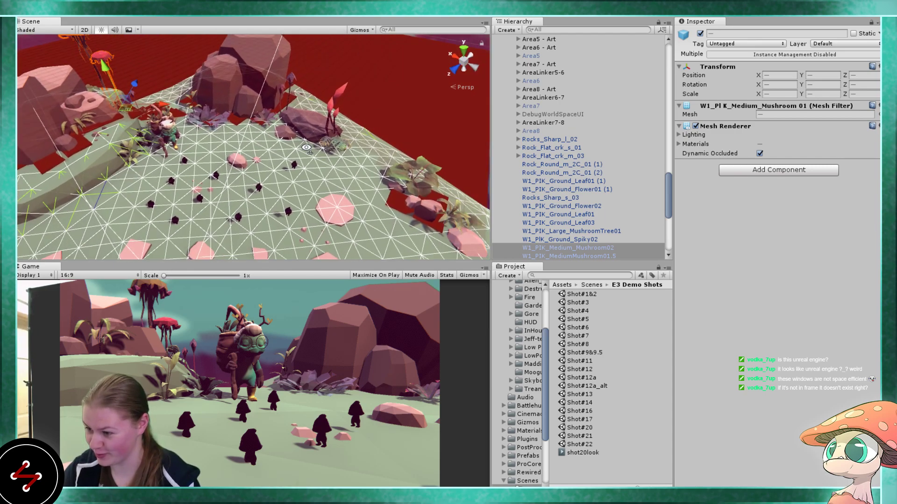
{"action": "left_click_drag", "start_coordinate": [219, 175], "coordinate": [341, 195], "text": "alt"}
{"action": "left_click", "coordinate": [360, 175]}
{"action": "left_click_drag", "start_coordinate": [376, 240], "coordinate": [236, 226]}
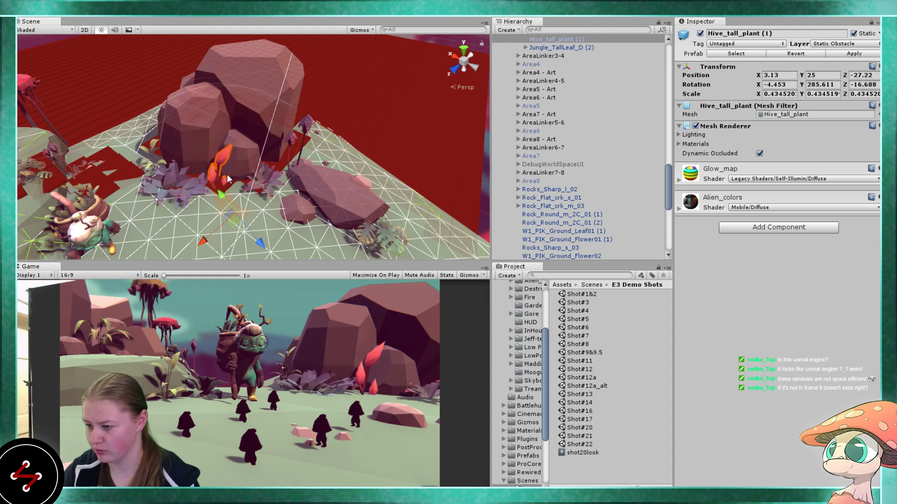
- Scale Hive_tall_plant (1) down to about 0.286 and reposition it at about X 3.237, Y 25.859, Z -27.137
{"action": "key", "text": "e"}
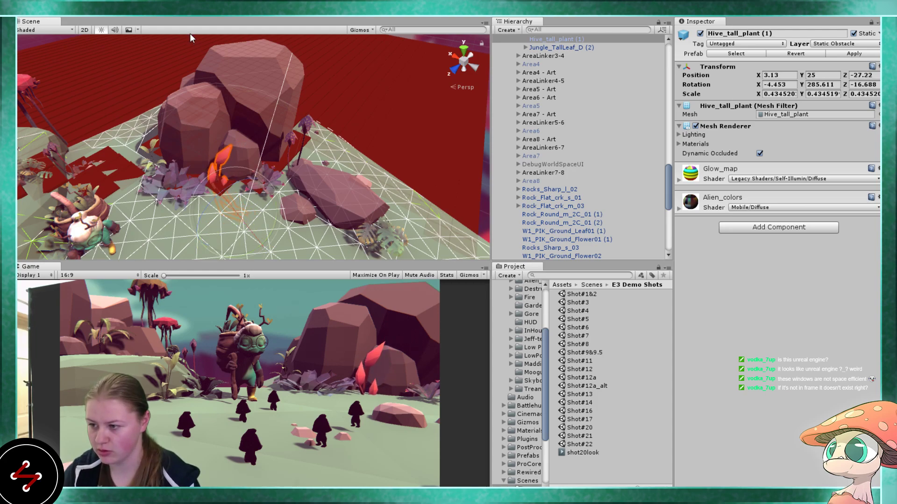
{"action": "key", "text": "w"}
{"action": "mouse_move", "coordinate": [234, 191]}
{"action": "left_mouse_down"}
{"action": "mouse_move", "coordinate": [234, 170]}
{"action": "mouse_move", "coordinate": [228, 191]}
{"action": "mouse_move", "coordinate": [215, 188]}
{"action": "mouse_move", "coordinate": [225, 195]}
{"action": "left_mouse_up"}
{"action": "key", "text": "r"}
{"action": "key", "text": "w"}
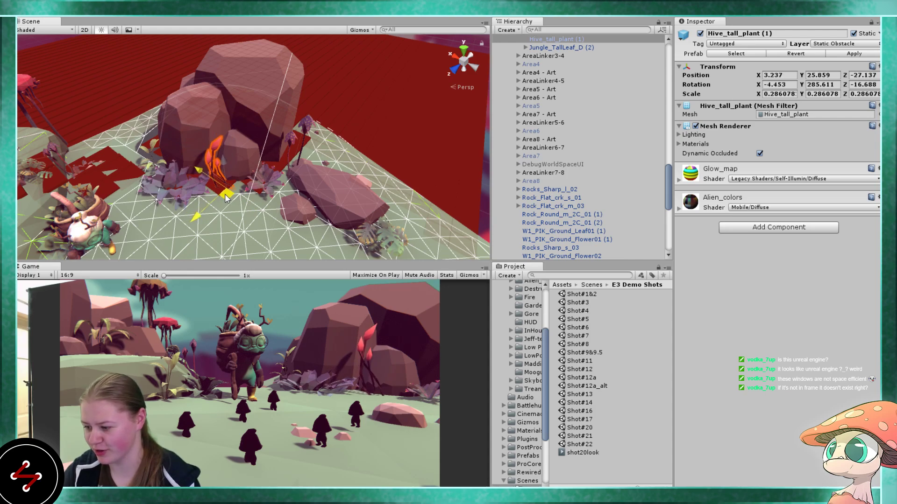
- Move Jungle_RoundLeaf_C (1) from beside the sloping rock to open ground near the Moogus, at about X 3.25, Y 25.93, Z -24.81
{"action": "left_click", "coordinate": [226, 194]}
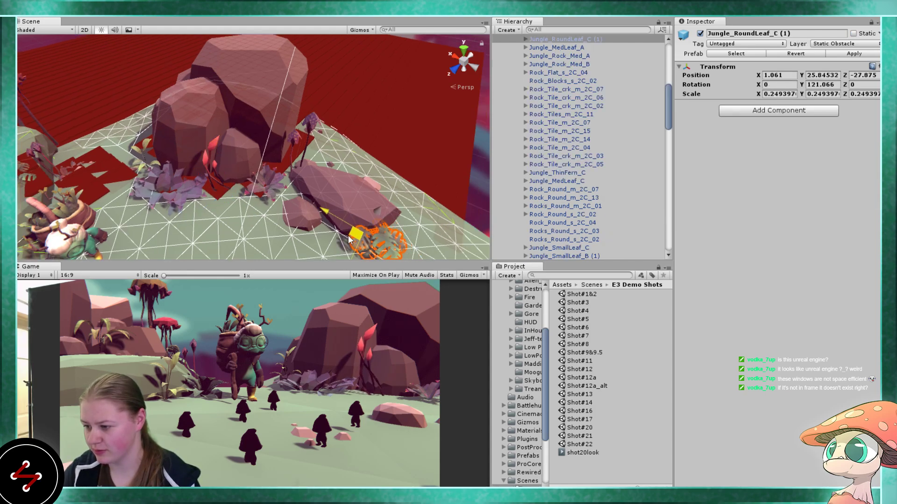
{"action": "left_click_drag", "start_coordinate": [225, 194], "coordinate": [240, 181]}
{"action": "middle_click_drag", "start_coordinate": [326, 137], "coordinate": [304, 142]}
{"action": "scroll", "coordinate": [304, 142], "scroll_direction": "up", "scroll_amount": 1}
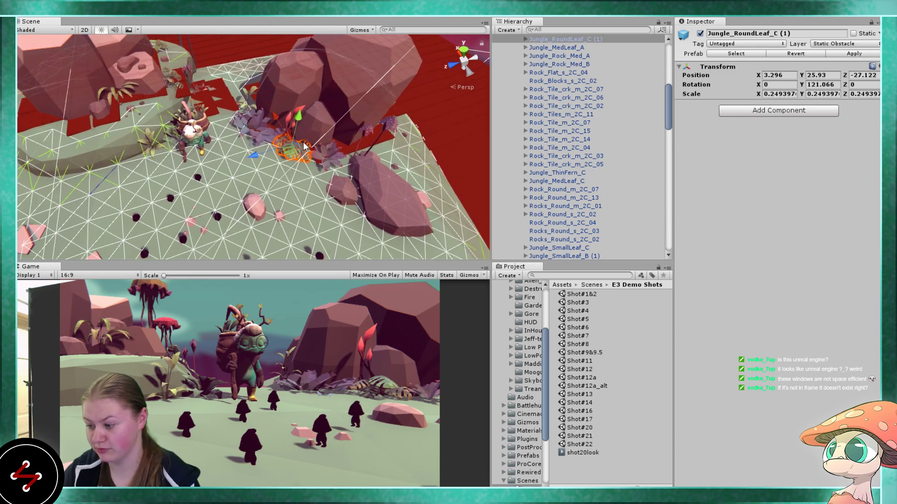
{"action": "left_click_drag", "start_coordinate": [291, 152], "coordinate": [181, 185]}
- Shift Hive_tall_plant (1) along the boulders, away from the Gardener, to about X 2.75, Y 25.859, Z -27.98
{"action": "left_click", "coordinate": [289, 122]}
{"action": "middle_click_drag", "start_coordinate": [288, 122], "coordinate": [269, 128]}
{"action": "left_click_drag", "start_coordinate": [268, 140], "coordinate": [321, 164]}
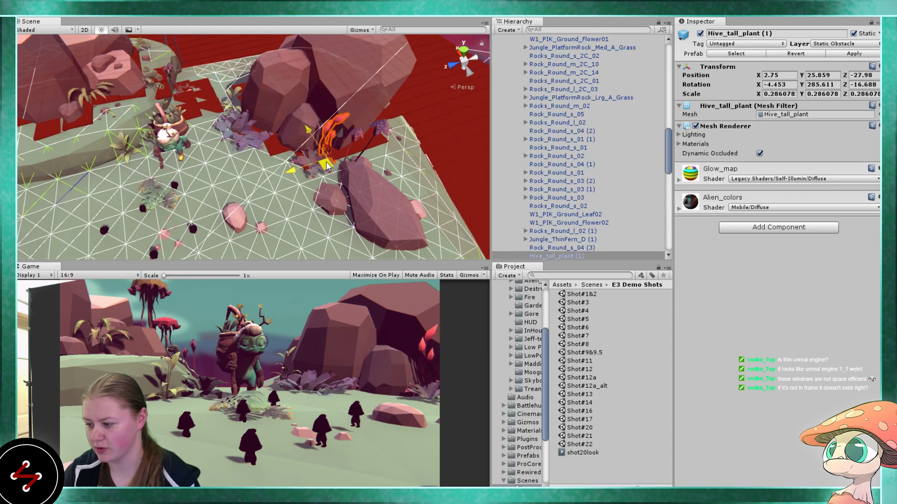
- Place Jungle_RoundLeaf_C (1) at the foot of the grassy ledge, about X 3.97, Y 26.124, Z -23.259, rotated to about -3.232, 74.238, -5.073
{"action": "middle_click_drag", "start_coordinate": [242, 177], "coordinate": [295, 193]}
{"action": "left_click", "coordinate": [277, 192]}
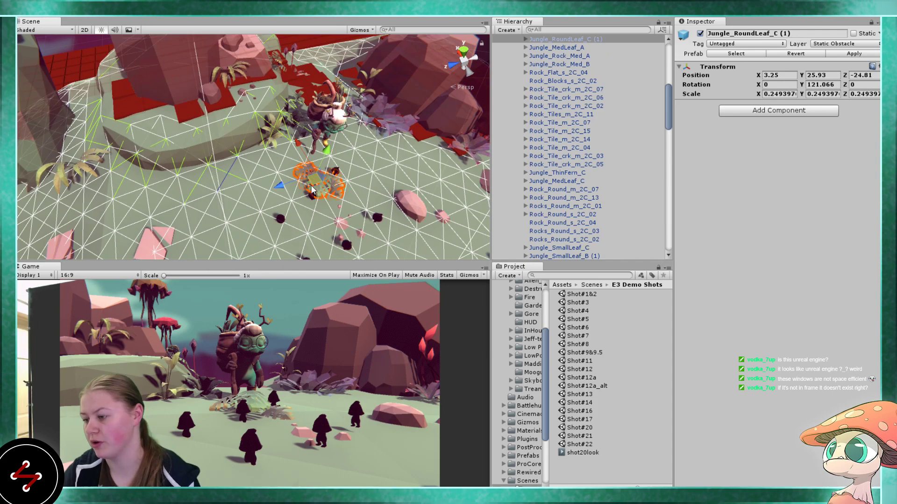
{"action": "left_click_drag", "start_coordinate": [312, 178], "coordinate": [211, 136]}
{"action": "middle_click_drag", "start_coordinate": [211, 140], "coordinate": [234, 110]}
{"action": "scroll", "coordinate": [234, 110], "scroll_direction": "up", "scroll_amount": 2}
{"action": "left_click_drag", "start_coordinate": [203, 177], "coordinate": [200, 164]}
{"action": "left_click_drag", "start_coordinate": [199, 194], "coordinate": [247, 186]}
{"action": "left_click_drag", "start_coordinate": [249, 145], "coordinate": [251, 147]}
{"action": "key", "text": "e"}
{"action": "key", "text": "r"}
{"action": "key", "text": "e"}
{"action": "left_click_drag", "start_coordinate": [253, 196], "coordinate": [232, 192]}
{"action": "key", "text": "w"}
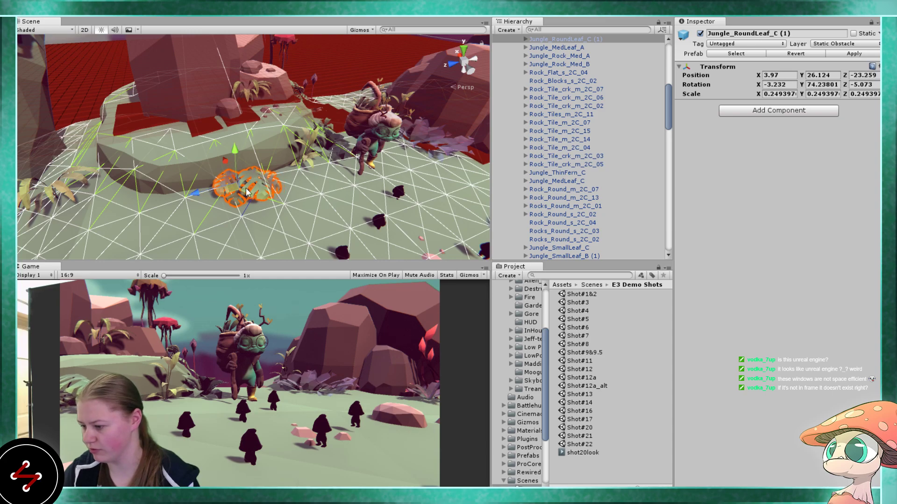
- Examine the clearing from several angles, from the ledge behind the Gardener to the foreground rocks and plants
{"action": "scroll", "coordinate": [376, 184], "scroll_direction": "down", "scroll_amount": 2}
{"action": "middle_click_drag", "start_coordinate": [376, 184], "coordinate": [267, 191]}
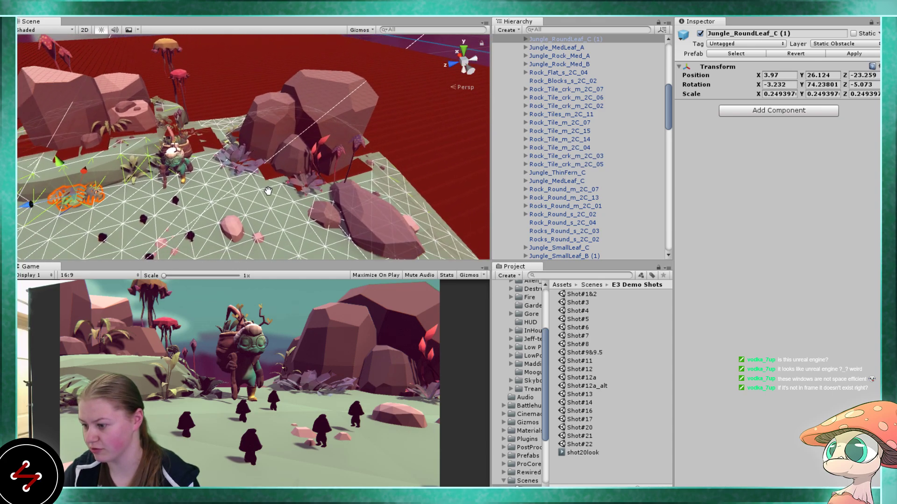
{"action": "right_click_drag", "start_coordinate": [268, 191], "coordinate": [255, 161]}
{"action": "key", "text": "s"}
{"action": "mouse_move", "coordinate": [268, 186]}
{"action": "middle_mouse_down"}
{"action": "mouse_move", "coordinate": [276, 148]}
{"action": "mouse_move", "coordinate": [279, 178]}
{"action": "middle_mouse_up"}
{"action": "scroll", "coordinate": [276, 148], "scroll_direction": "up", "scroll_amount": 3}
{"action": "scroll", "coordinate": [279, 177], "scroll_direction": "up", "scroll_amount": 2}
{"action": "right_click_drag", "start_coordinate": [224, 187], "coordinate": [227, 131]}
{"action": "key", "text": "w"}
{"action": "middle_click_drag", "start_coordinate": [227, 131], "coordinate": [244, 234]}
{"action": "scroll", "coordinate": [244, 234], "scroll_direction": "up", "scroll_amount": 5}
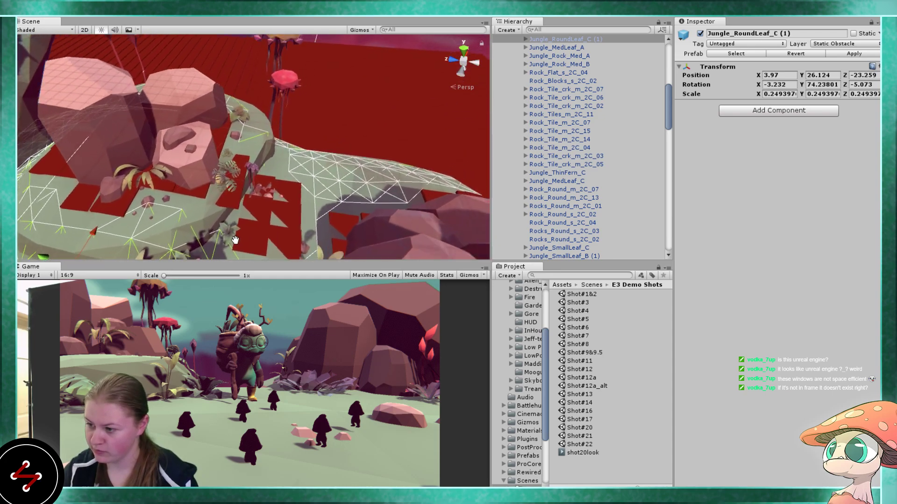
{"action": "scroll", "coordinate": [244, 202], "scroll_direction": "up", "scroll_amount": 4}
{"action": "middle_click_drag", "start_coordinate": [278, 172], "coordinate": [251, 176]}
{"action": "scroll", "coordinate": [251, 176], "scroll_direction": "up", "scroll_amount": 4}
{"action": "scroll", "coordinate": [251, 175], "scroll_direction": "down", "scroll_amount": 8}
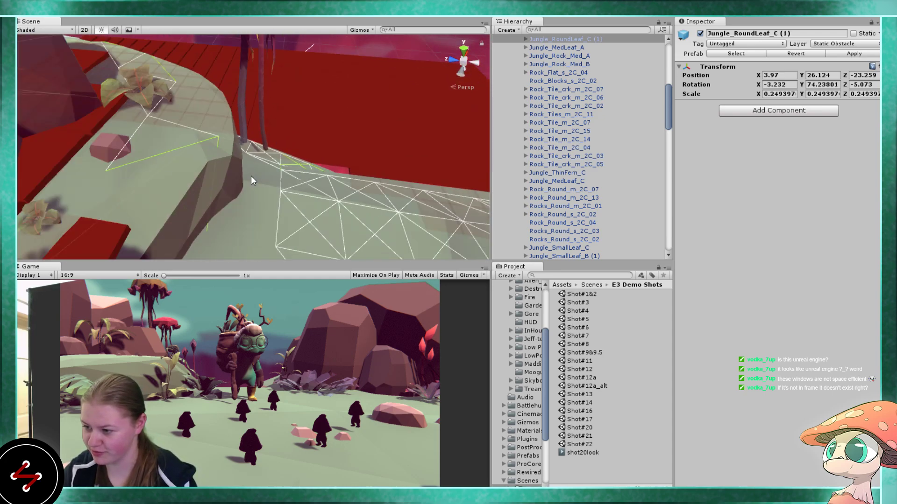
{"action": "scroll", "coordinate": [250, 175], "scroll_direction": "down", "scroll_amount": 6}
{"action": "middle_click_drag", "start_coordinate": [250, 175], "coordinate": [256, 110]}
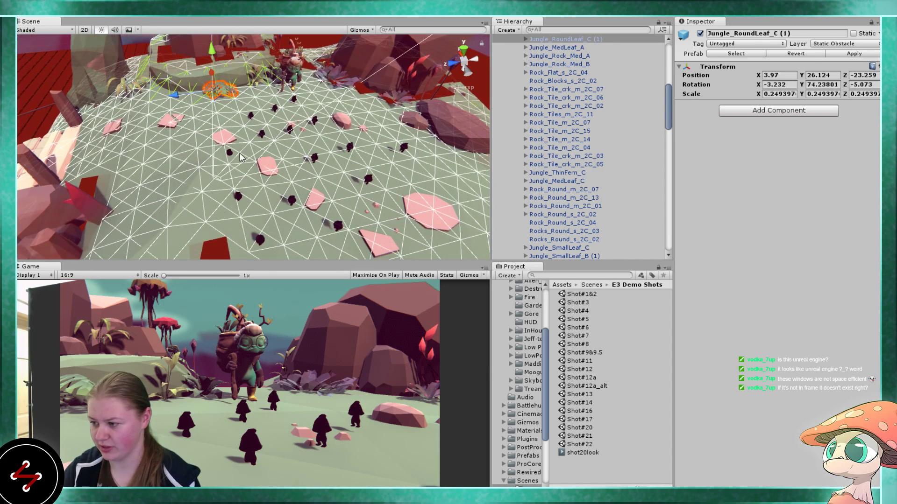
{"action": "right_click_drag", "start_coordinate": [228, 201], "coordinate": [270, 162]}
{"action": "middle_click_drag", "start_coordinate": [267, 162], "coordinate": [307, 118]}
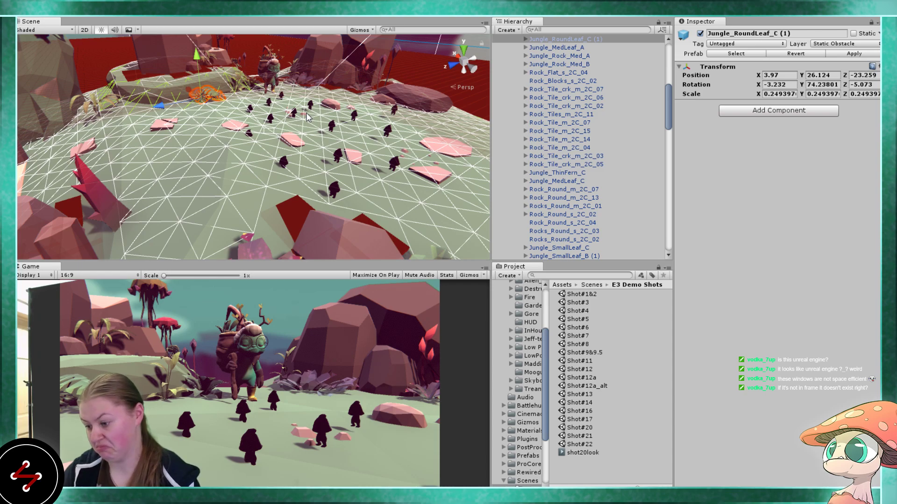
{"action": "scroll", "coordinate": [307, 118], "scroll_direction": "down", "scroll_amount": 5}
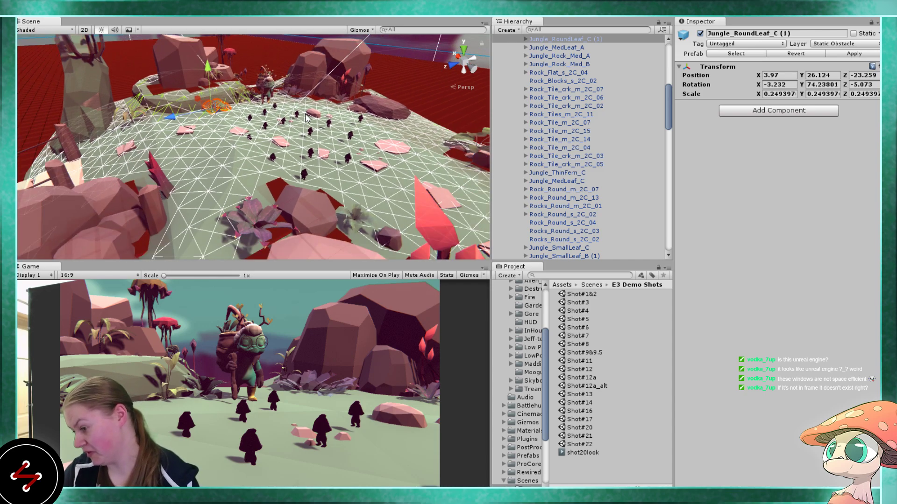
{"action": "mouse_move", "coordinate": [325, 157]}
{"action": "middle_mouse_down"}
{"action": "mouse_move", "coordinate": [290, 130]}
{"action": "mouse_move", "coordinate": [314, 170]}
{"action": "middle_mouse_up"}
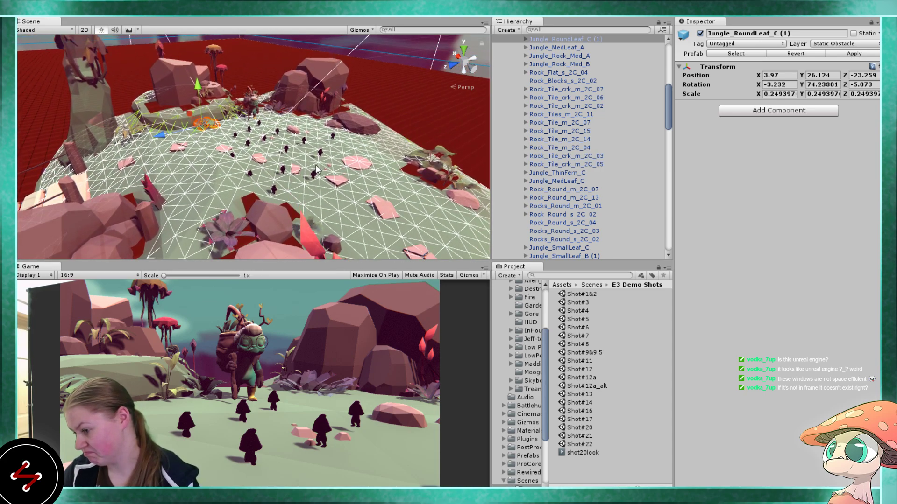
- Lower W1_PIK_MediumMushroom01.5 behind the boulders to Y 0.5
{"action": "scroll", "coordinate": [299, 159], "scroll_direction": "up", "scroll_amount": 2}
{"action": "middle_click_drag", "start_coordinate": [201, 77], "coordinate": [213, 144]}
{"action": "scroll", "coordinate": [213, 144], "scroll_direction": "up", "scroll_amount": 2}
{"action": "left_click", "coordinate": [215, 90]}
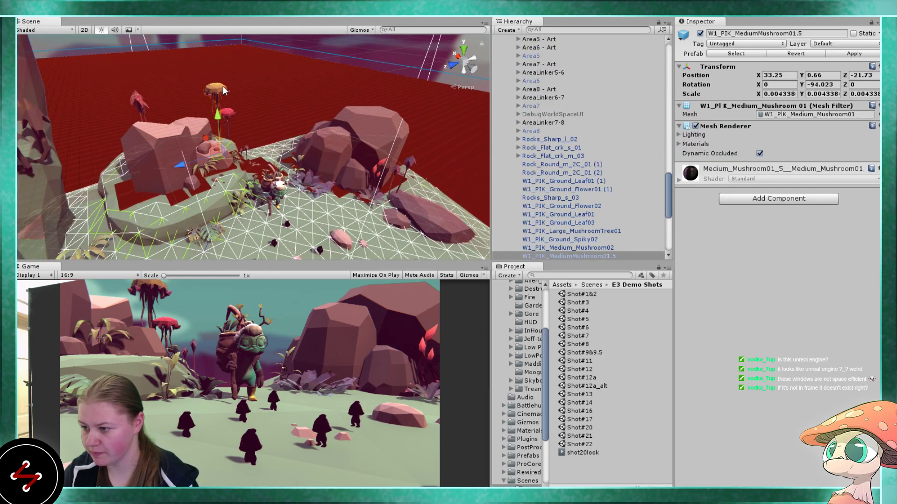
{"action": "left_click_drag", "start_coordinate": [218, 114], "coordinate": [221, 123]}
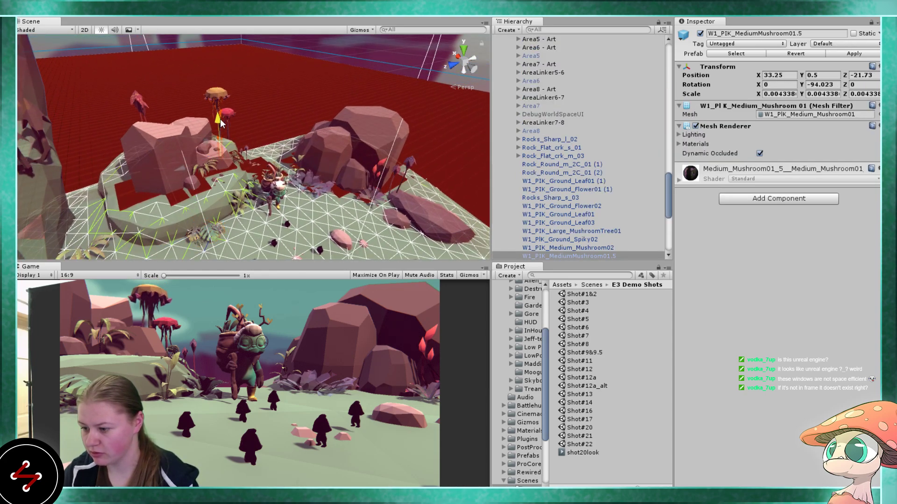
- Reposition W1_PIK_Medium_Mushroom02 beside the taller mushroom, at about X 32.95, Y 0.637, Z -22.16
{"action": "scroll", "coordinate": [229, 116], "scroll_direction": "up", "scroll_amount": 5}
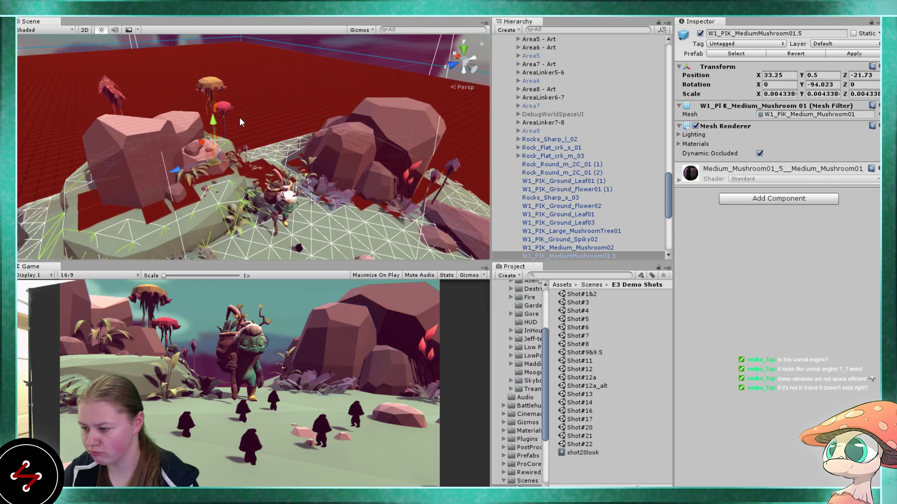
{"action": "left_click", "coordinate": [228, 97]}
{"action": "left_click_drag", "start_coordinate": [228, 159], "coordinate": [238, 168]}
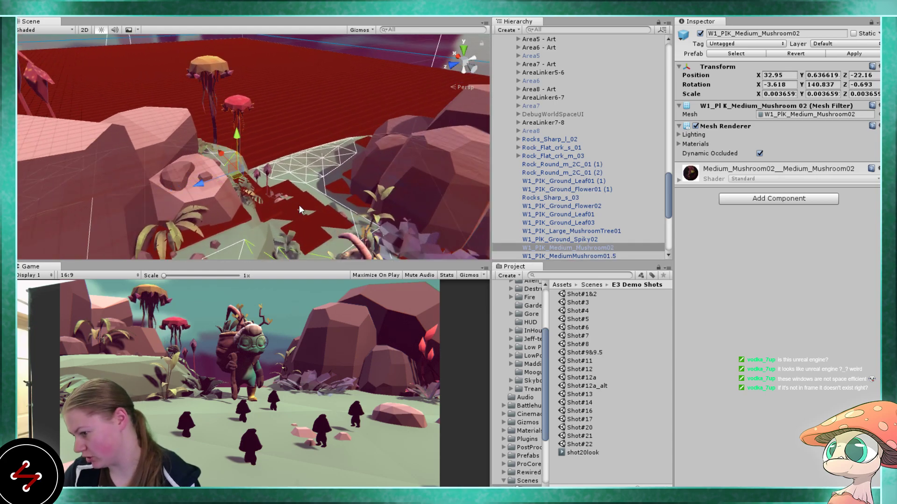
- Examine how the Moogus are spread across the clearing in front of the Gardener
{"action": "scroll", "coordinate": [299, 210], "scroll_direction": "down", "scroll_amount": 6}
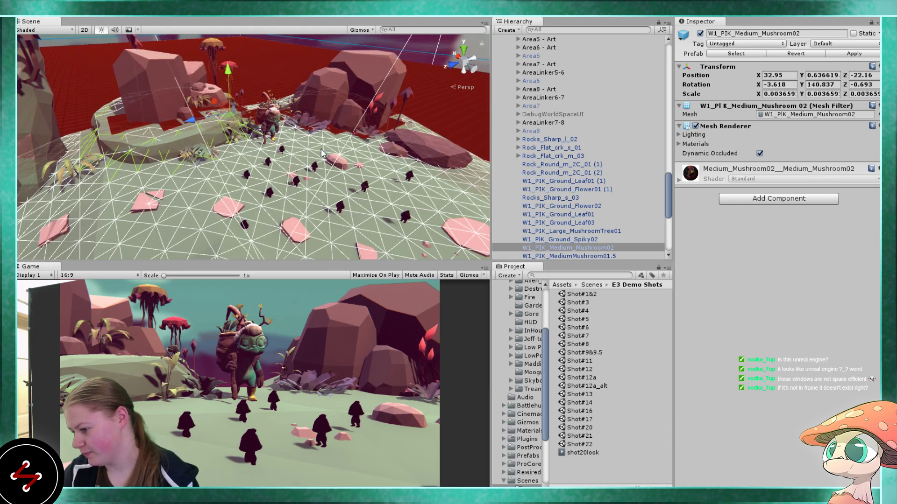
{"action": "scroll", "coordinate": [322, 153], "scroll_direction": "down", "scroll_amount": 2}
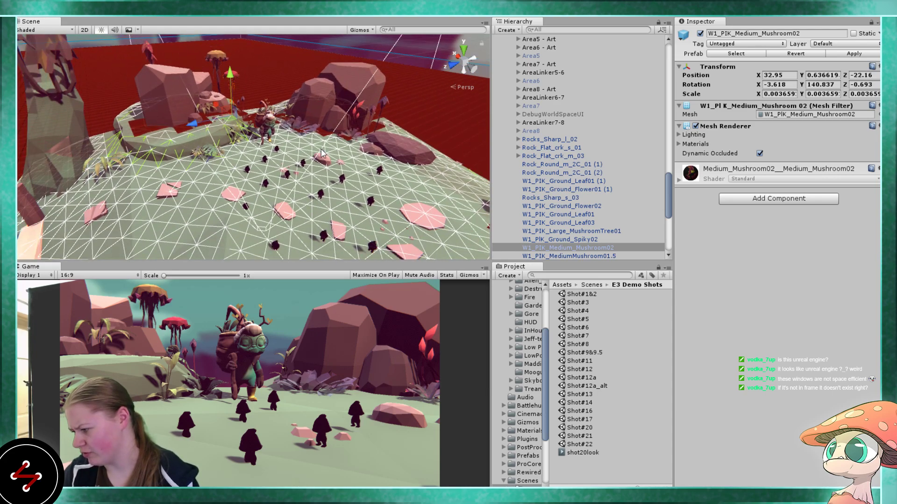
{"action": "scroll", "coordinate": [322, 153], "scroll_direction": "down", "scroll_amount": 1}
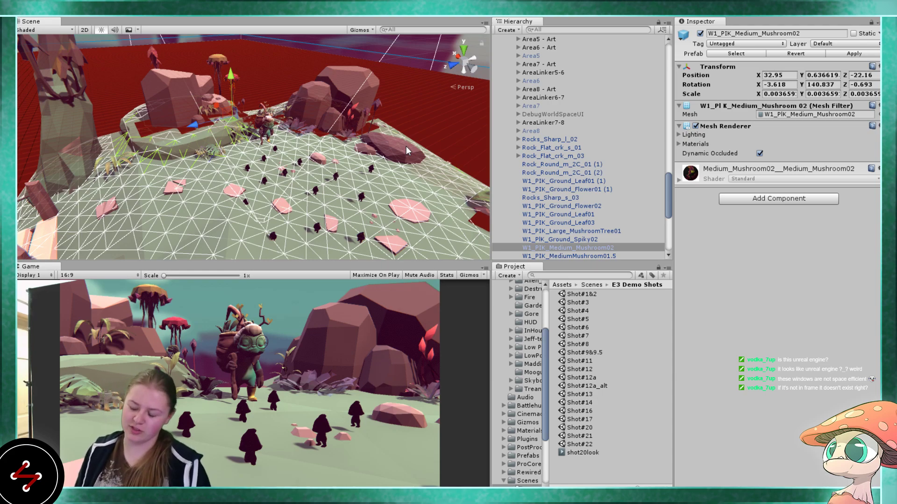
{"action": "scroll", "coordinate": [328, 181], "scroll_direction": "up", "scroll_amount": 5}
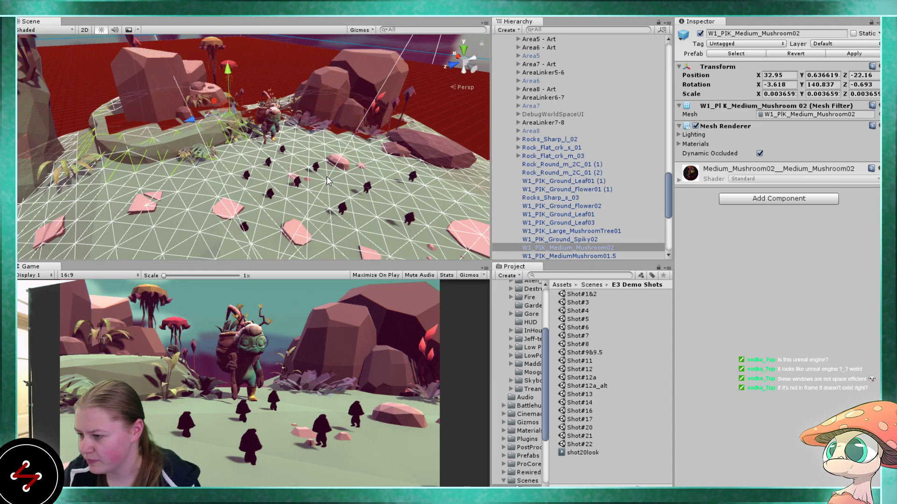
{"action": "scroll", "coordinate": [328, 181], "scroll_direction": "up", "scroll_amount": 8}
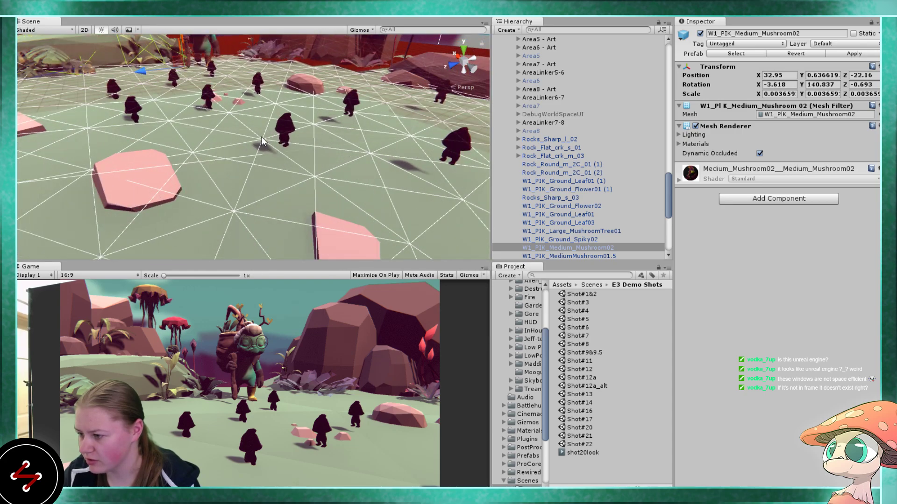
{"action": "middle_click_drag", "start_coordinate": [261, 140], "coordinate": [268, 158]}
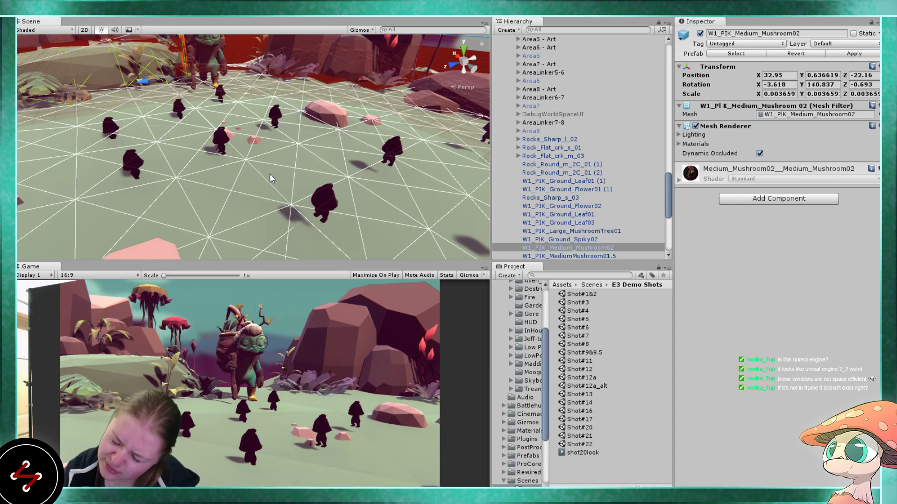
{"action": "scroll", "coordinate": [280, 176], "scroll_direction": "down", "scroll_amount": 3}
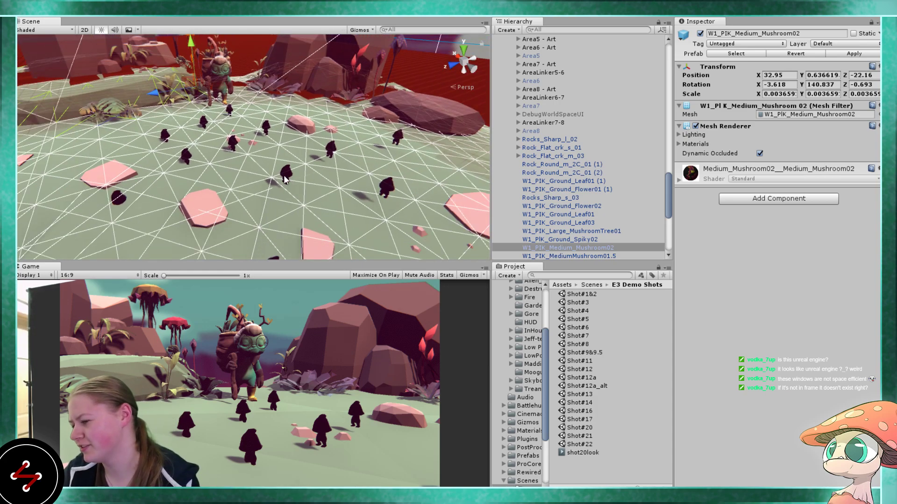
{"action": "scroll", "coordinate": [290, 178], "scroll_direction": "up", "scroll_amount": 2}
{"action": "scroll", "coordinate": [299, 175], "scroll_direction": "up", "scroll_amount": 3}
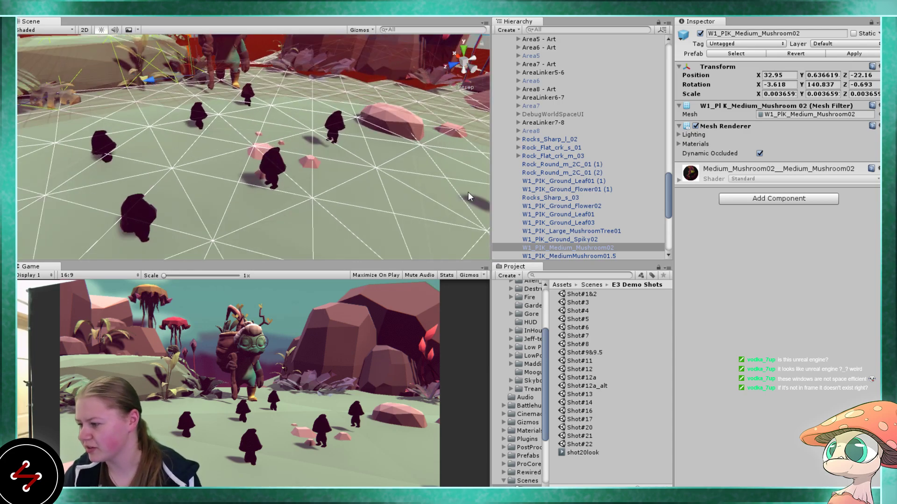
{"action": "scroll", "coordinate": [517, 158], "scroll_direction": "up", "scroll_amount": 10}
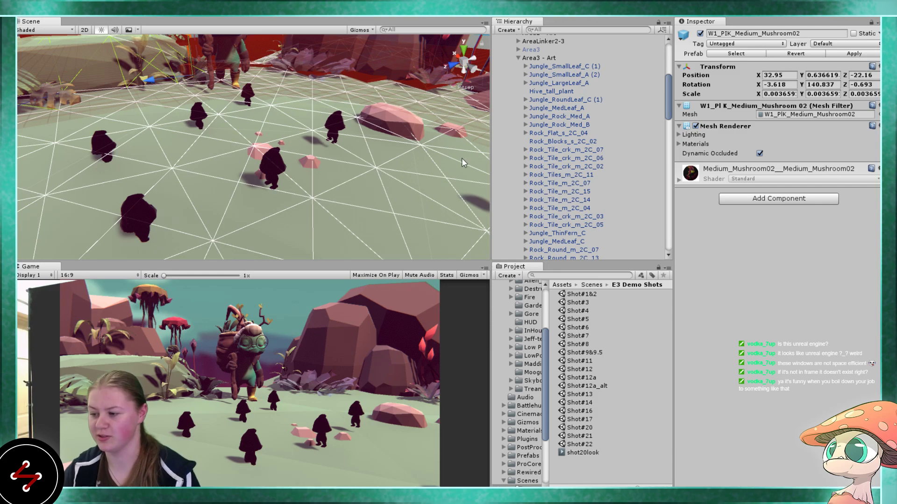
- Move Moogu (9) across the clearing towards the grassy ledge, to about X 28.314, Y 1.33, Z -19.536
{"action": "left_click_drag", "start_coordinate": [338, 168], "coordinate": [305, 167], "text": "alt"}
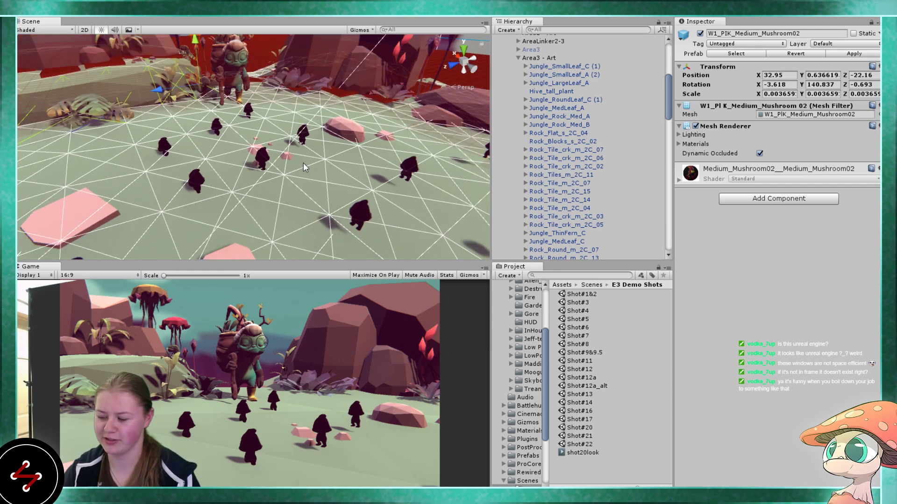
{"action": "scroll", "coordinate": [304, 163], "scroll_direction": "down", "scroll_amount": 5}
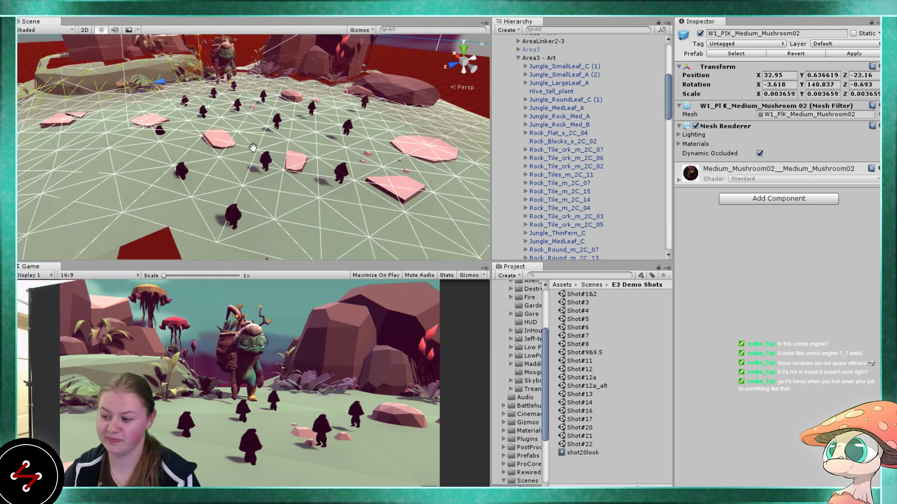
{"action": "left_click", "coordinate": [221, 161]}
{"action": "left_click_drag", "start_coordinate": [221, 161], "coordinate": [162, 88]}
- Reorder the scene hierarchy so that GameObject comes last, below CM vcam1
{"action": "scroll", "coordinate": [546, 196], "scroll_direction": "down", "scroll_amount": 3}
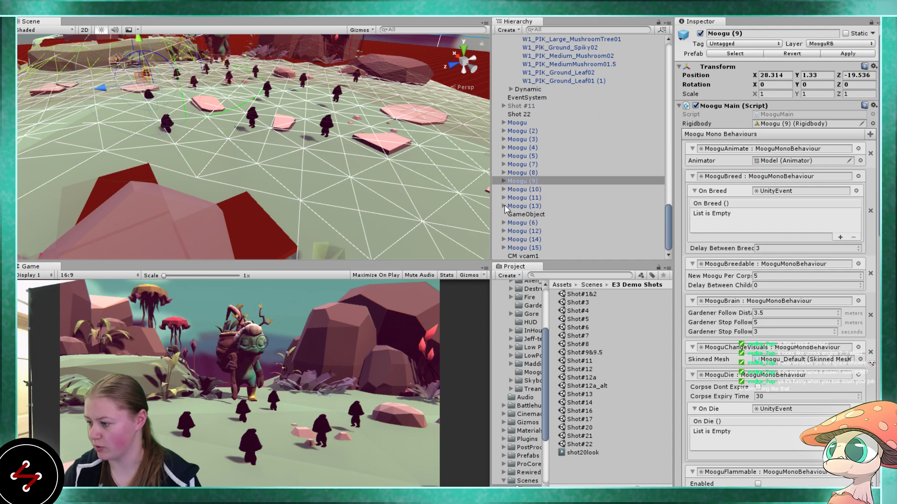
{"action": "left_click_drag", "start_coordinate": [534, 213], "coordinate": [535, 256]}
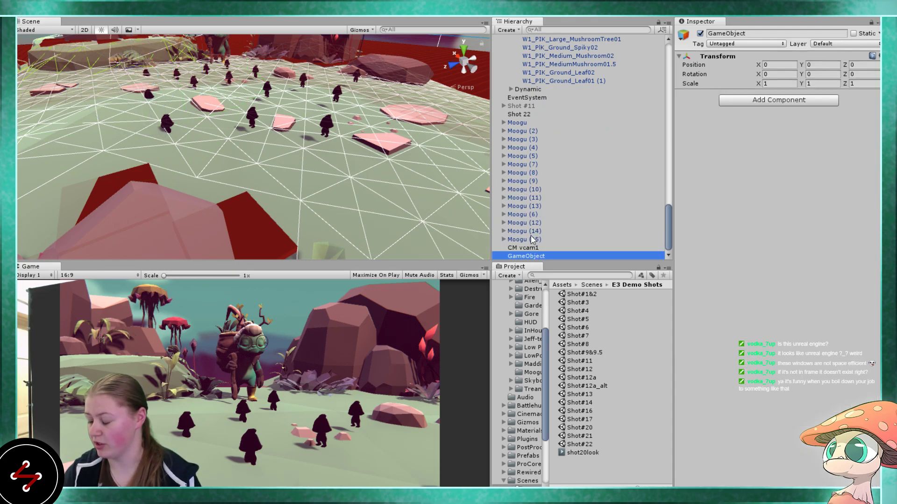
- Delete Moogu (9) from the scene
{"action": "left_click", "coordinate": [533, 181]}
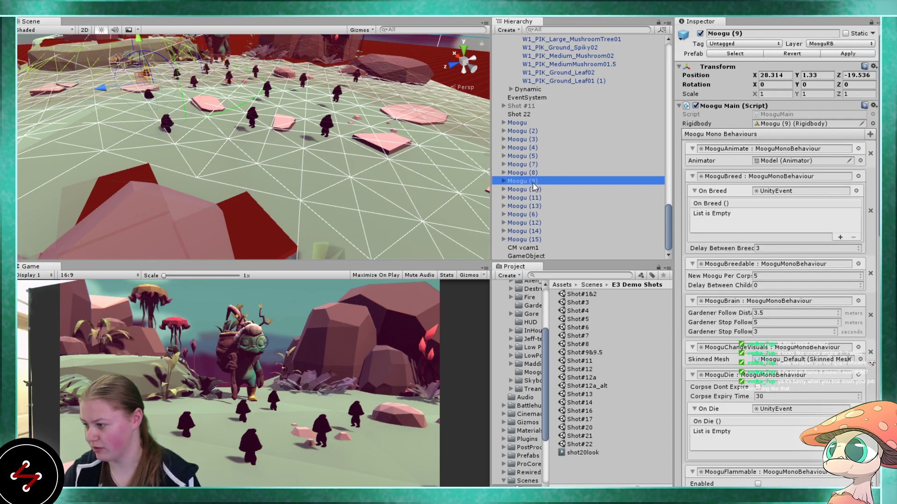
{"action": "left_click", "coordinate": [523, 197]}
{"action": "left_click", "coordinate": [526, 182]}
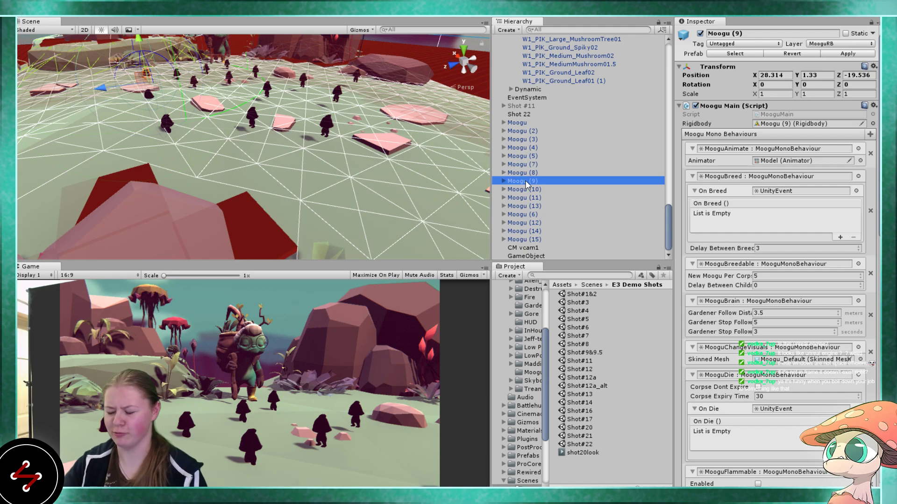
{"action": "key", "text": "Delete"}
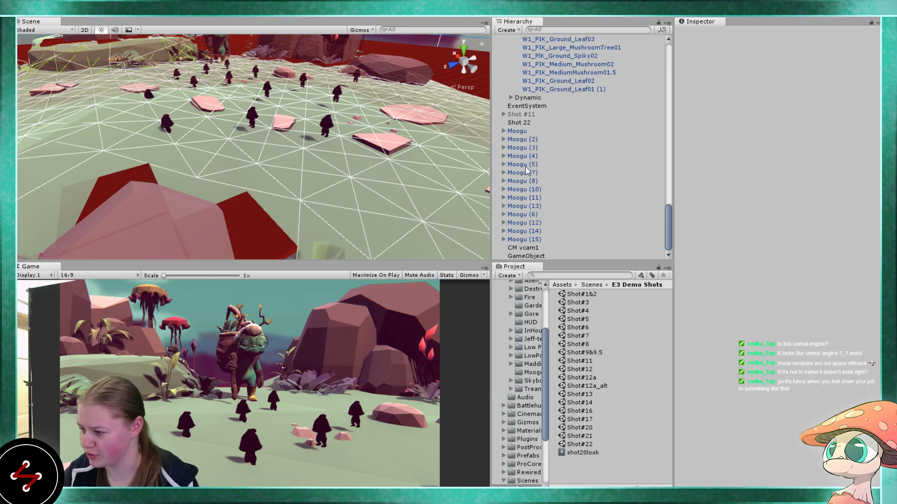
- Move Moogu (5) from the foreground to just in front of the Gardener's ledge, at about X 28.598, Y 1.376, Z -20.358
{"action": "scroll", "coordinate": [339, 123], "scroll_direction": "down", "scroll_amount": 3}
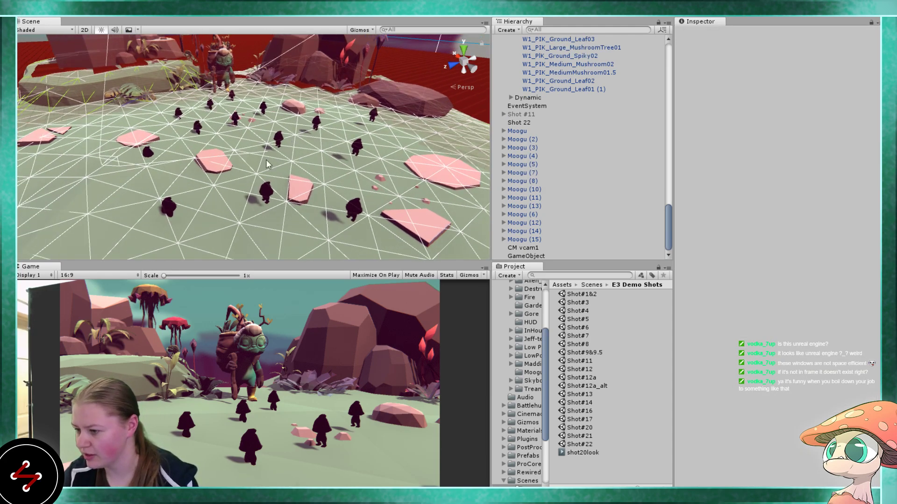
{"action": "left_click", "coordinate": [169, 209]}
{"action": "left_click_drag", "start_coordinate": [164, 229], "coordinate": [185, 66]}
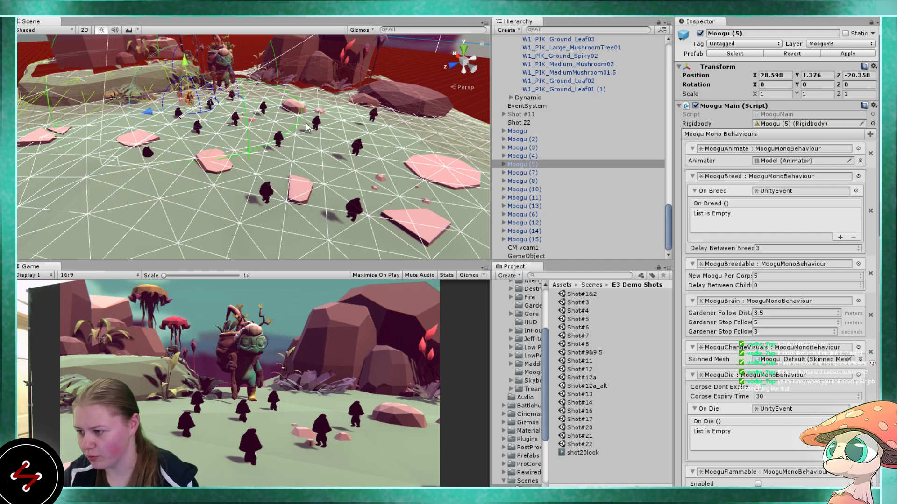
{"action": "middle_click_drag", "start_coordinate": [411, 124], "coordinate": [355, 149]}
{"action": "scroll", "coordinate": [355, 149], "scroll_direction": "up", "scroll_amount": 3}
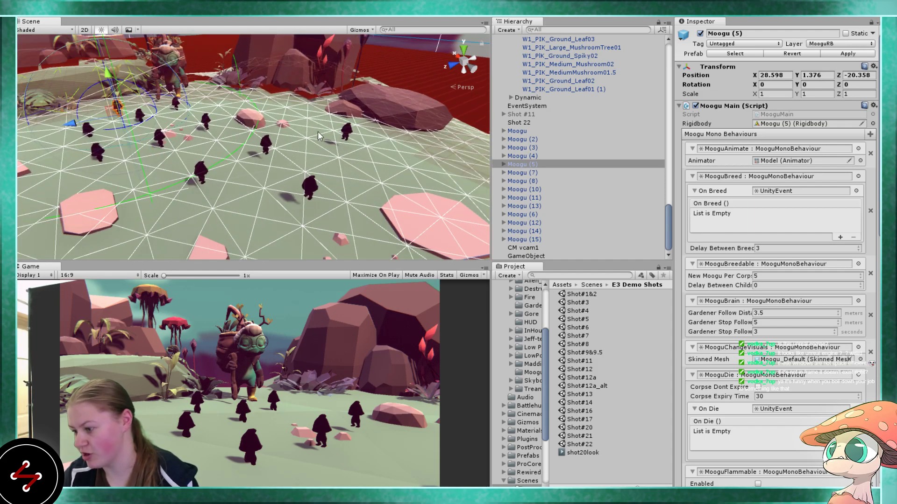
- Delete Moogu (15), Moogu (12) and Moogu (7) from the clearing
{"action": "left_click", "coordinate": [348, 134]}
{"action": "left_click", "coordinate": [346, 134]}
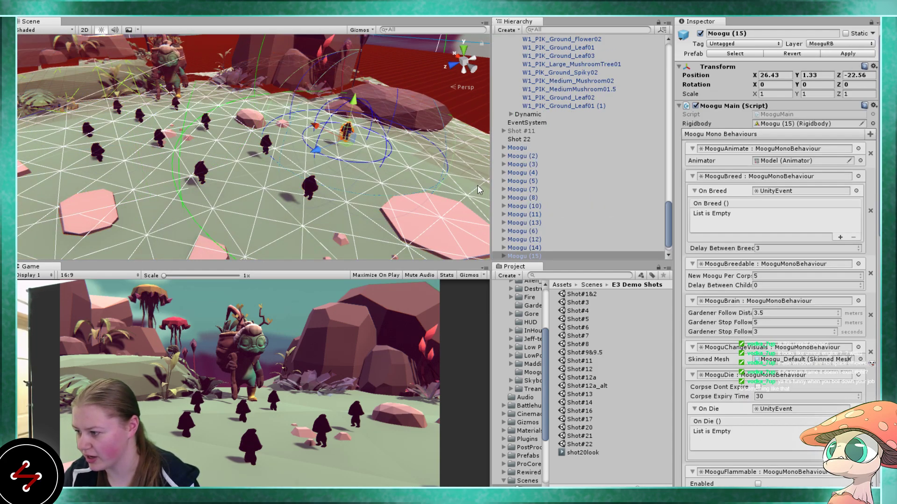
{"action": "key", "text": "Delete"}
{"action": "middle_click_drag", "start_coordinate": [411, 177], "coordinate": [320, 164]}
{"action": "left_click", "coordinate": [280, 196]}
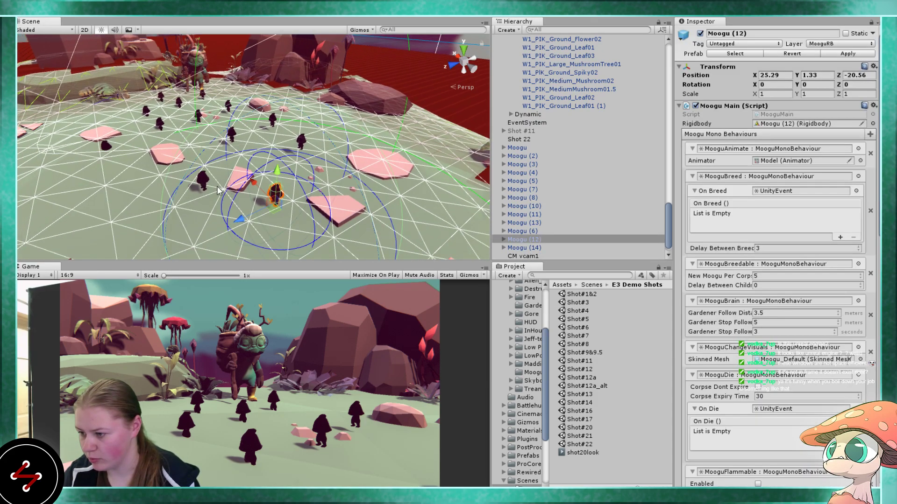
{"action": "left_click", "coordinate": [201, 180], "text": "shift"}
{"action": "key", "text": "Delete"}
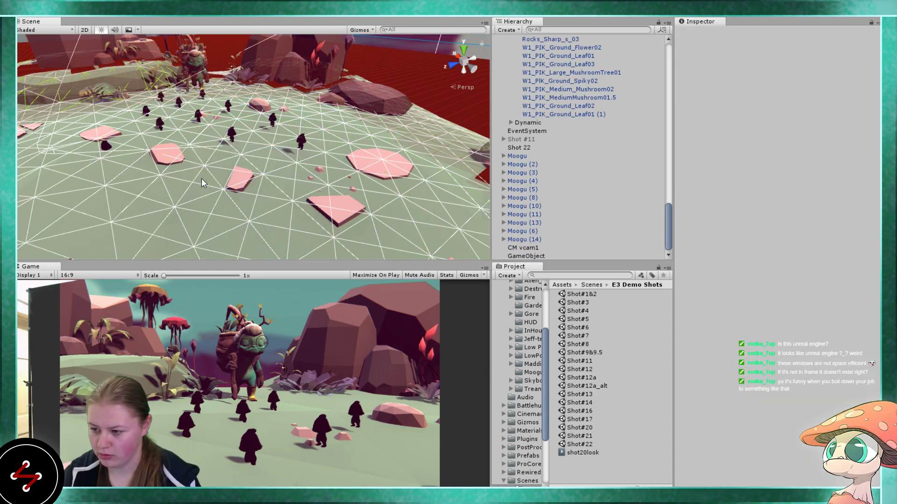
- Delete two more outlying Moogus from the clearing, Moogu (10) and Moogu (14)
{"action": "scroll", "coordinate": [116, 151], "scroll_direction": "up", "scroll_amount": 10}
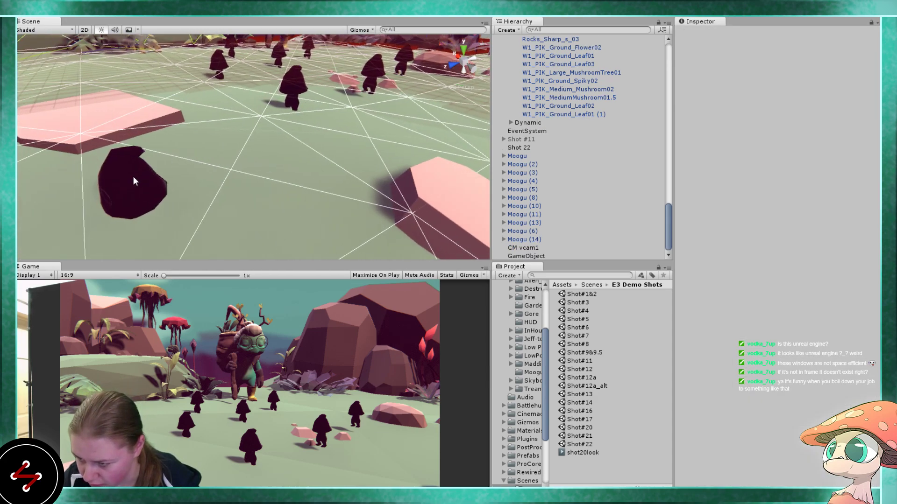
{"action": "left_click", "coordinate": [131, 178]}
{"action": "key", "text": "Delete"}
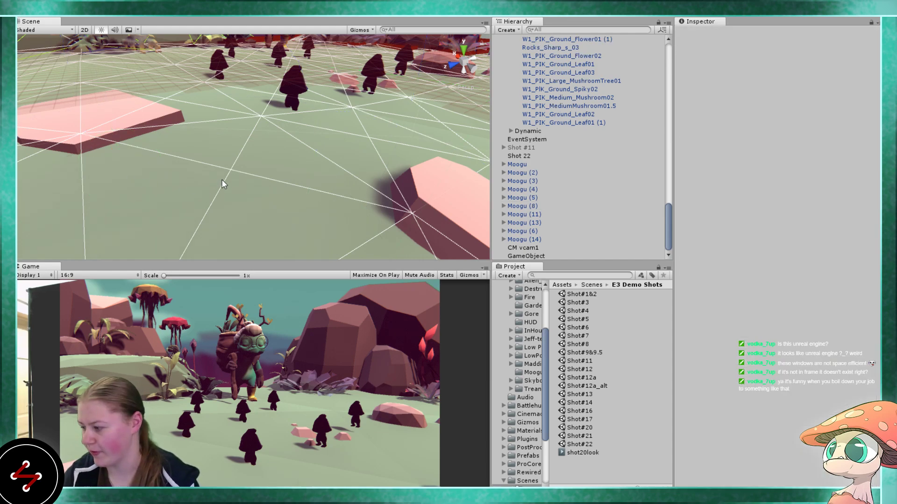
{"action": "scroll", "coordinate": [293, 135], "scroll_direction": "down", "scroll_amount": 10}
{"action": "middle_click_drag", "start_coordinate": [305, 109], "coordinate": [268, 127]}
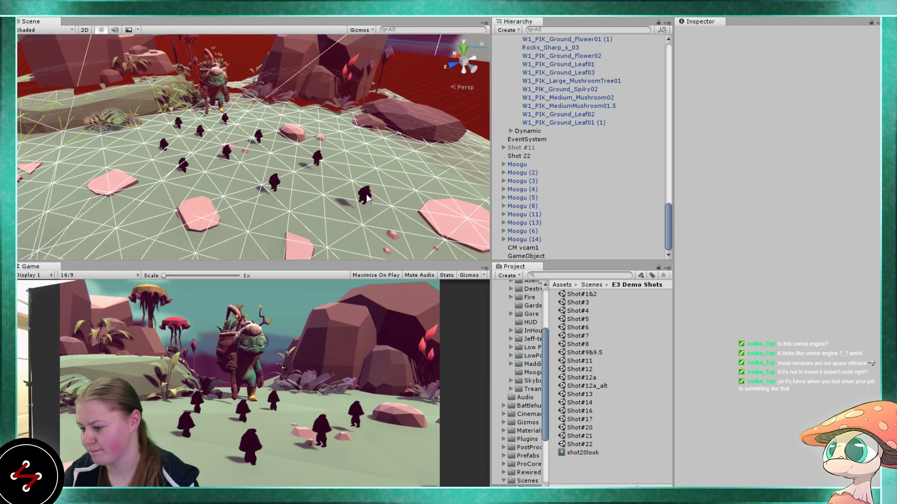
{"action": "left_click", "coordinate": [378, 201]}
{"action": "key", "text": "Delete"}
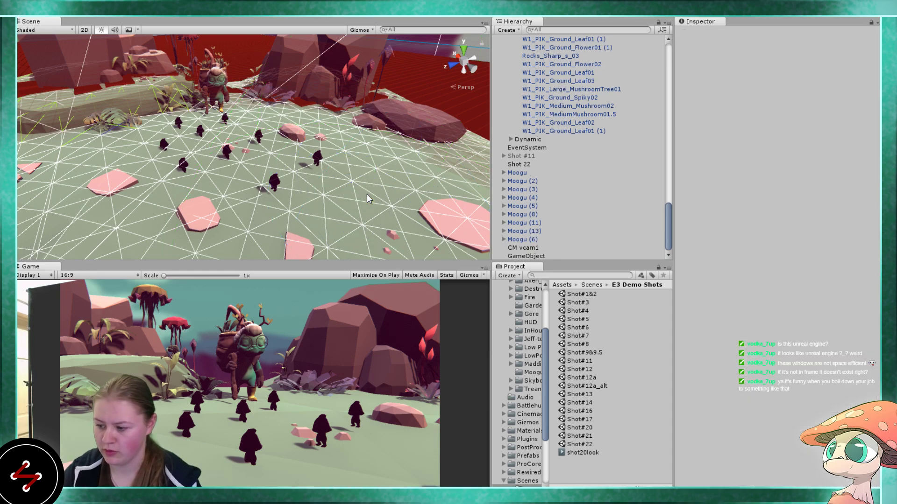
- Fit the heights of the central Moogus to the ground, with Moogu (3) at about Y 1.367 and Moogu at about Y 1.296
{"action": "scroll", "coordinate": [201, 186], "scroll_direction": "up", "scroll_amount": 5}
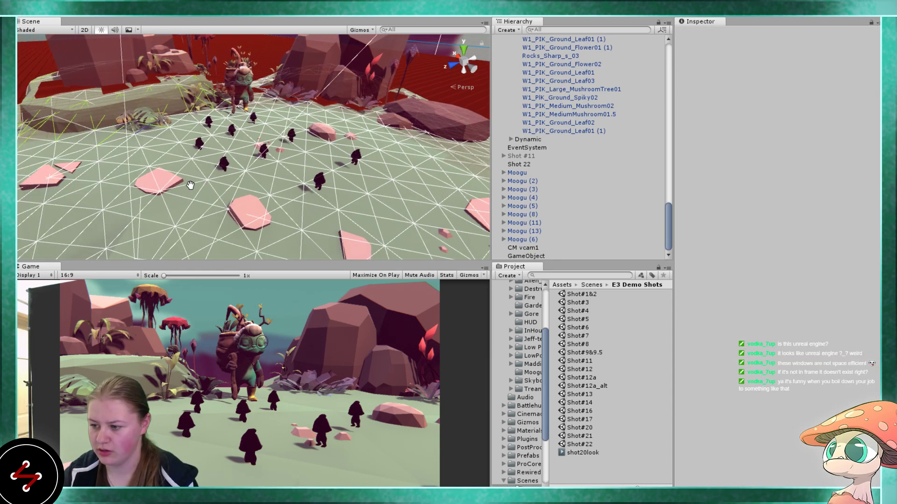
{"action": "scroll", "coordinate": [201, 182], "scroll_direction": "up", "scroll_amount": 5}
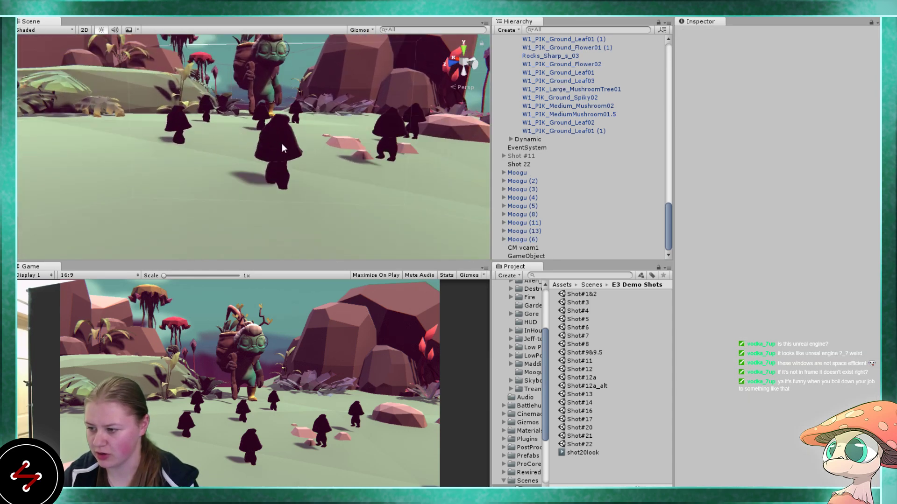
{"action": "left_click", "coordinate": [282, 144]}
{"action": "left_click_drag", "start_coordinate": [276, 154], "coordinate": [278, 148]}
{"action": "left_click", "coordinate": [175, 122]}
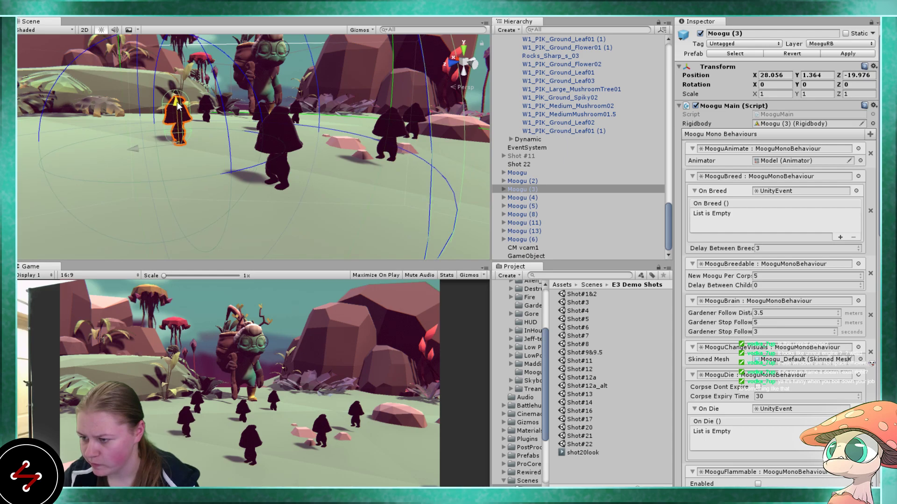
{"action": "key", "text": "f"}
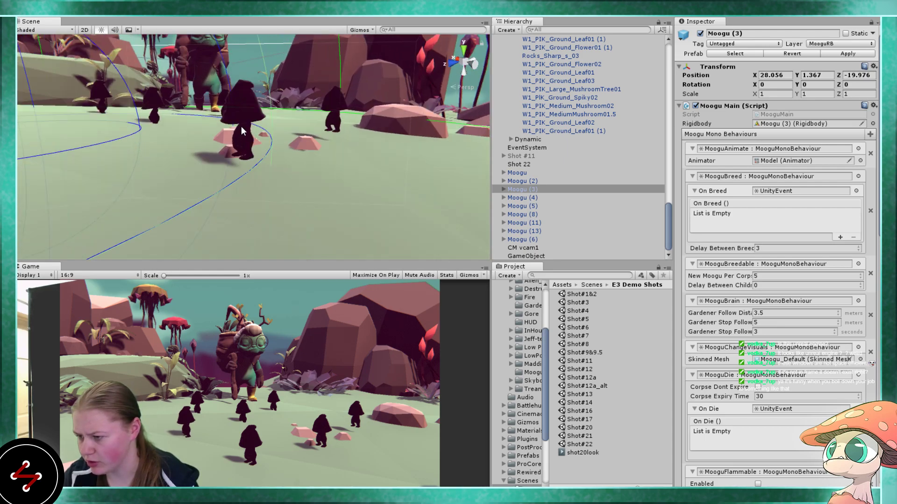
{"action": "left_click", "coordinate": [241, 119]}
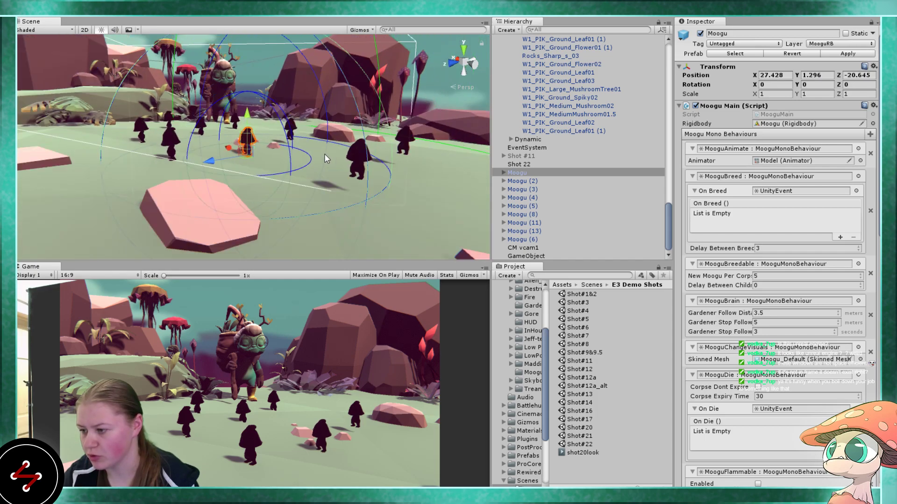
- Lower Moogu (11) onto the ground, to about Y 1.244
{"action": "scroll", "coordinate": [324, 153], "scroll_direction": "down", "scroll_amount": 5}
{"action": "scroll", "coordinate": [381, 159], "scroll_direction": "down", "scroll_amount": 10}
{"action": "left_click_drag", "start_coordinate": [341, 117], "coordinate": [225, 140], "text": "alt"}
{"action": "middle_click_drag", "start_coordinate": [225, 140], "coordinate": [233, 170]}
{"action": "scroll", "coordinate": [241, 172], "scroll_direction": "up", "scroll_amount": 10}
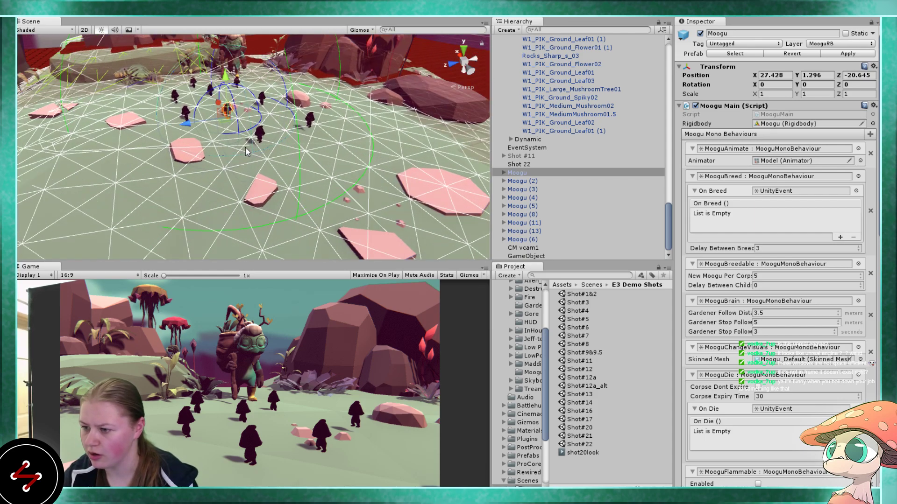
{"action": "left_click", "coordinate": [269, 117]}
{"action": "scroll", "coordinate": [269, 117], "scroll_direction": "up", "scroll_amount": 8}
{"action": "left_click_drag", "start_coordinate": [278, 180], "coordinate": [274, 126], "text": "alt"}
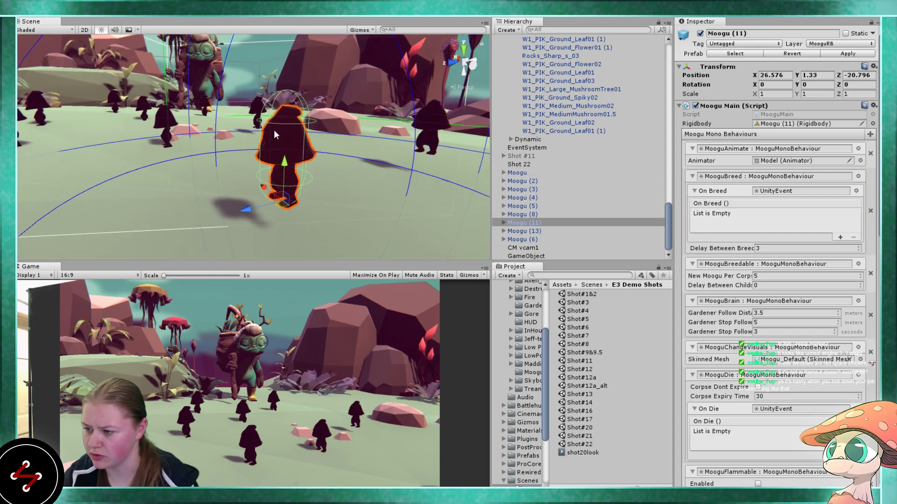
{"action": "left_click_drag", "start_coordinate": [288, 167], "coordinate": [290, 192]}
{"action": "scroll", "coordinate": [267, 190], "scroll_direction": "down", "scroll_amount": 4}
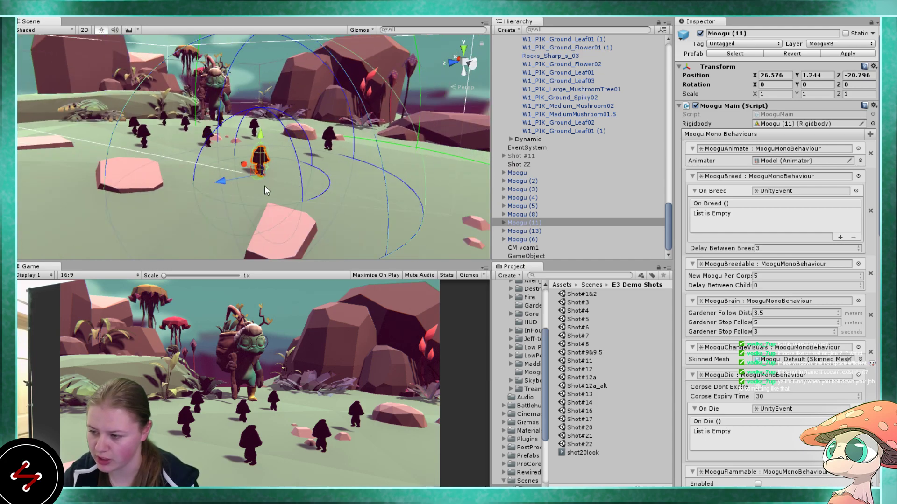
- Move Moogu (11) closer to the rest of the group, to about X 26.962, Y 1.26, Z -20.783
{"action": "left_click_drag", "start_coordinate": [304, 156], "coordinate": [282, 198], "text": "alt"}
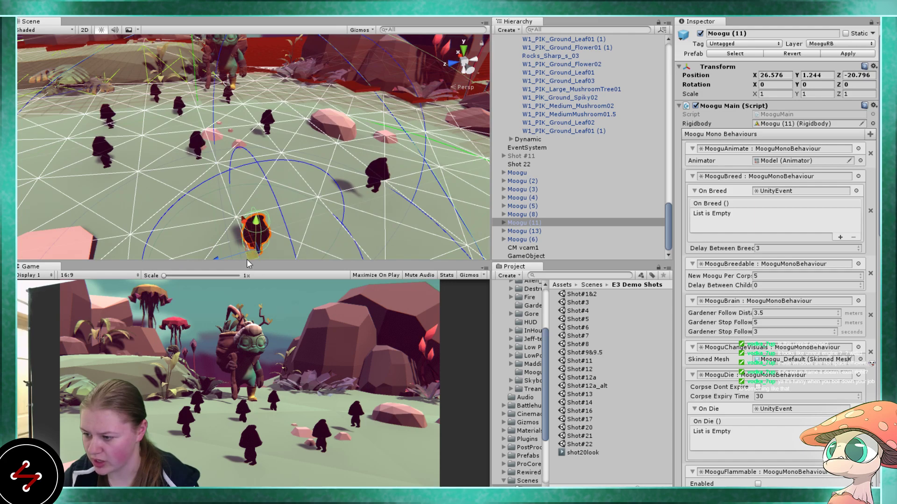
{"action": "left_click_drag", "start_coordinate": [253, 256], "coordinate": [237, 203]}
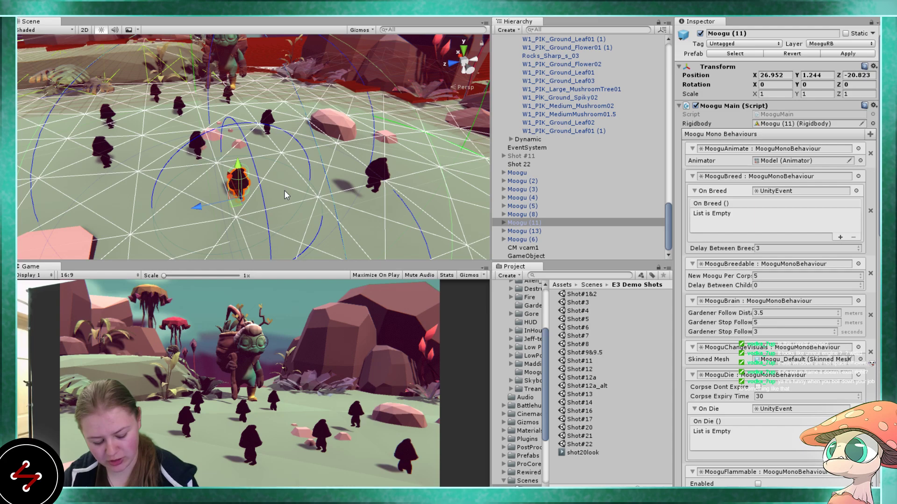
{"action": "key", "text": "ctrl+z"}
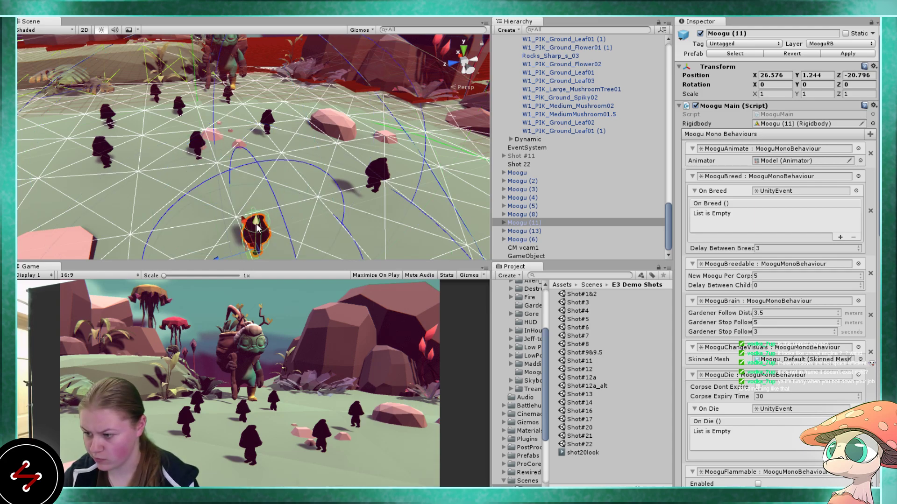
{"action": "left_click_drag", "start_coordinate": [251, 254], "coordinate": [232, 165]}
{"action": "middle_click_drag", "start_coordinate": [234, 166], "coordinate": [184, 198]}
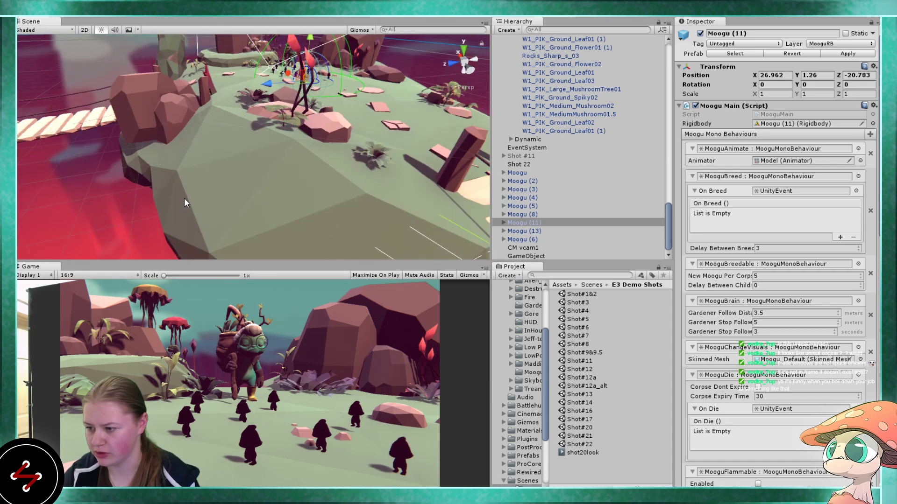
{"action": "left_click", "coordinate": [184, 198]}
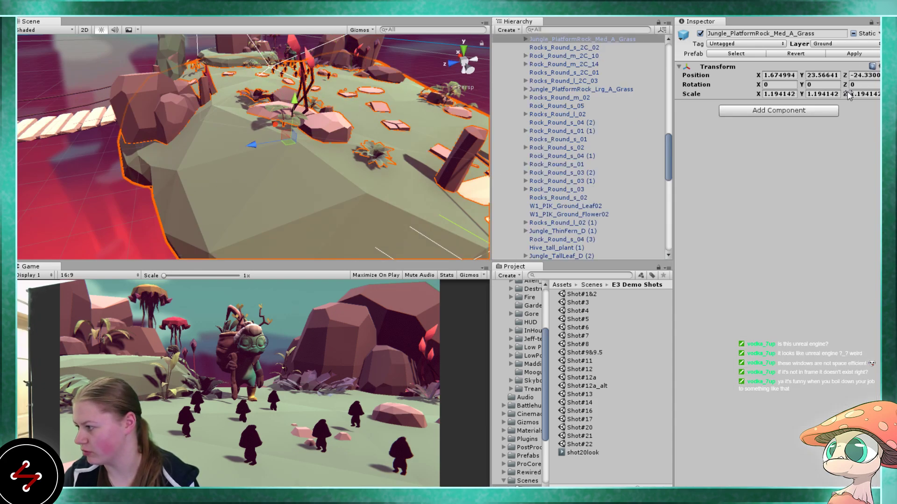
- Move Moogu (6) towards the large pink rock and lower it onto the ground, to about X 27.36, Y 1.268, Z -21.371
{"action": "middle_click_drag", "start_coordinate": [377, 104], "coordinate": [307, 183]}
{"action": "scroll", "coordinate": [315, 135], "scroll_direction": "up", "scroll_amount": 5}
{"action": "scroll", "coordinate": [283, 164], "scroll_direction": "up", "scroll_amount": 5}
{"action": "left_click", "coordinate": [288, 157]}
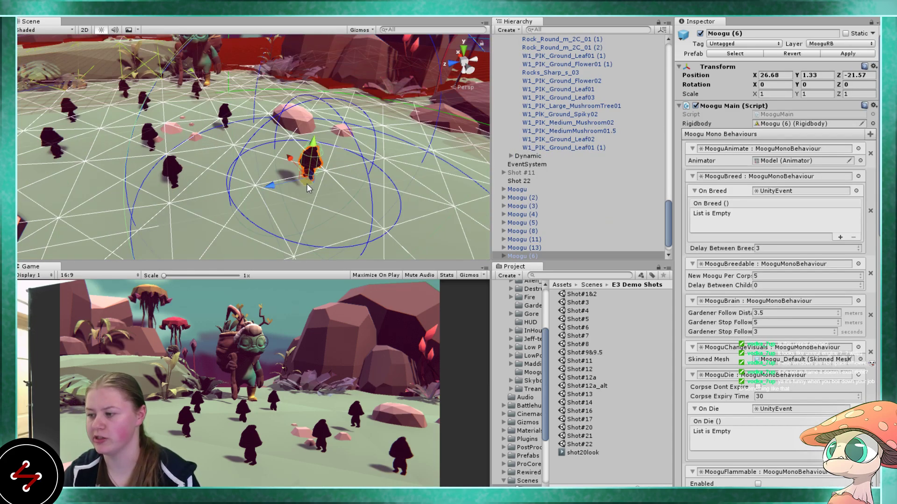
{"action": "left_click_drag", "start_coordinate": [304, 184], "coordinate": [242, 144]}
{"action": "key", "text": "f"}
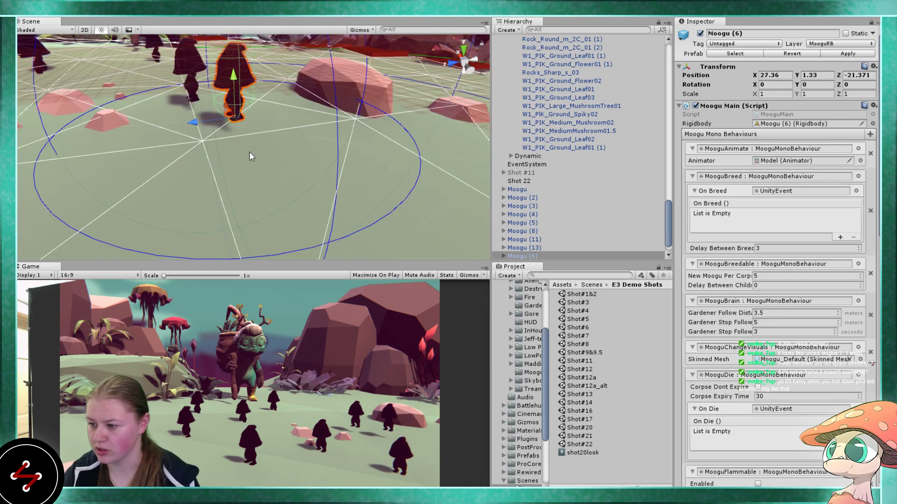
{"action": "left_click_drag", "start_coordinate": [335, 119], "coordinate": [340, 133]}
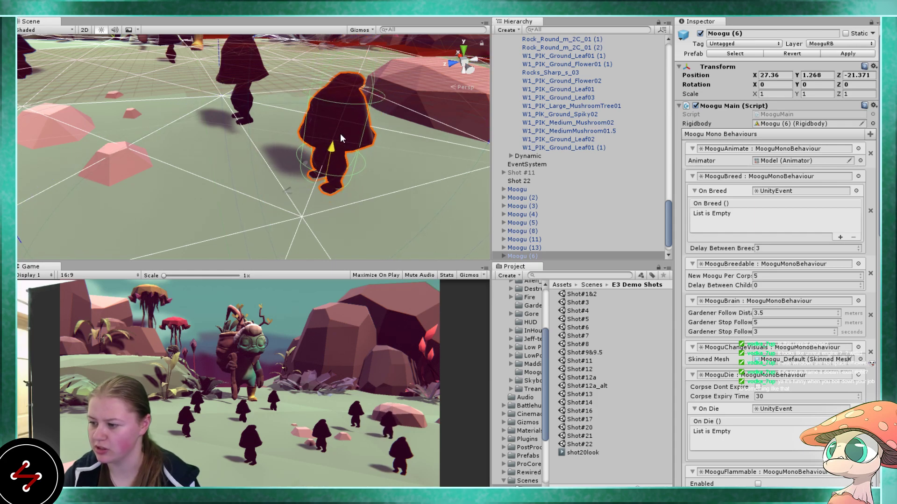
- Move Moogu (13) back beyond the pink rock and fit it to the ground, to about X 28.01, Y 1.305, Z -21.454
{"action": "right_click_drag", "start_coordinate": [340, 133], "coordinate": [302, 144]}
{"action": "scroll", "coordinate": [302, 149], "scroll_direction": "up", "scroll_amount": 3}
{"action": "left_click", "coordinate": [302, 151]}
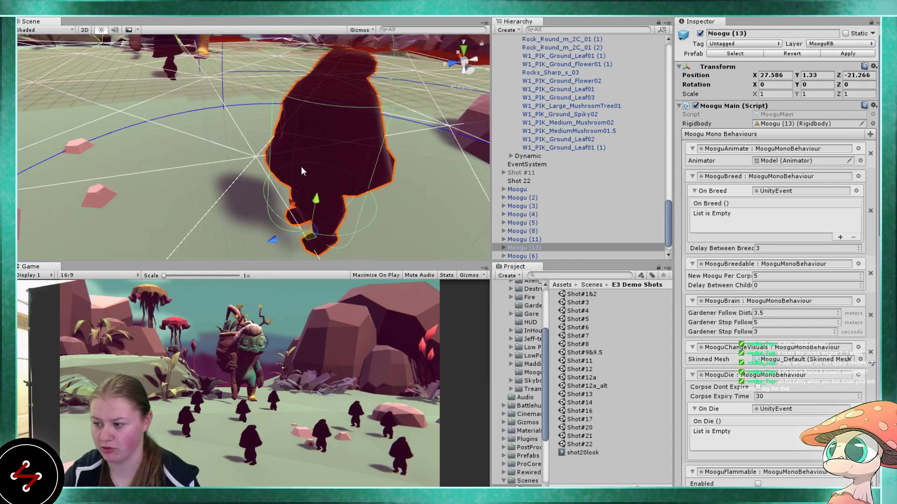
{"action": "key", "text": "f"}
{"action": "left_click_drag", "start_coordinate": [269, 178], "coordinate": [271, 130]}
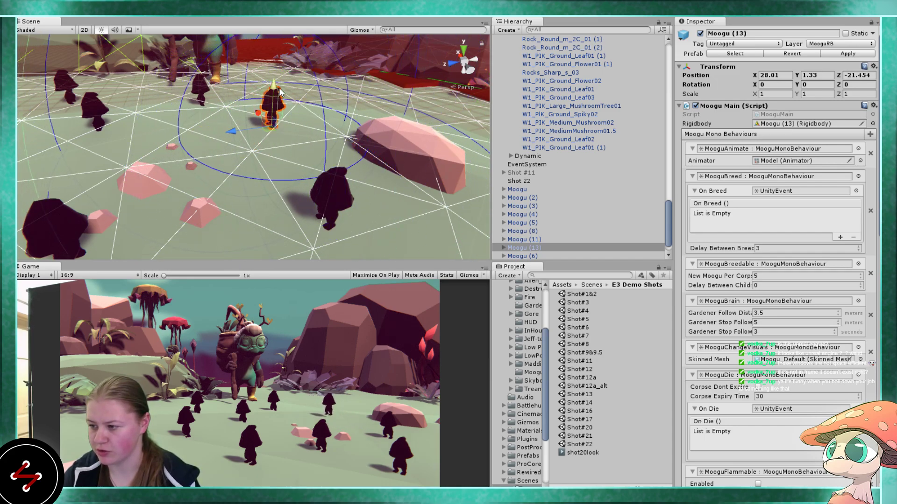
{"action": "left_click_drag", "start_coordinate": [274, 85], "coordinate": [277, 90]}
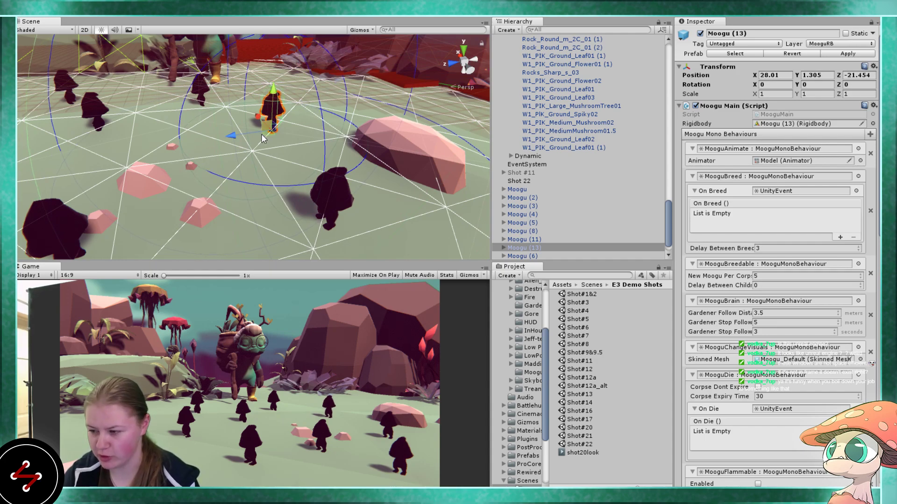
- Raise Moogu (4), near the Gardener's feet, to about Y 1.339
{"action": "middle_click_drag", "start_coordinate": [262, 131], "coordinate": [287, 161]}
{"action": "scroll", "coordinate": [292, 164], "scroll_direction": "up", "scroll_amount": 5}
{"action": "left_click", "coordinate": [301, 161]}
{"action": "key", "text": "f"}
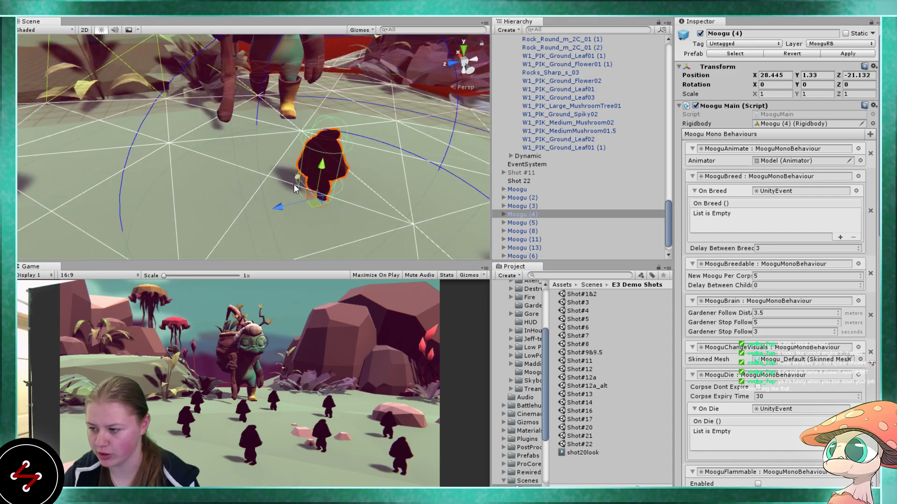
{"action": "left_click_drag", "start_coordinate": [324, 166], "coordinate": [325, 164]}
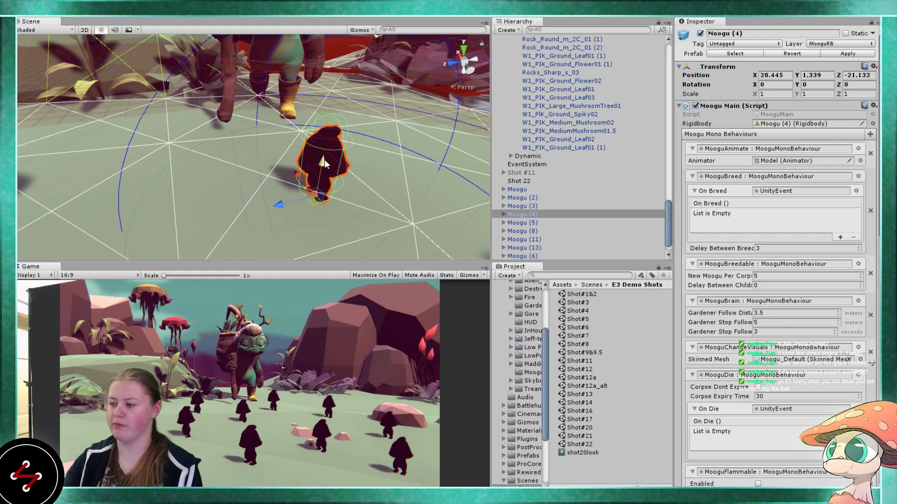
- Examine the components of Moogu (4) and its Movement, Passive Ability Collider and Model child objects
{"action": "left_click", "coordinate": [523, 215]}
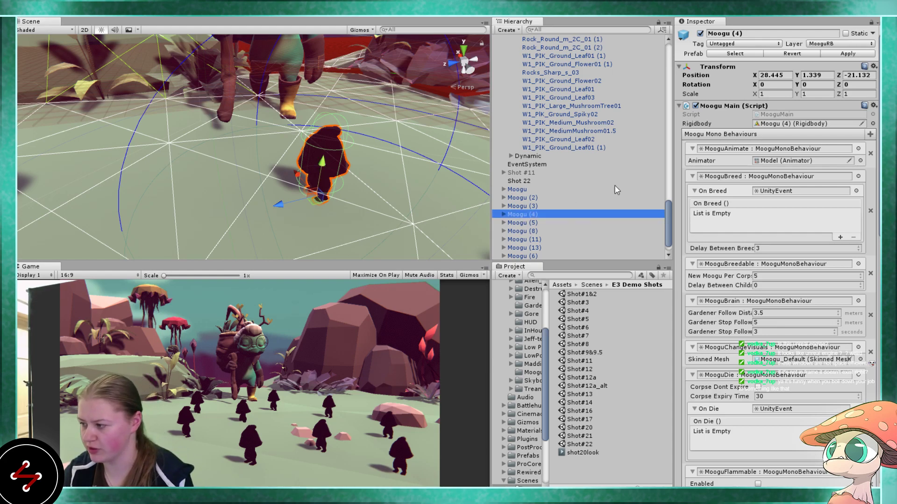
{"action": "left_click", "coordinate": [504, 215]}
{"action": "left_click", "coordinate": [531, 222]}
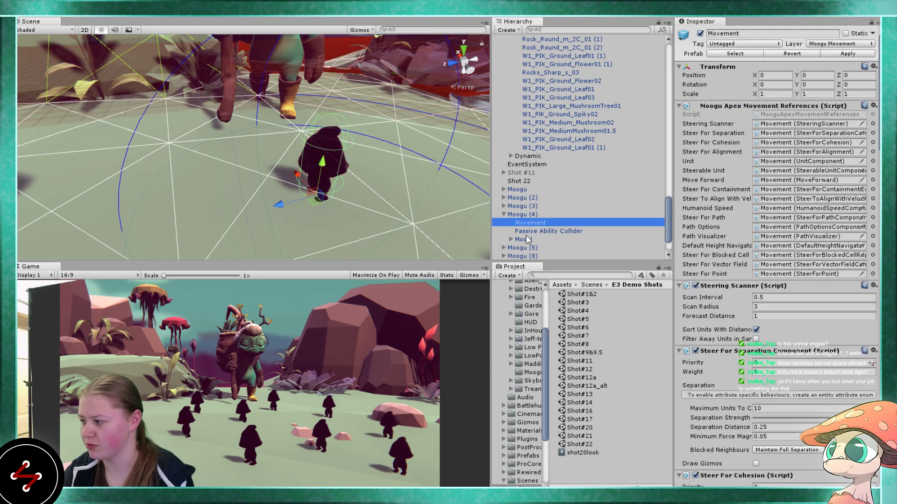
{"action": "left_click", "coordinate": [525, 230]}
{"action": "left_click", "coordinate": [523, 239]}
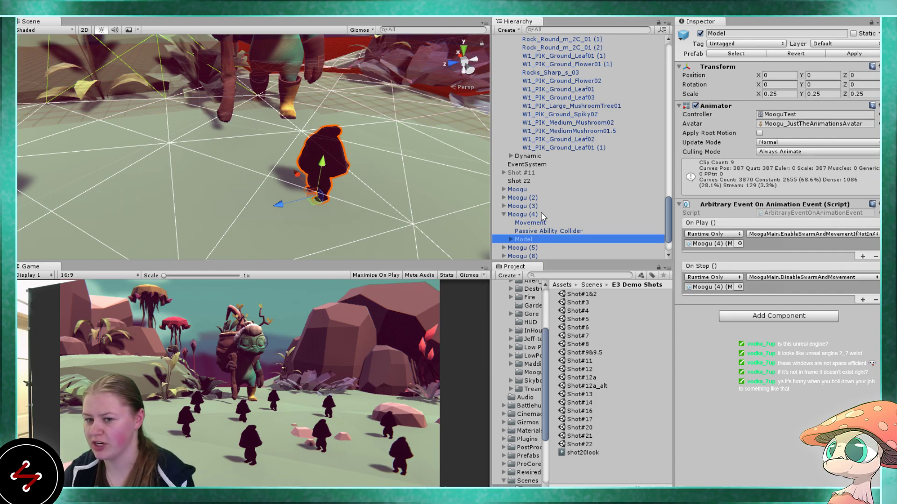
{"action": "left_click", "coordinate": [522, 214]}
{"action": "left_click", "coordinate": [504, 214]}
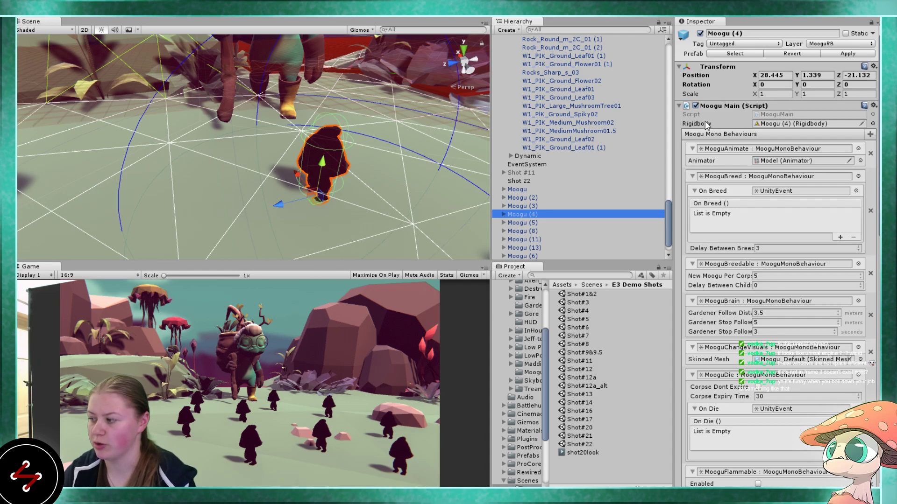
- Offset the Model child of Moogu (4) from its parent to about X 0.029, Z -0.355, and reselect the parent
{"action": "left_click", "coordinate": [504, 215]}
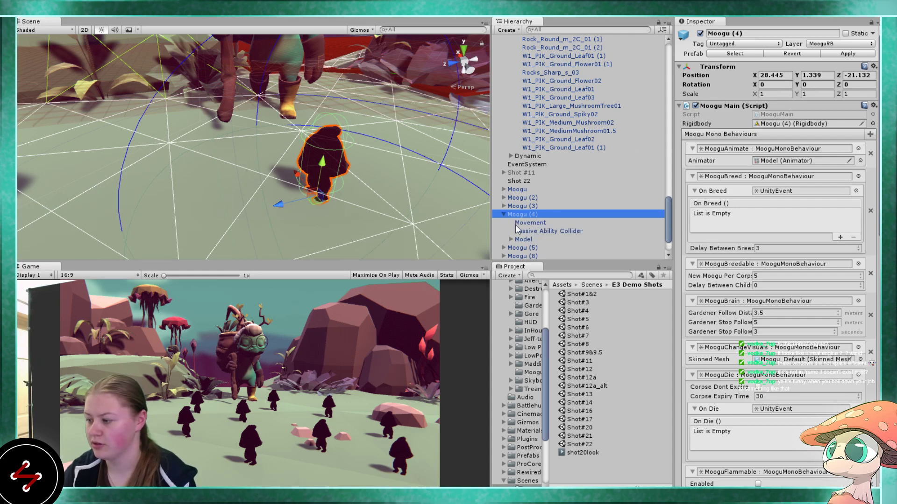
{"action": "left_click", "coordinate": [524, 239]}
{"action": "left_click_drag", "start_coordinate": [312, 204], "coordinate": [406, 172]}
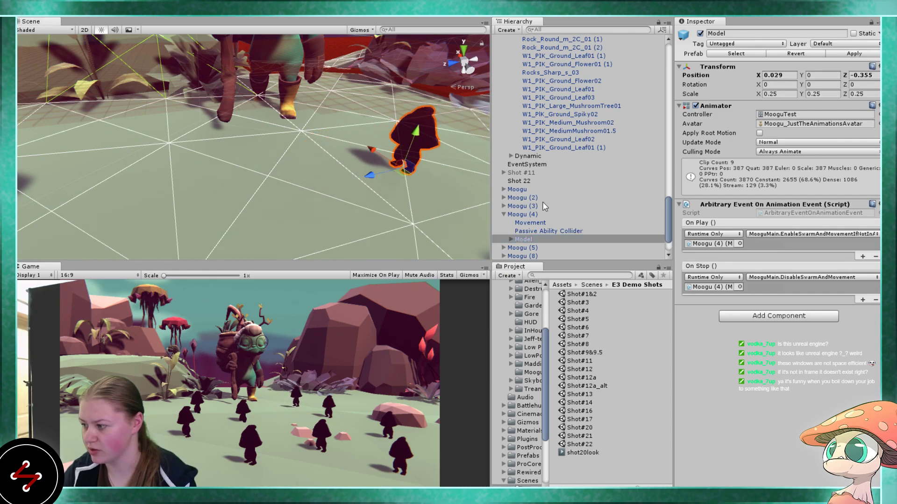
{"action": "left_click", "coordinate": [519, 215]}
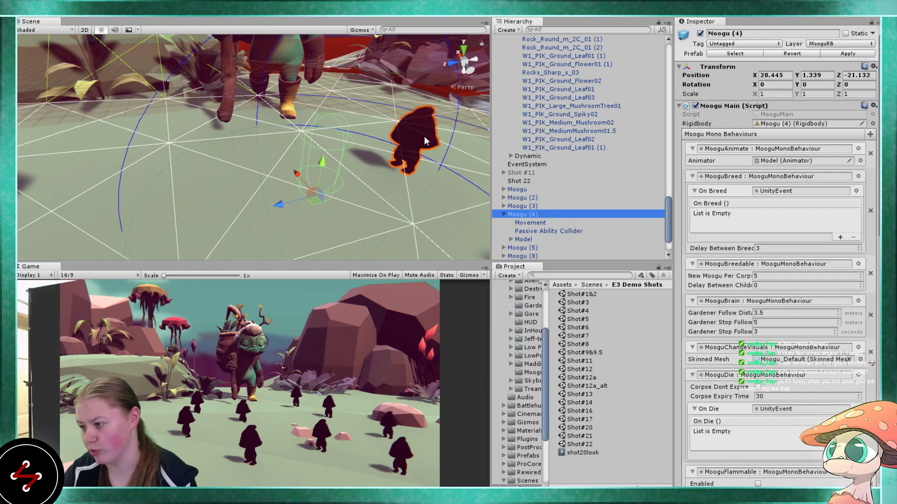
- Try stretching Moogu (4) to a scale of Y 2.32 and Z 0.54
{"action": "left_click_drag", "start_coordinate": [796, 94], "coordinate": [824, 96]}
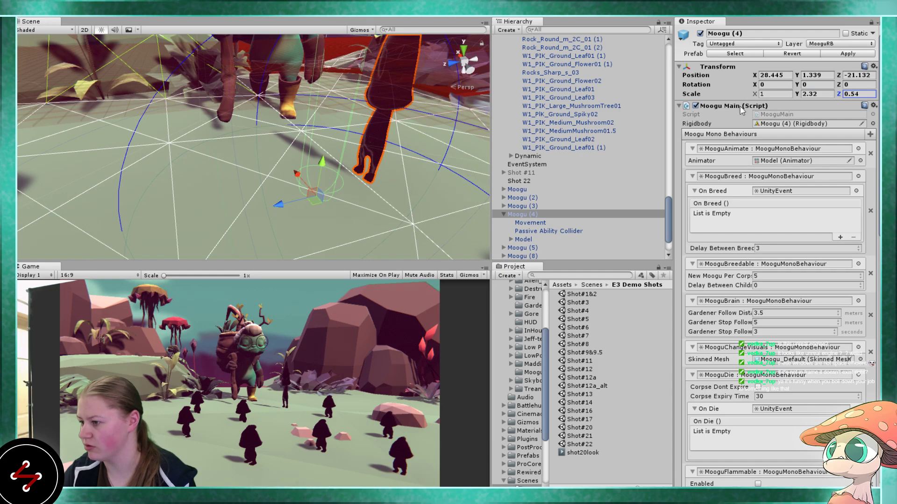
{"action": "right_click_drag", "start_coordinate": [369, 145], "coordinate": [236, 116]}
{"action": "middle_click_drag", "start_coordinate": [236, 116], "coordinate": [256, 142]}
{"action": "right_click_drag", "start_coordinate": [256, 142], "coordinate": [383, 173]}
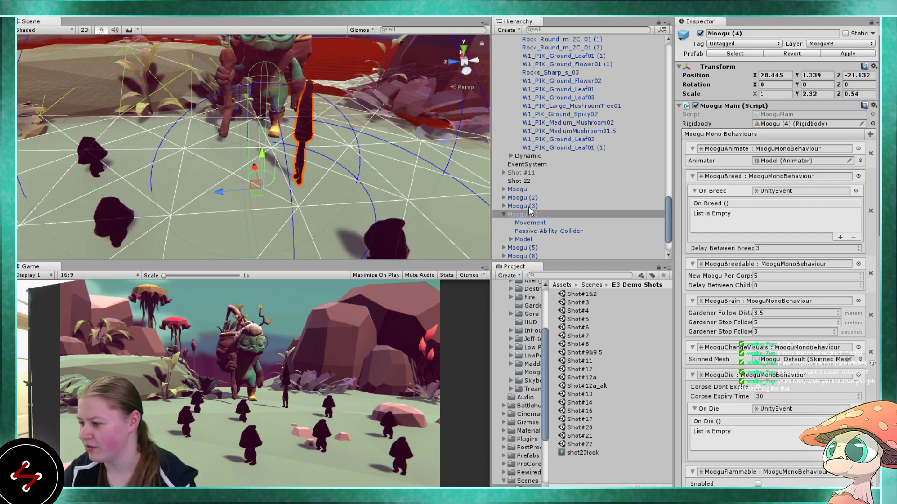
- Try rotating the Model child of Moogu (4) to about X -4.319, Y 422.351, Z 44.425
{"action": "left_click", "coordinate": [523, 239]}
{"action": "key", "text": "f"}
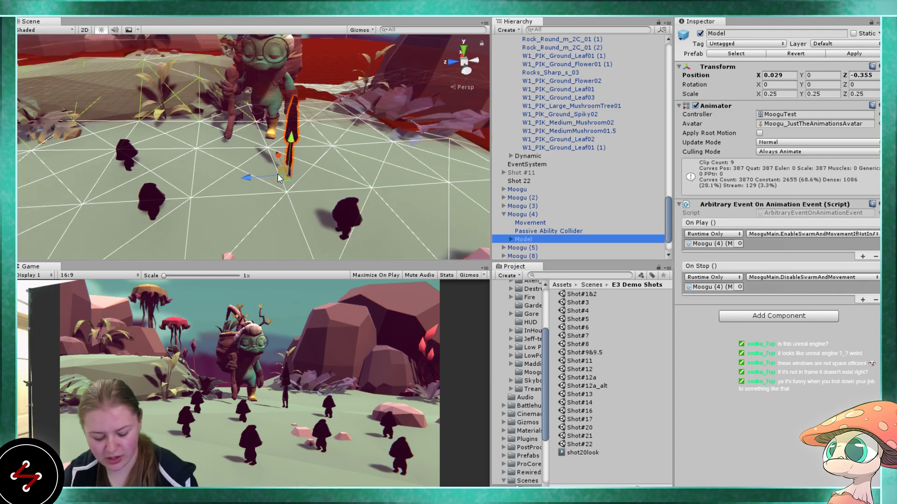
{"action": "left_click_drag", "start_coordinate": [277, 177], "coordinate": [105, 222]}
{"action": "key", "text": "f"}
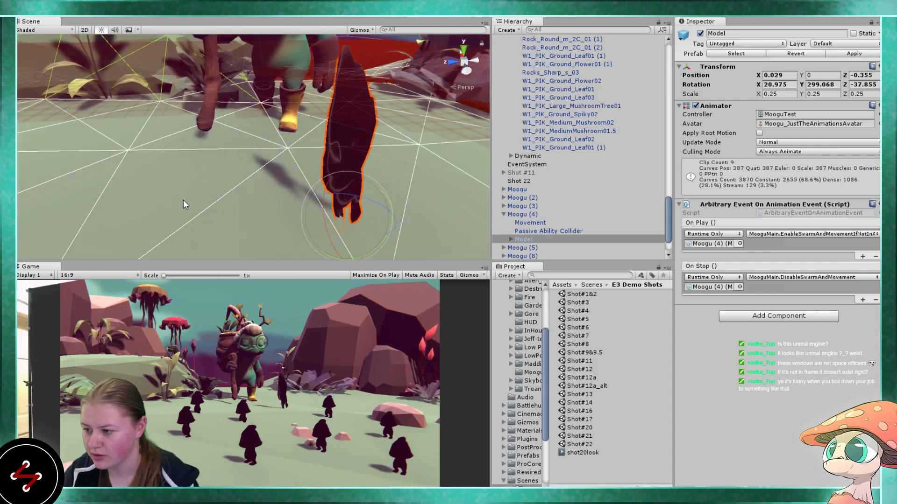
{"action": "left_click_drag", "start_coordinate": [297, 210], "coordinate": [331, 292]}
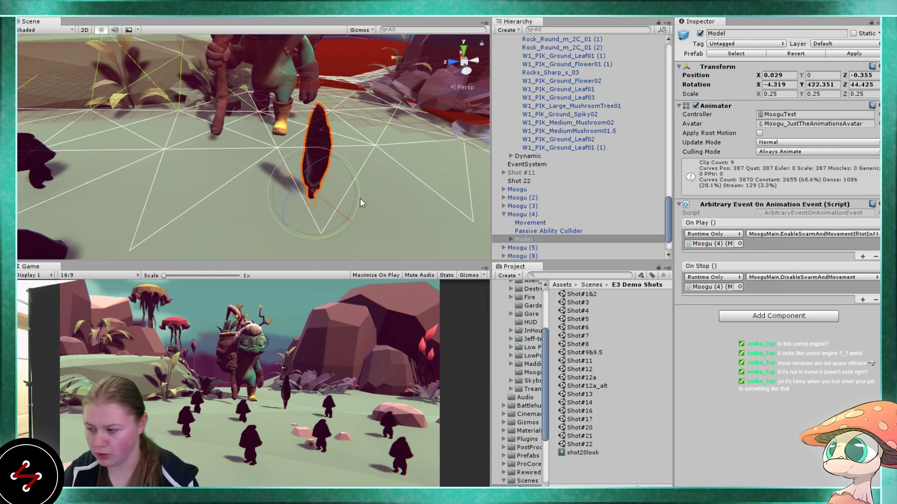
{"action": "left_click", "coordinate": [537, 214]}
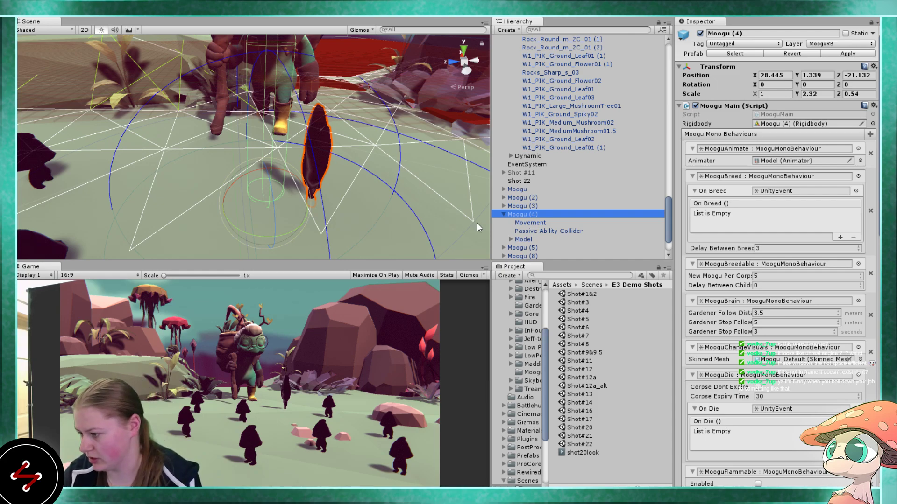
{"action": "left_click", "coordinate": [530, 239]}
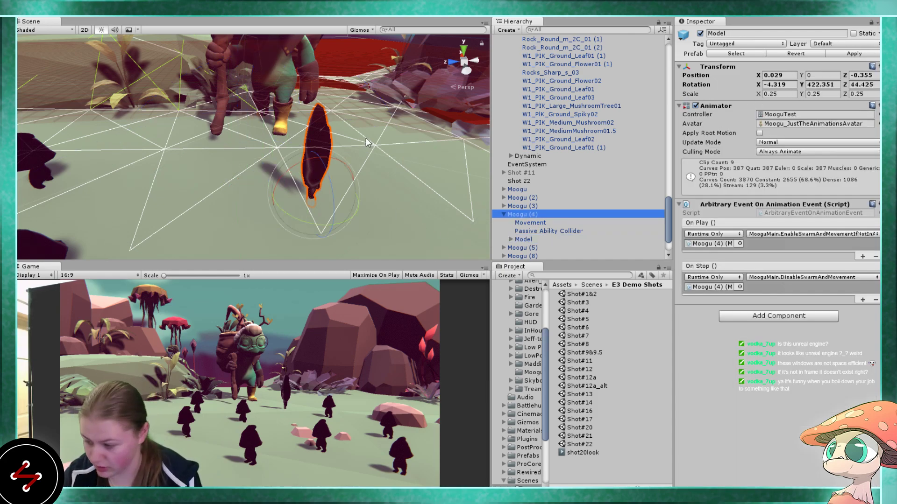
- Undo the scaling of Moogu (4) and the rotation and offset of its Model child
{"action": "key", "text": "ctrl+z"}
{"action": "key", "text": "ctrl+z"}
{"action": "key", "text": "ctrl+z"}
{"action": "key", "text": "ctrl+z"}
{"action": "key", "text": "ctrl+z"}
{"action": "key", "text": "ctrl+z"}
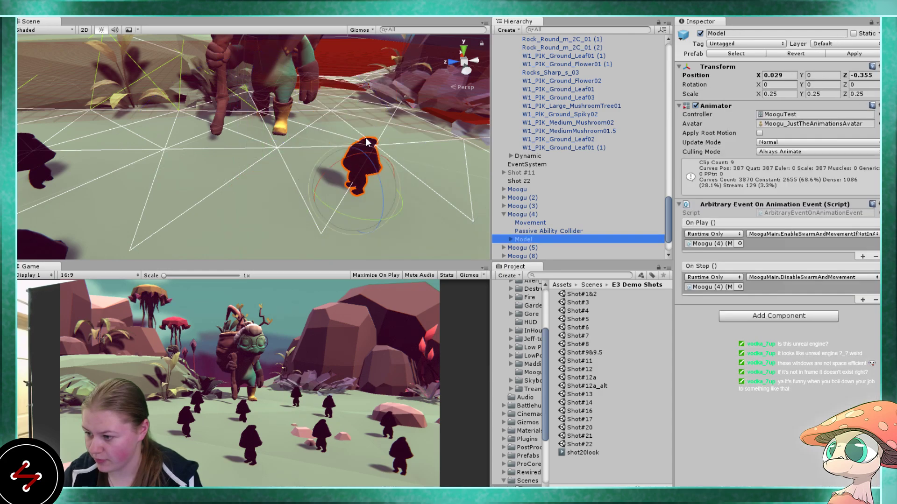
- Collapse Moogu (4)'s children and raise it to about Y 1.344 near the Gardener's feet
{"action": "left_click", "coordinate": [504, 214]}
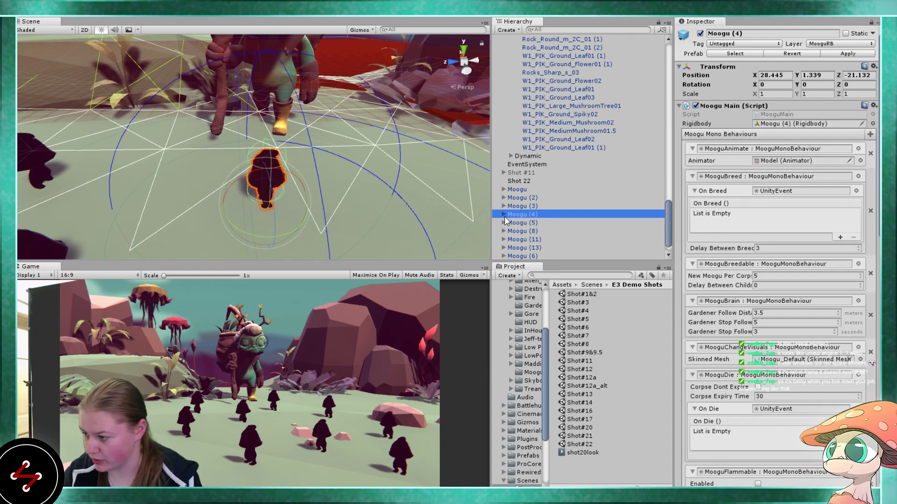
{"action": "key", "text": "w"}
{"action": "left_click_drag", "start_coordinate": [267, 168], "coordinate": [271, 169]}
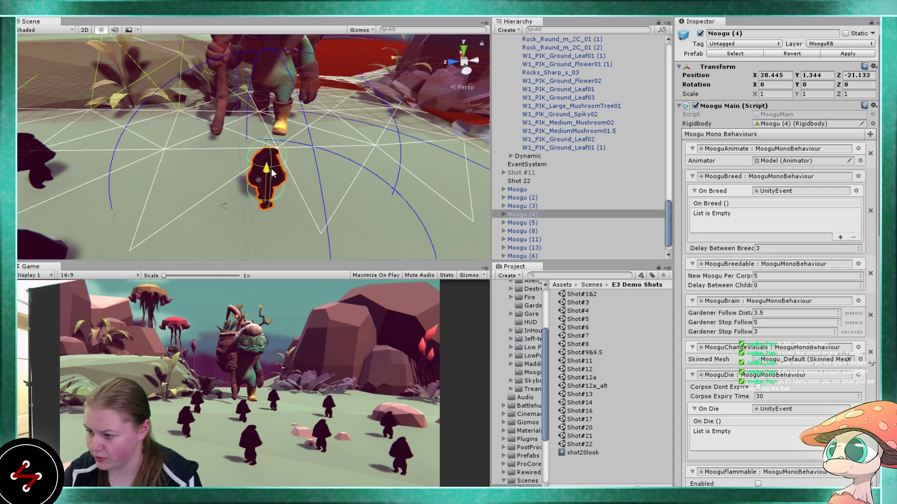
{"action": "scroll", "coordinate": [271, 169], "scroll_direction": "down", "scroll_amount": 5}
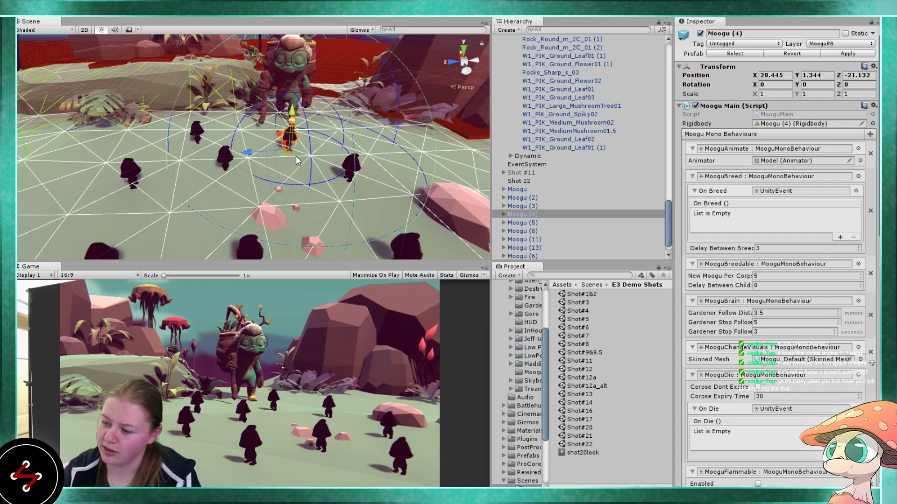
- Examine Moogu (2) and the layout of the whole Moogu group in front of the Gardener
{"action": "scroll", "coordinate": [280, 159], "scroll_direction": "up", "scroll_amount": 2}
{"action": "scroll", "coordinate": [252, 166], "scroll_direction": "up", "scroll_amount": 3}
{"action": "left_click", "coordinate": [247, 165]}
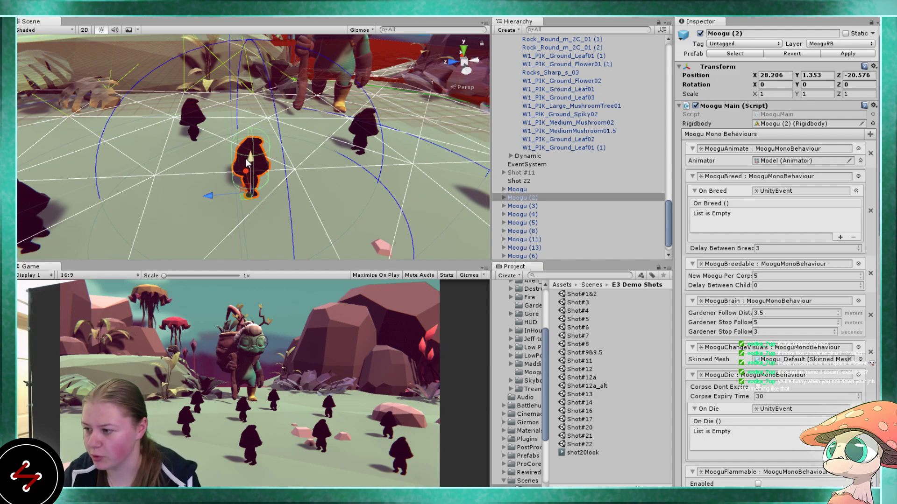
{"action": "scroll", "coordinate": [246, 158], "scroll_direction": "down", "scroll_amount": 6}
{"action": "middle_click_drag", "start_coordinate": [260, 133], "coordinate": [268, 117]}
{"action": "scroll", "coordinate": [269, 118], "scroll_direction": "up", "scroll_amount": 3}
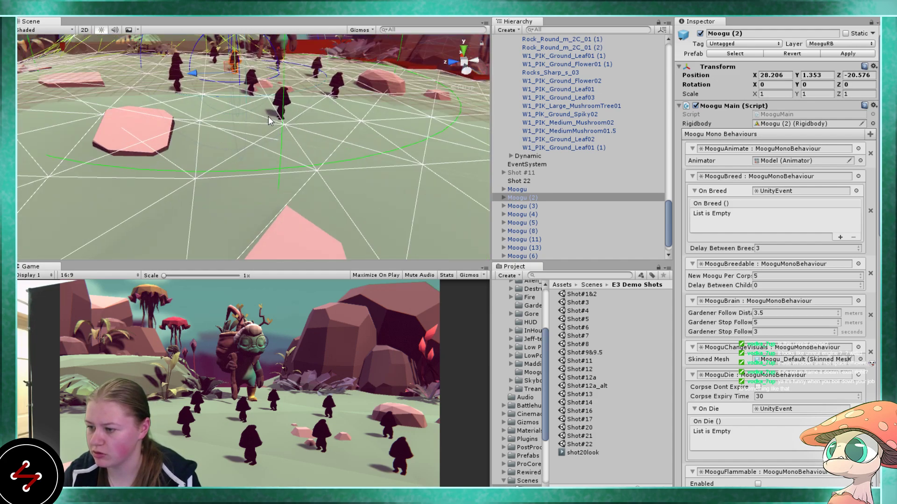
{"action": "middle_click_drag", "start_coordinate": [268, 117], "coordinate": [278, 187]}
{"action": "scroll", "coordinate": [278, 186], "scroll_direction": "up", "scroll_amount": 2}
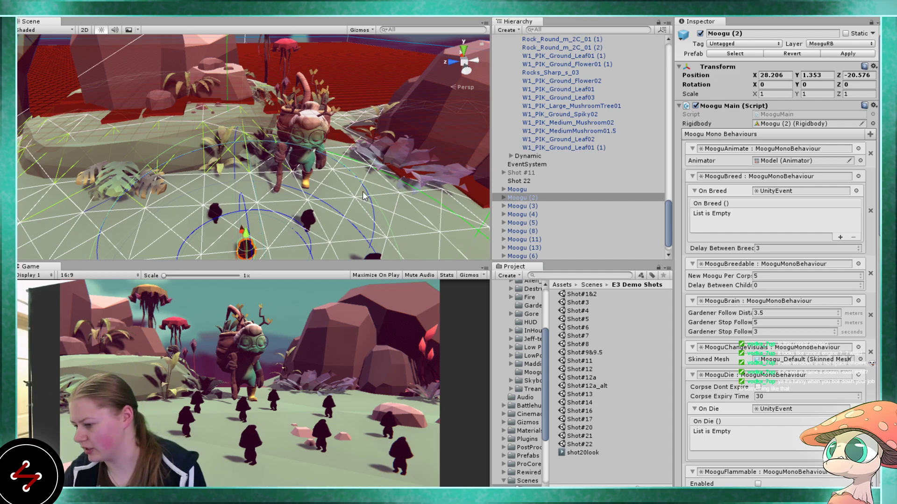
- Collapse the Level hierarchy and disable the Animator component on the Main Camera
{"action": "scroll", "coordinate": [540, 144], "scroll_direction": "up", "scroll_amount": 8}
{"action": "scroll", "coordinate": [540, 143], "scroll_direction": "up", "scroll_amount": 10}
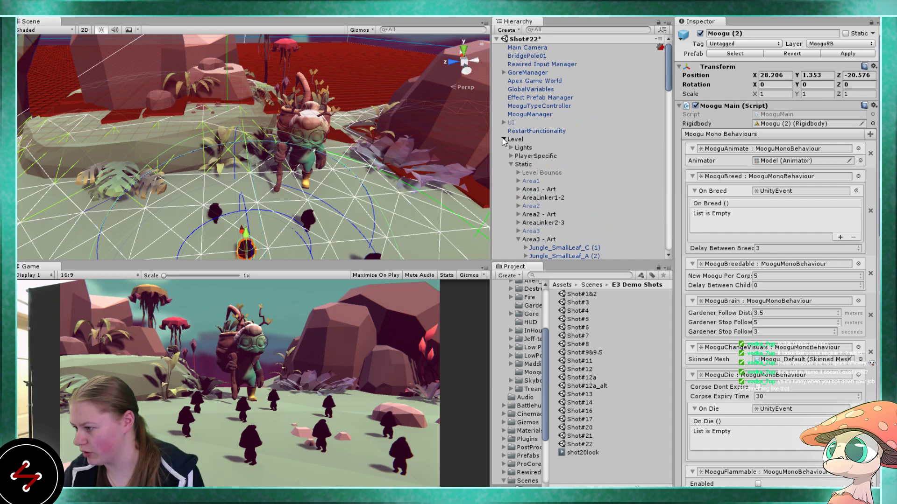
{"action": "left_click", "coordinate": [503, 139]}
{"action": "left_click", "coordinate": [535, 47]}
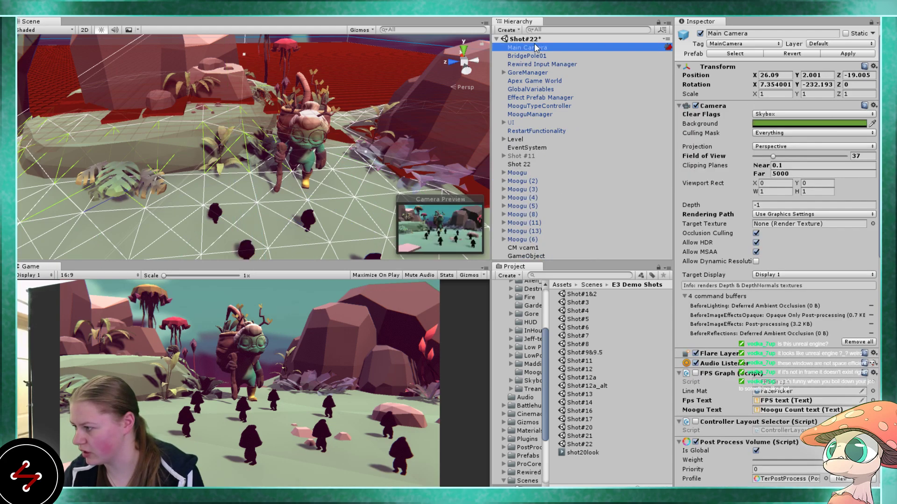
{"action": "scroll", "coordinate": [696, 215], "scroll_direction": "down", "scroll_amount": 10}
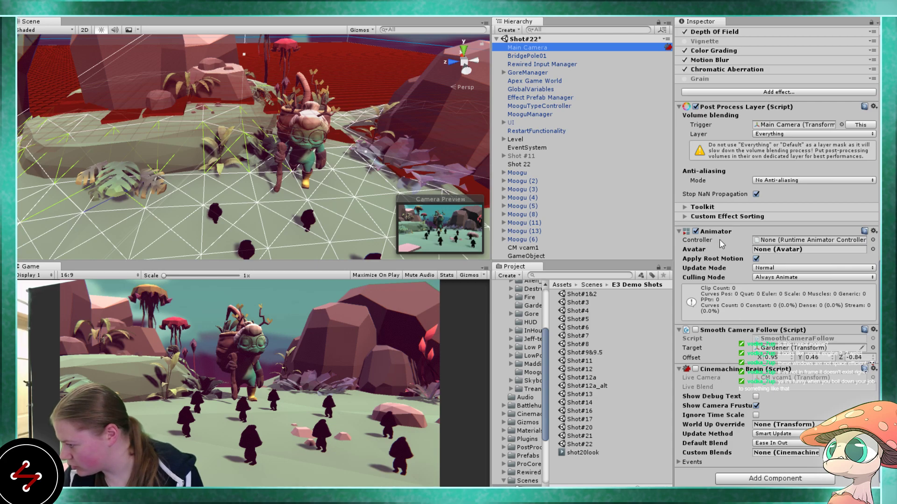
{"action": "left_click", "coordinate": [695, 232]}
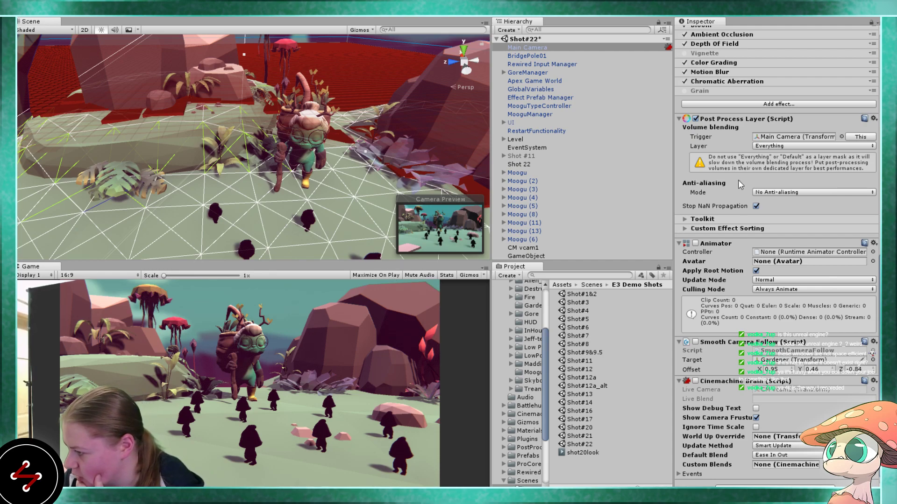
- Open the Recorder window, dock it beside the Scene view and widen it
{"action": "left_click", "coordinate": [585, 265]}
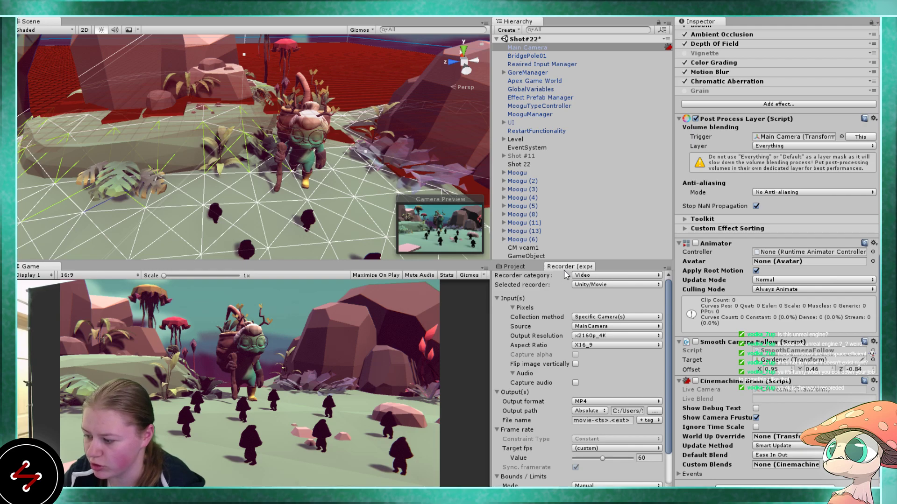
{"action": "left_click_drag", "start_coordinate": [564, 270], "coordinate": [541, 202]}
{"action": "left_click_drag", "start_coordinate": [360, 216], "coordinate": [428, 195]}
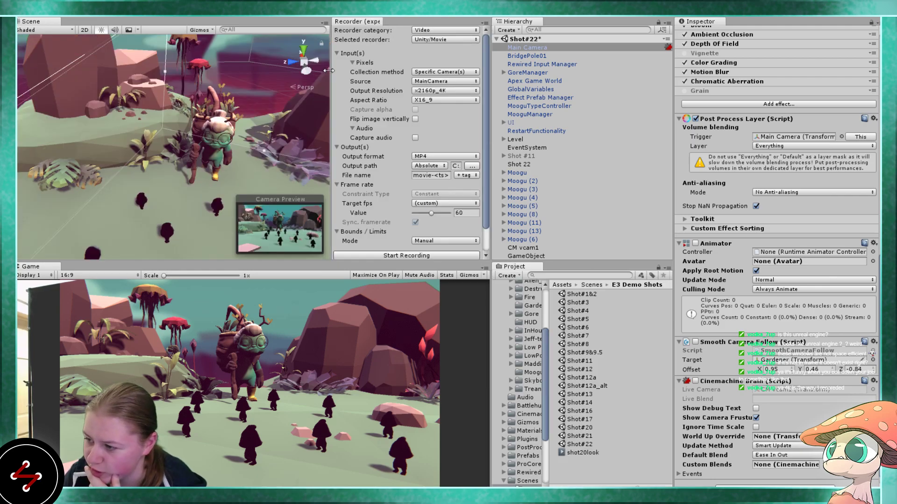
{"action": "left_click_drag", "start_coordinate": [331, 70], "coordinate": [295, 68]}
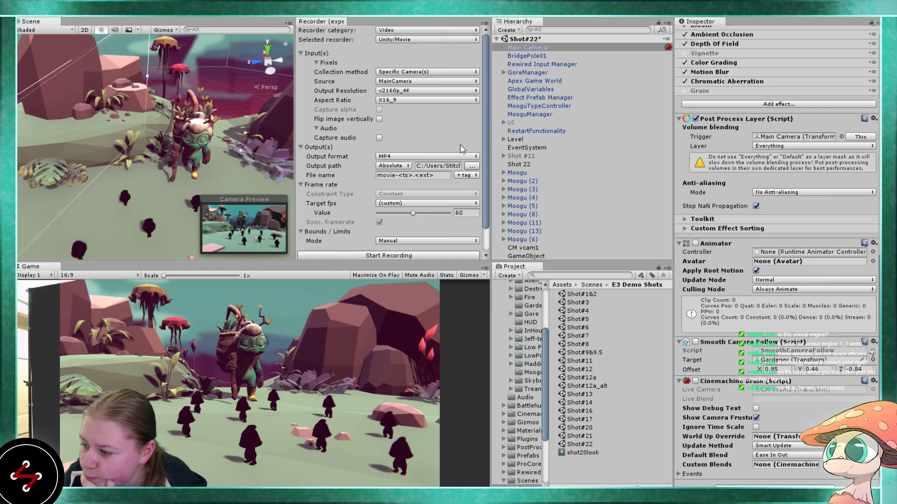
- Review the recorder settings, then record the shot as an MP4 during playback and stop the recording
{"action": "scroll", "coordinate": [425, 192], "scroll_direction": "down", "scroll_amount": 3}
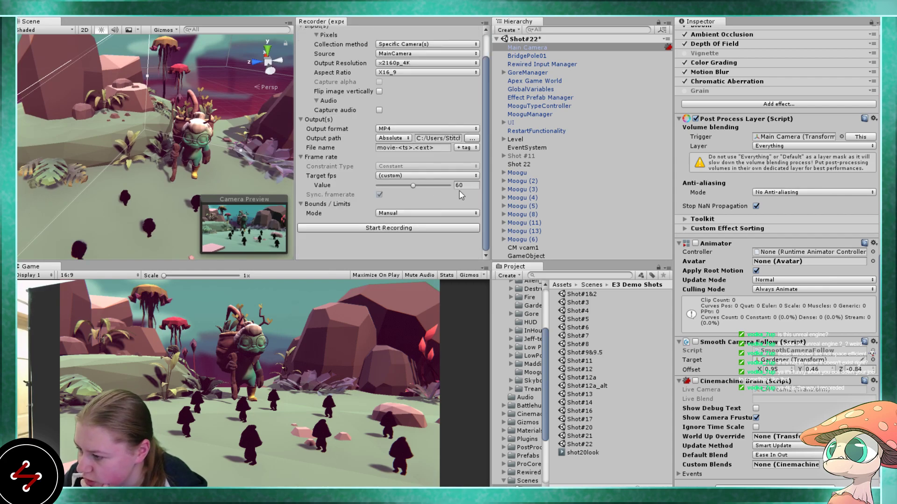
{"action": "scroll", "coordinate": [459, 194], "scroll_direction": "up", "scroll_amount": 3}
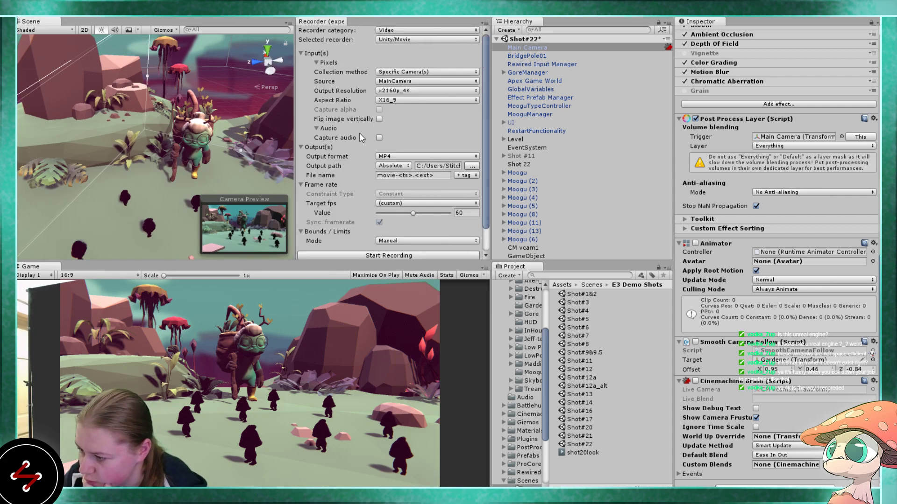
{"action": "scroll", "coordinate": [390, 177], "scroll_direction": "down", "scroll_amount": 3}
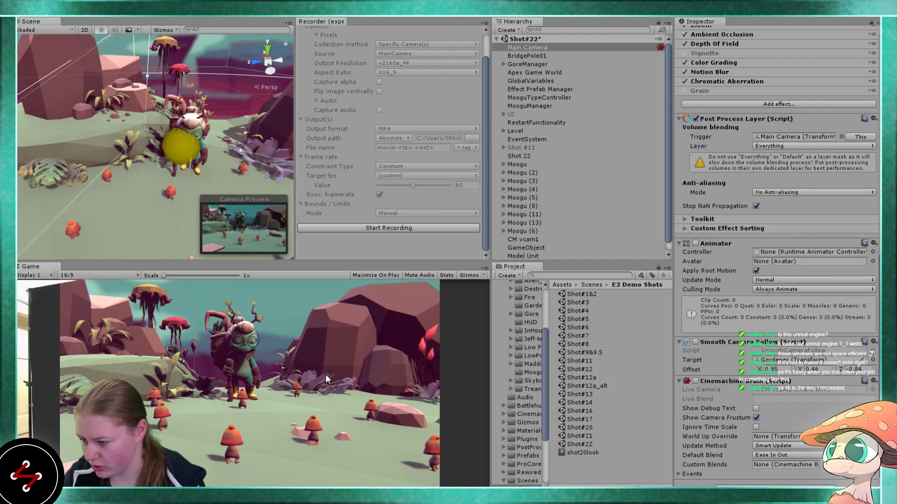
{"action": "left_click", "coordinate": [374, 228]}
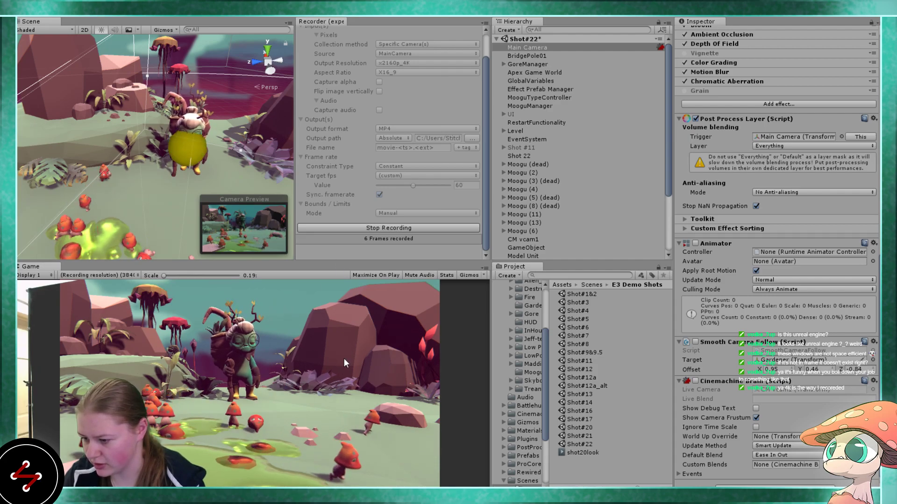
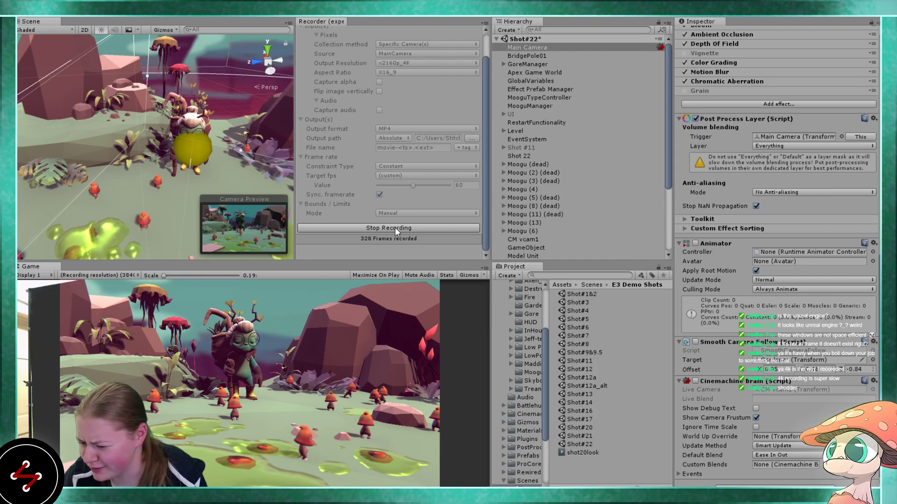
{"action": "left_click", "coordinate": [394, 227]}
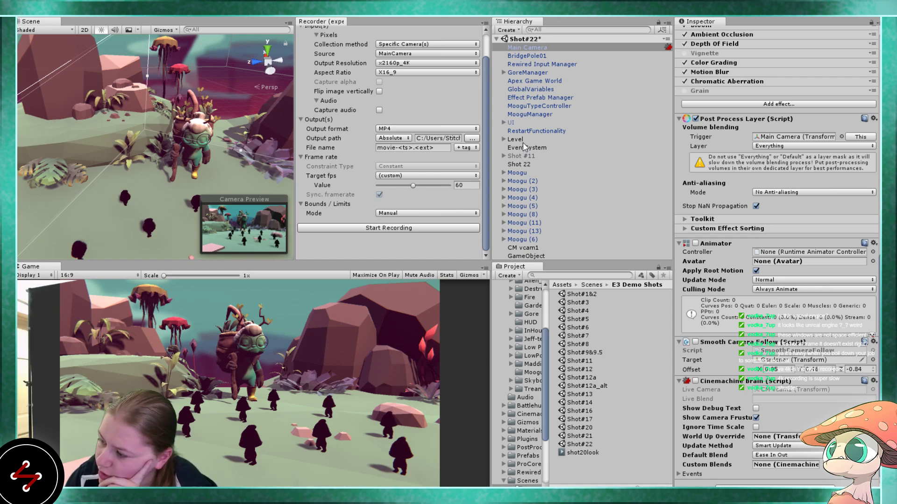
{"action": "scroll", "coordinate": [692, 330], "scroll_direction": "down", "scroll_amount": 1}
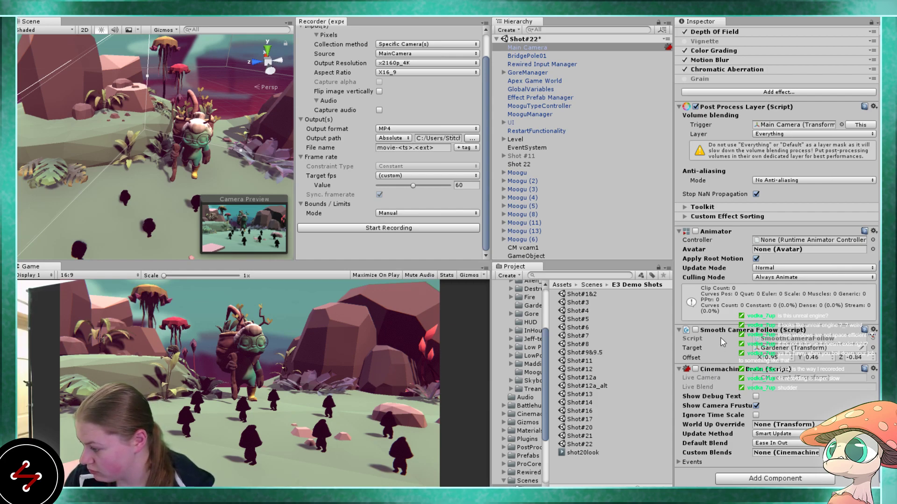
{"action": "scroll", "coordinate": [733, 327], "scroll_direction": "up", "scroll_amount": 3}
{"action": "scroll", "coordinate": [733, 369], "scroll_direction": "down", "scroll_amount": 3}
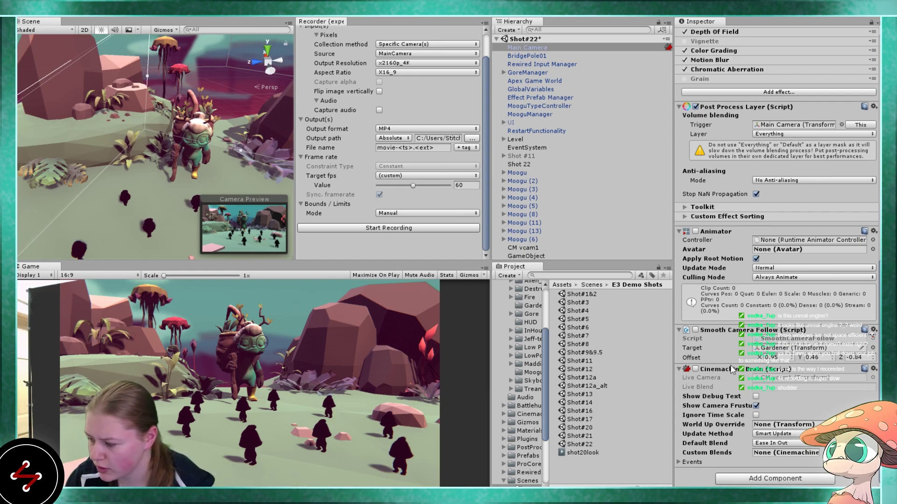
{"action": "scroll", "coordinate": [724, 379], "scroll_direction": "up", "scroll_amount": 2}
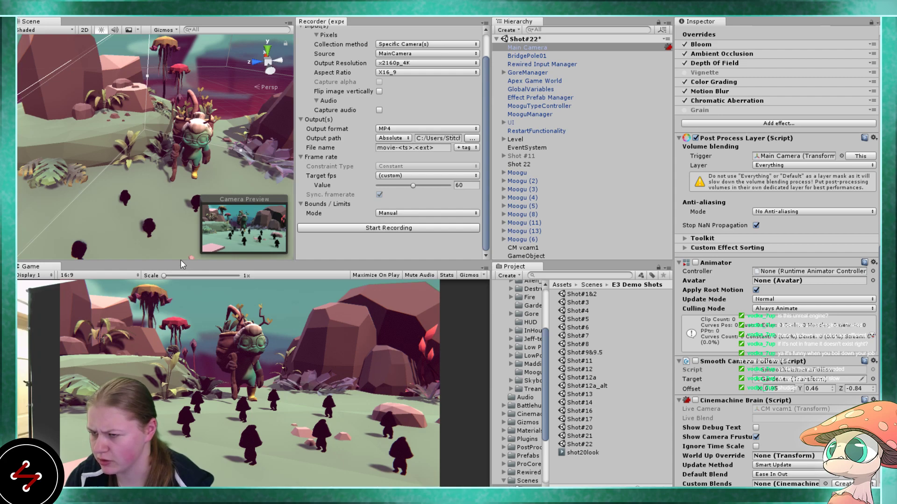
- Dock the Timeline window with the Game view and create a Timeline asset named Shot22 for the Shot 22 object
{"action": "left_click", "coordinate": [169, 267]}
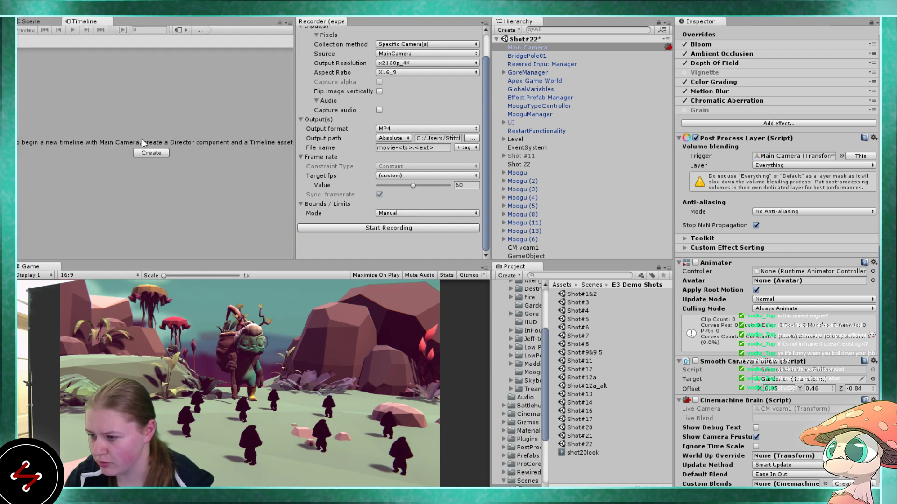
{"action": "left_click_drag", "start_coordinate": [82, 21], "coordinate": [99, 273]}
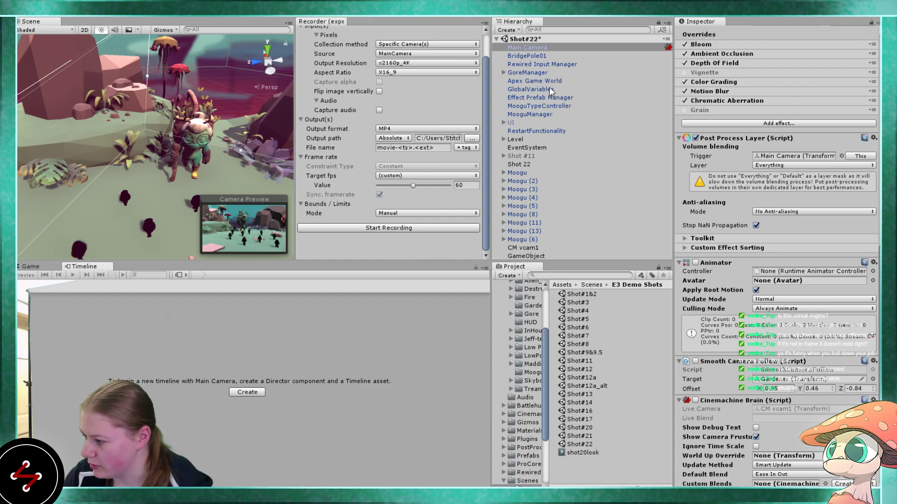
{"action": "left_click", "coordinate": [520, 165]}
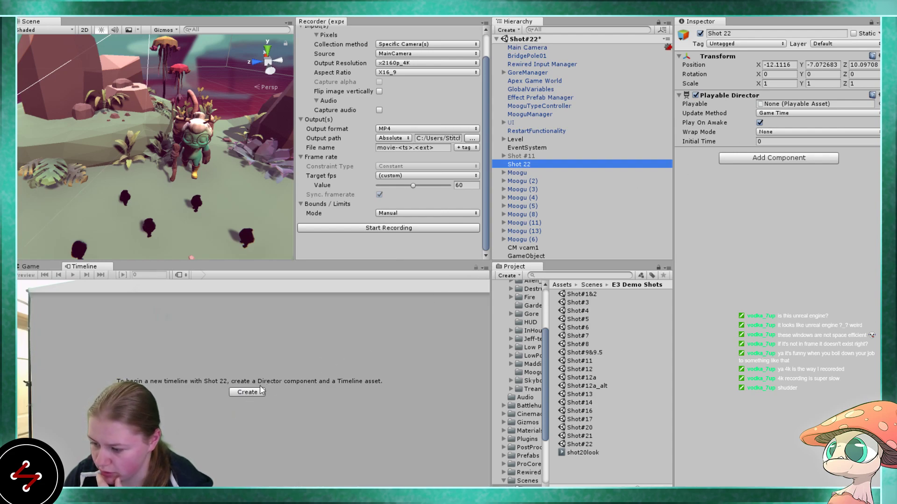
{"action": "left_click", "coordinate": [250, 391]}
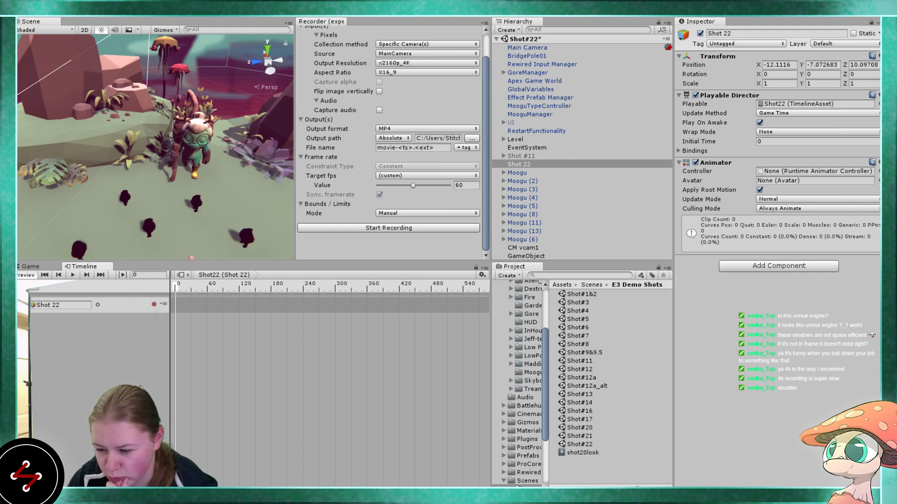
- Add a Playable Track to the Shot22 timeline
{"action": "right_click", "coordinate": [150, 329]}
{"action": "left_click", "coordinate": [162, 398]}
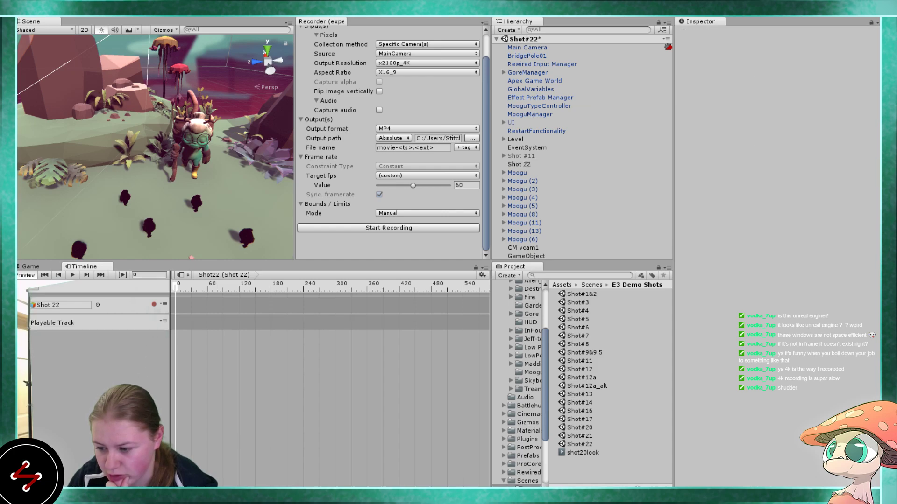
- Delete the Playable Track from the Shot22 timeline and select the remaining Animation Track
{"action": "left_click", "coordinate": [102, 320]}
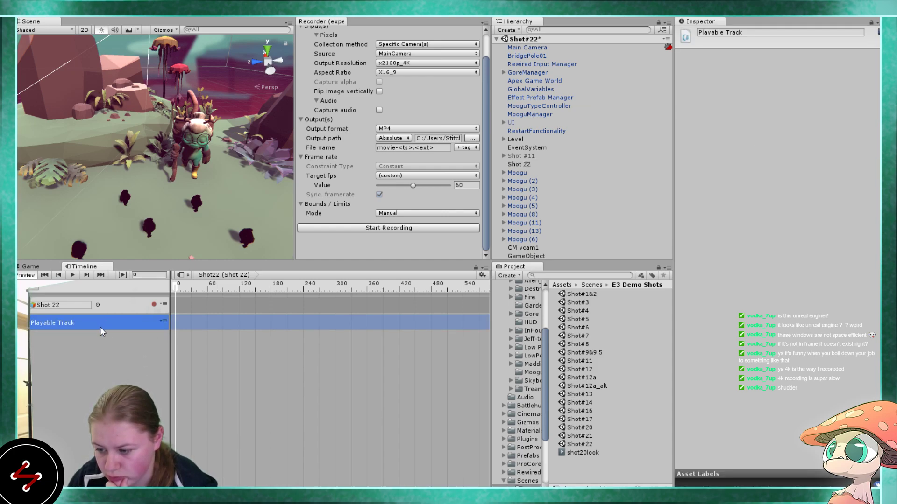
{"action": "key", "text": "Delete"}
{"action": "left_click", "coordinate": [111, 306]}
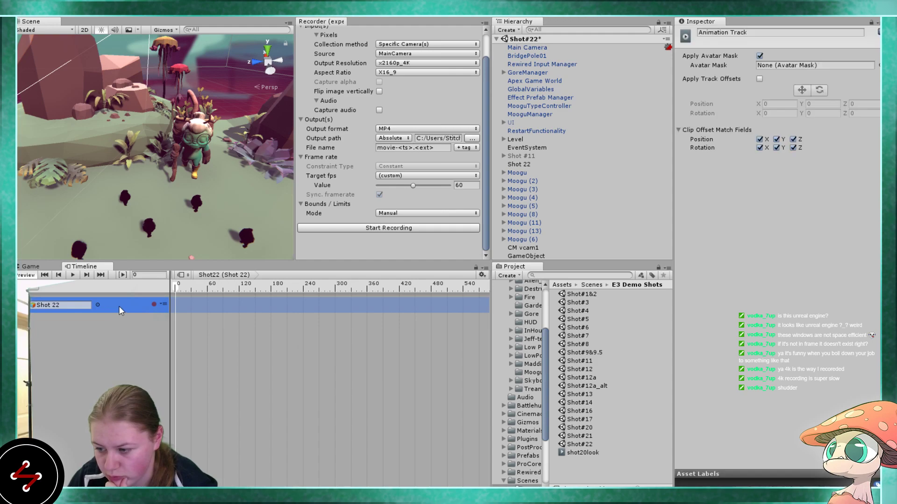
{"action": "left_click", "coordinate": [524, 49]}
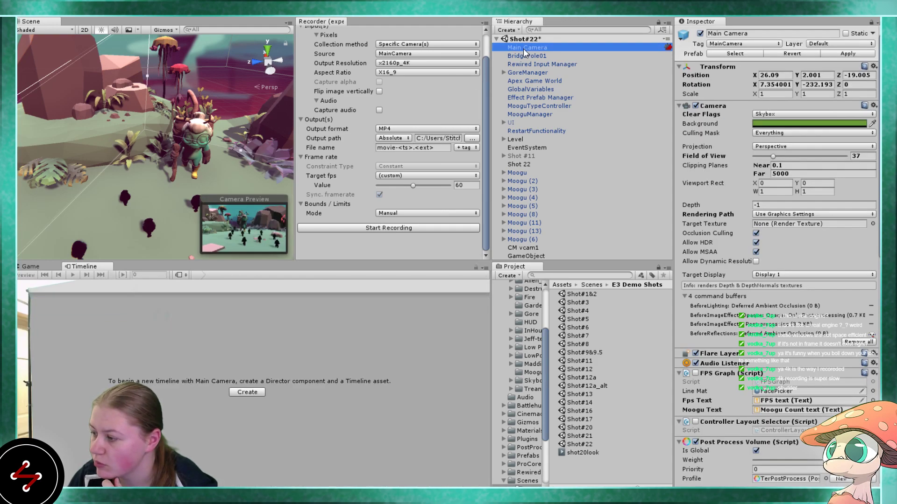
{"action": "left_click", "coordinate": [240, 389]}
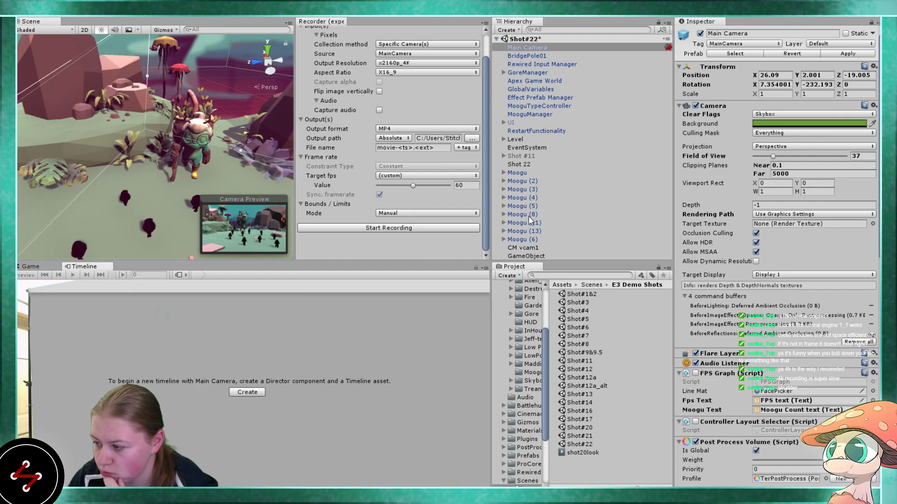
{"action": "left_click", "coordinate": [537, 164]}
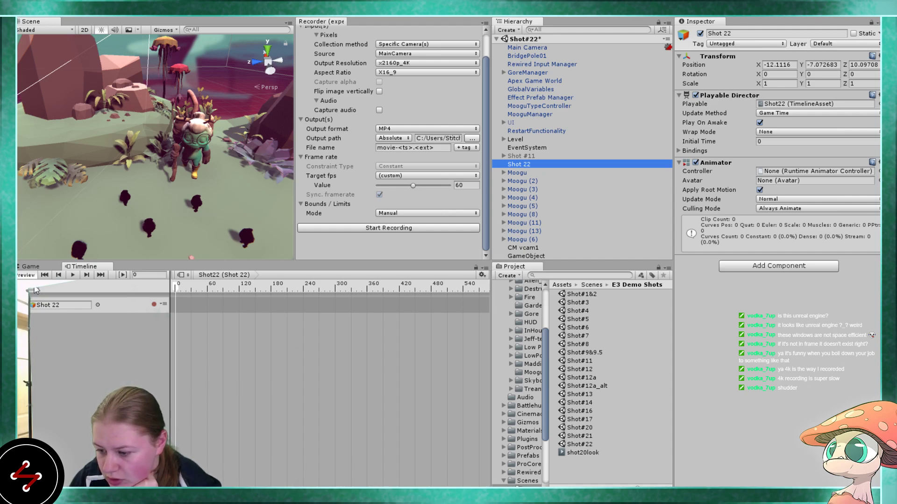
- Try adding a Track Group and a Playable Track to the Shot22 timeline, deleting each again
{"action": "left_click", "coordinate": [55, 290]}
{"action": "left_click", "coordinate": [95, 321]}
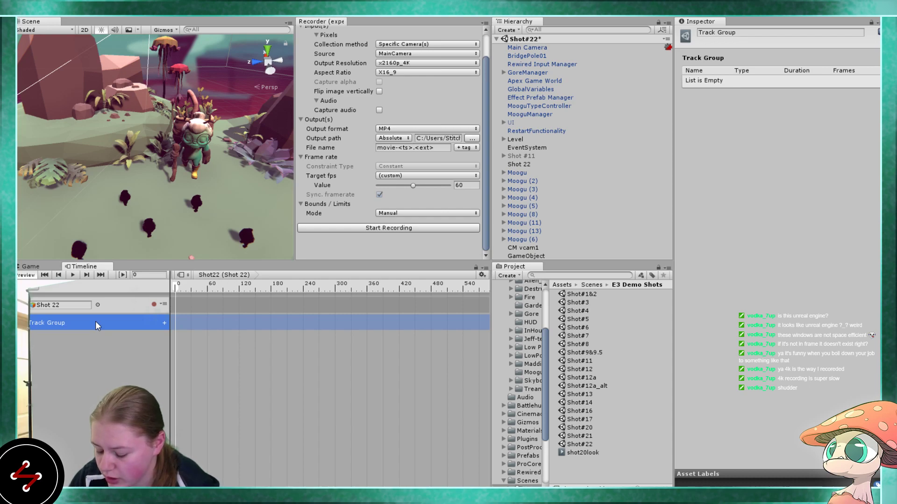
{"action": "key", "text": "Delete"}
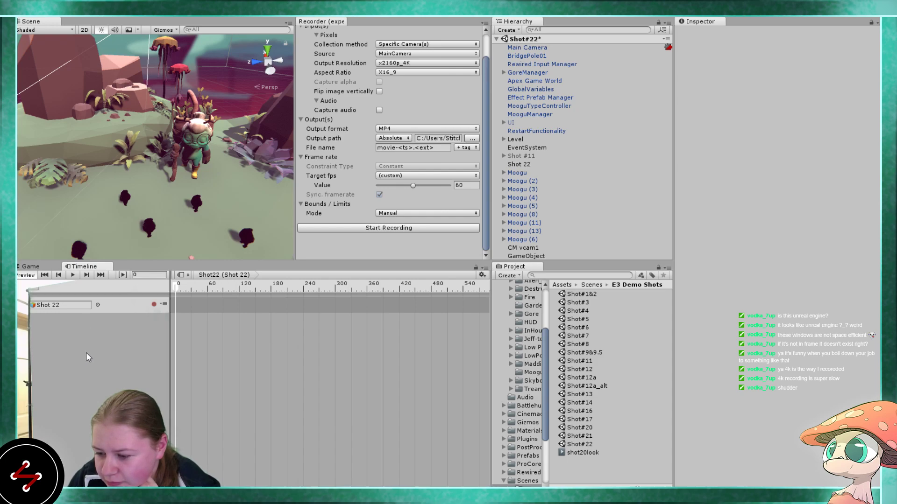
{"action": "left_click", "coordinate": [94, 322]}
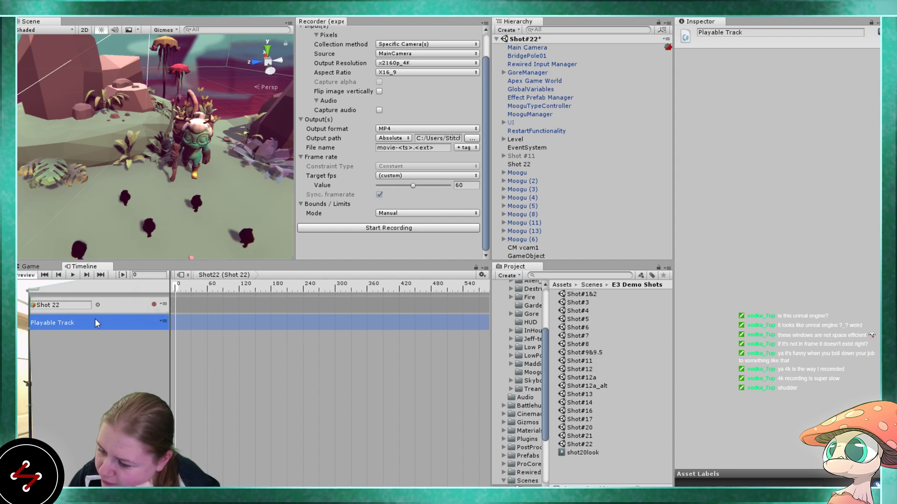
{"action": "key", "text": "Delete"}
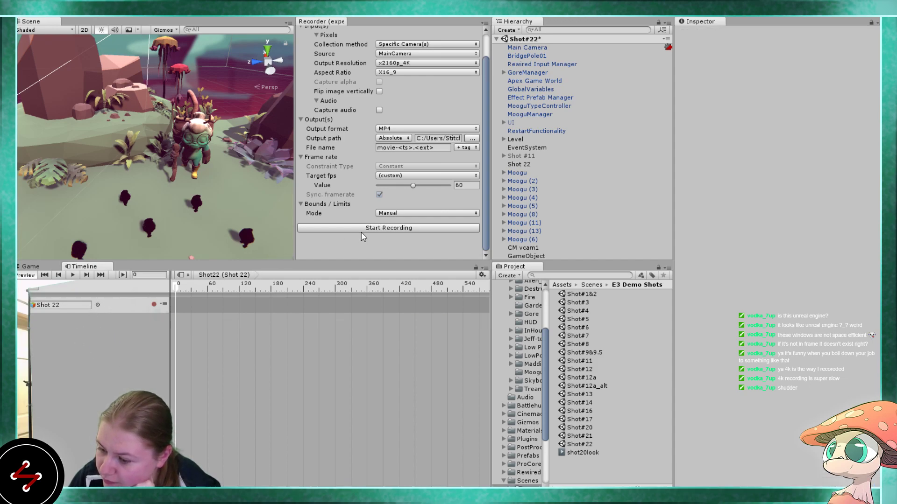
- Bind the Main Camera to the Shot22 timeline's Animation Track in place of Shot 22
{"action": "key", "text": "ctrl+z"}
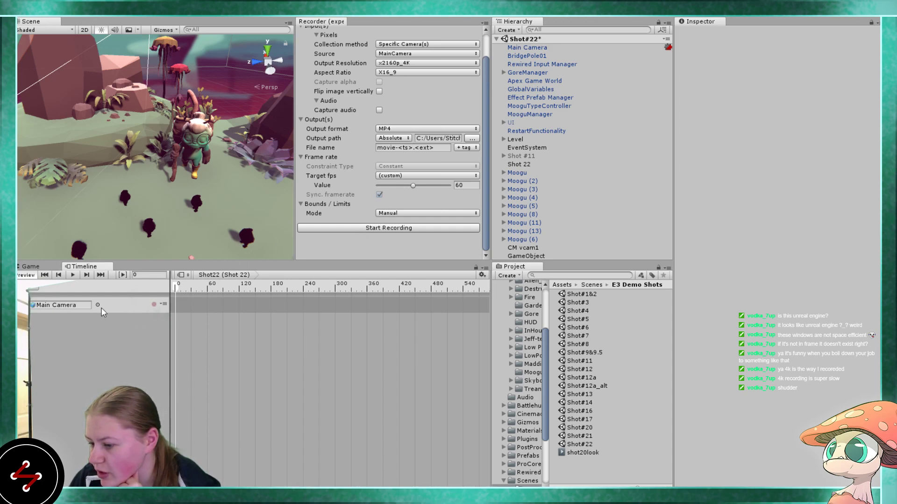
{"action": "left_click", "coordinate": [34, 308]}
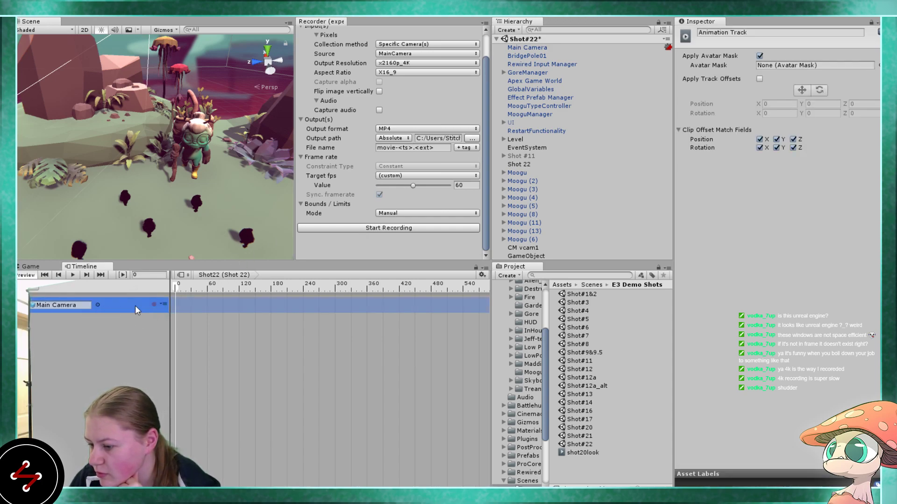
- Examine the Main Camera's components, especially its Animator, against its track in the Shot22 timeline
{"action": "scroll", "coordinate": [420, 186], "scroll_direction": "up", "scroll_amount": 3}
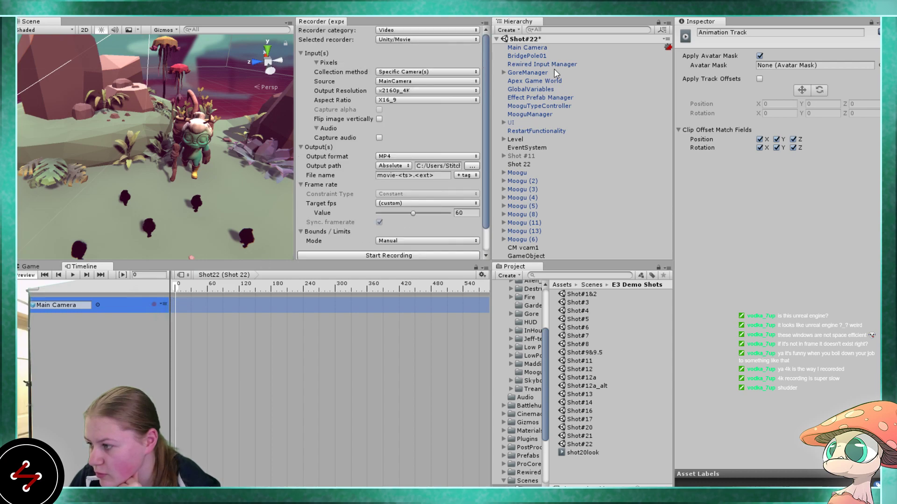
{"action": "left_click", "coordinate": [537, 47]}
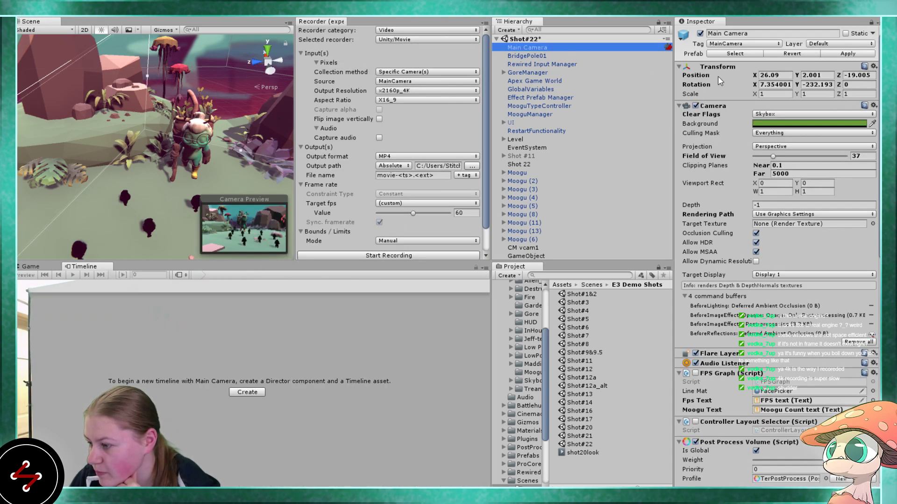
{"action": "left_click", "coordinate": [523, 166]}
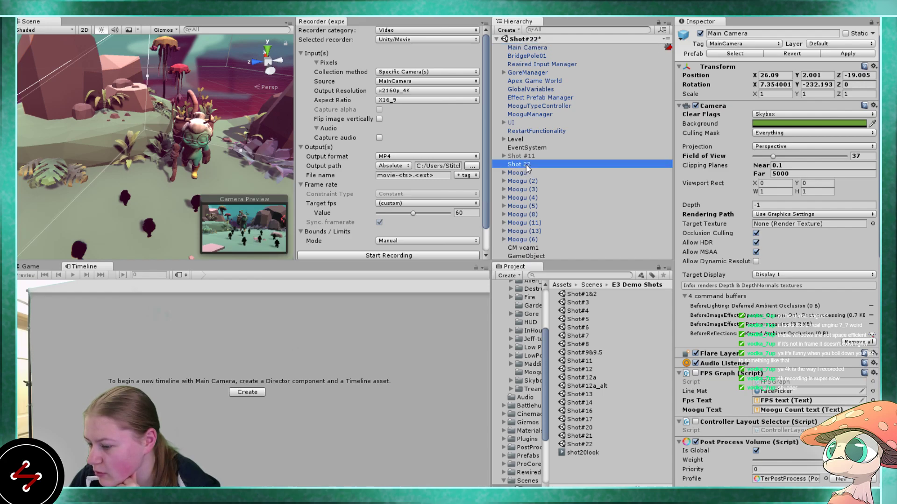
{"action": "left_click", "coordinate": [163, 305]}
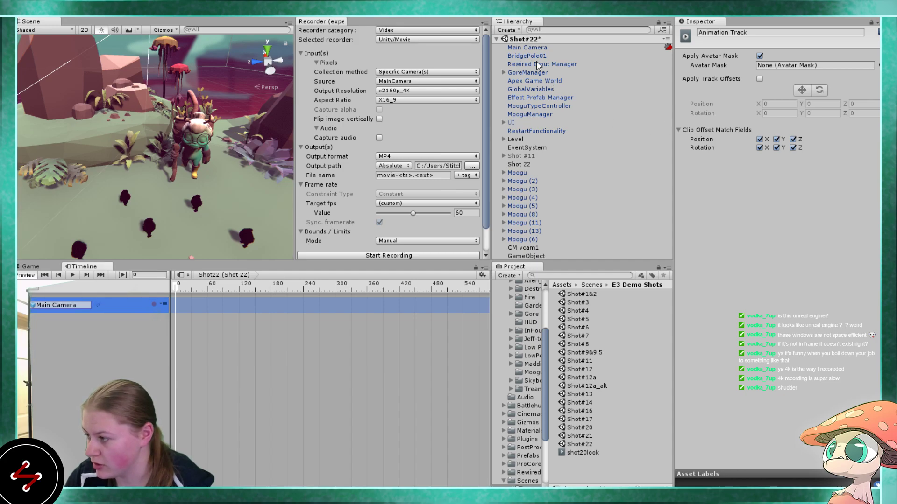
{"action": "left_click", "coordinate": [533, 47]}
{"action": "scroll", "coordinate": [687, 293], "scroll_direction": "down", "scroll_amount": 10}
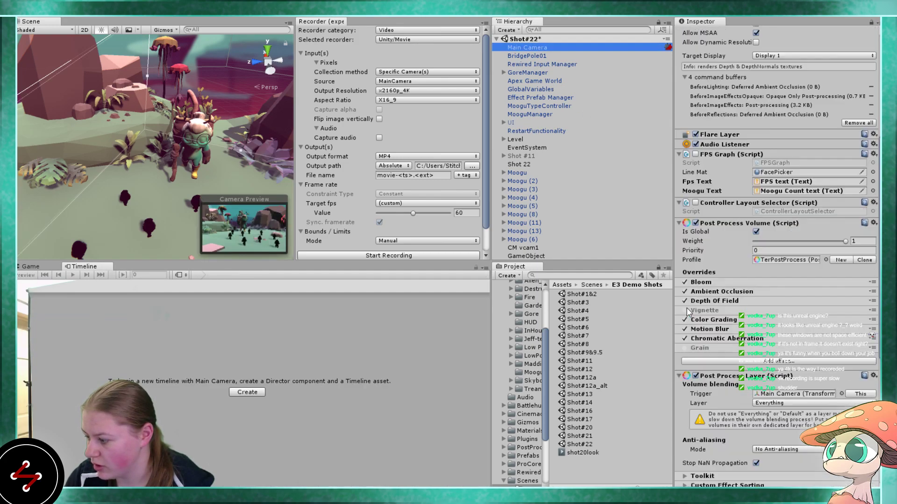
{"action": "scroll", "coordinate": [688, 312], "scroll_direction": "down", "scroll_amount": 3}
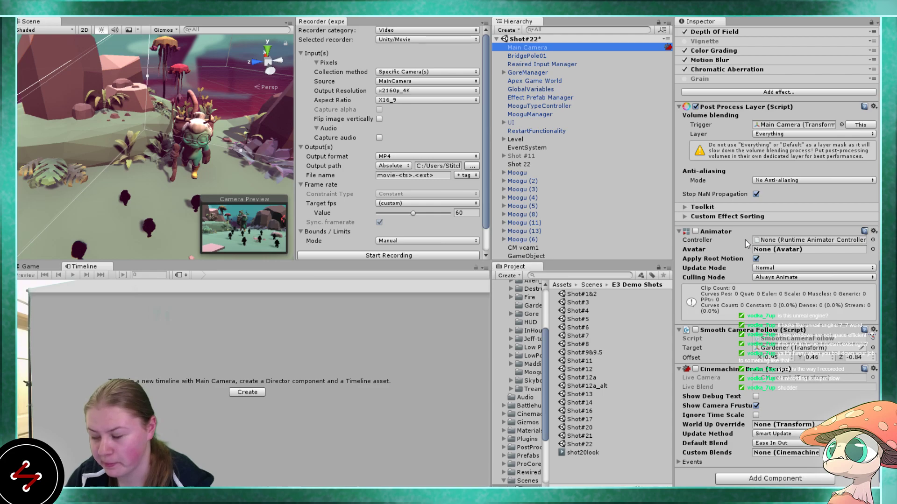
{"action": "left_click", "coordinate": [525, 164]}
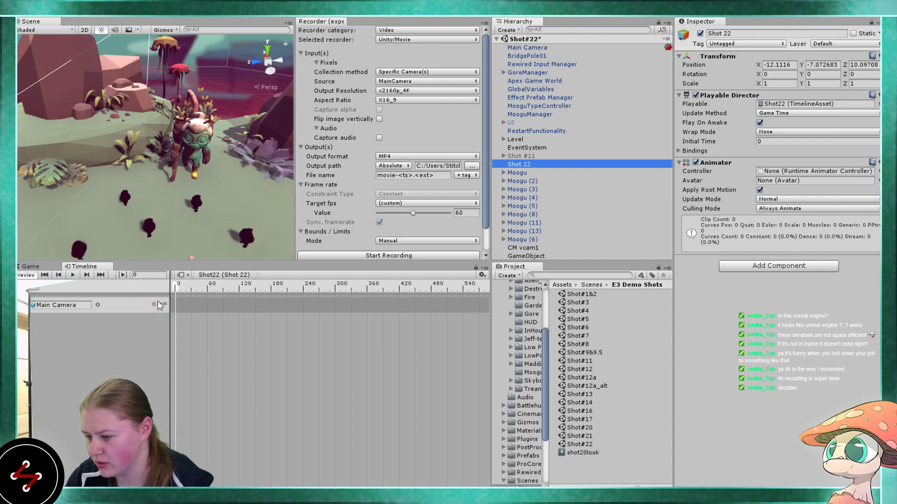
{"action": "left_click", "coordinate": [152, 305]}
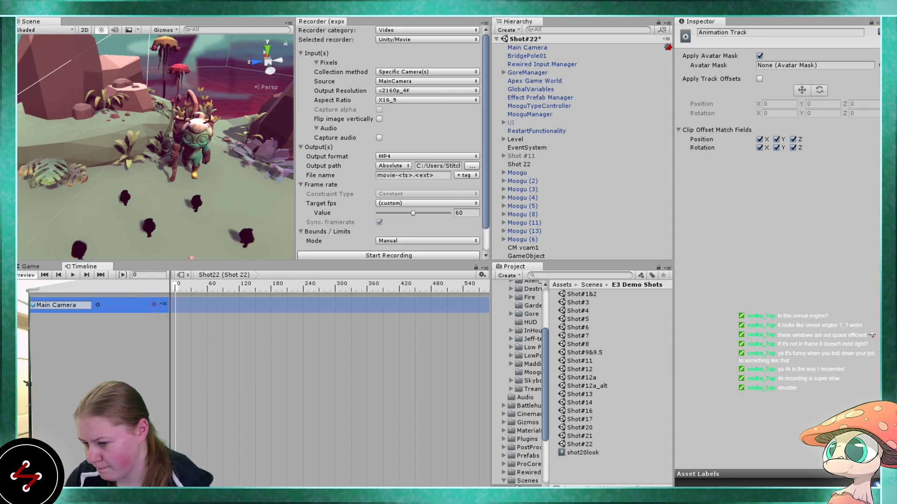
- Enable the Animator component on the Main Camera
{"action": "left_click", "coordinate": [525, 47]}
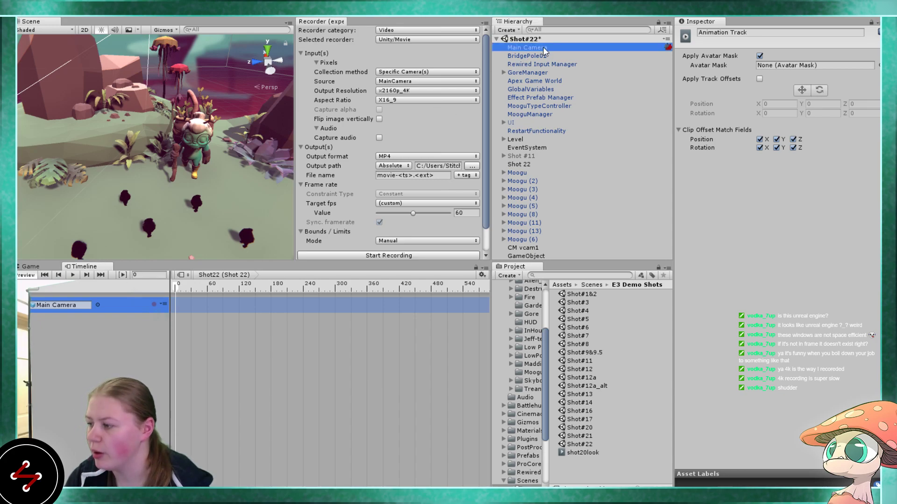
{"action": "scroll", "coordinate": [741, 337], "scroll_direction": "down", "scroll_amount": 10}
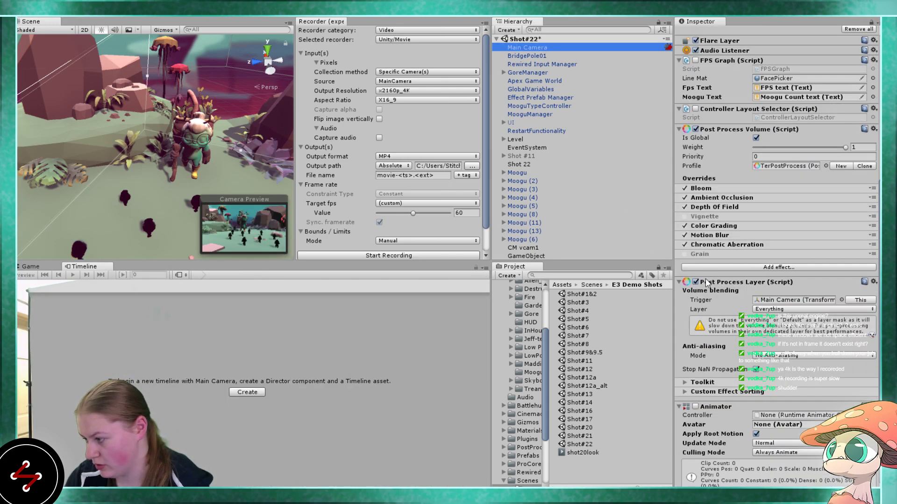
{"action": "scroll", "coordinate": [705, 274], "scroll_direction": "down", "scroll_amount": 5}
{"action": "left_click", "coordinate": [695, 282]}
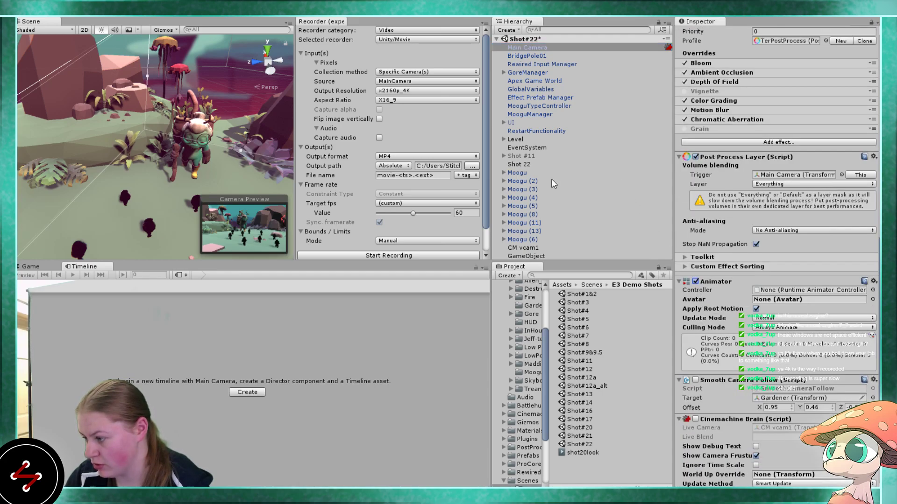
- Reopen the Shot22 timeline and start keyframe recording on the Main Camera's track
{"action": "left_click", "coordinate": [515, 164]}
{"action": "left_click", "coordinate": [129, 307]}
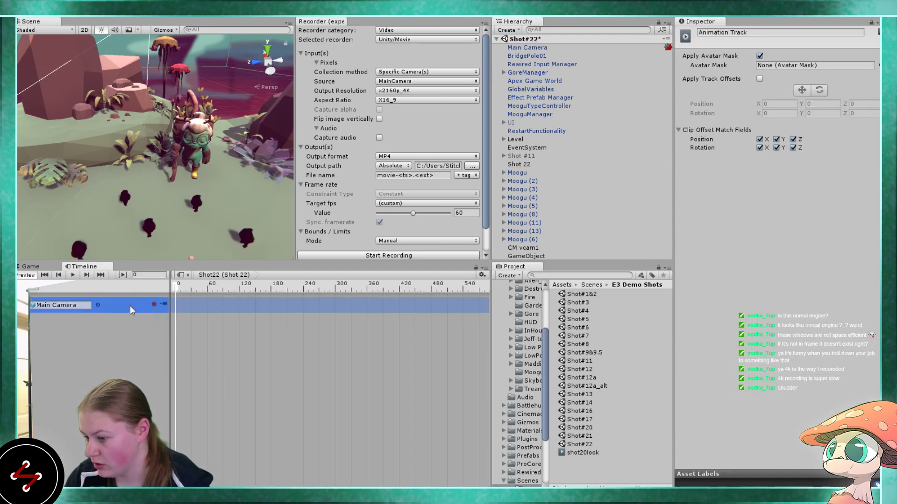
{"action": "left_click", "coordinate": [154, 304]}
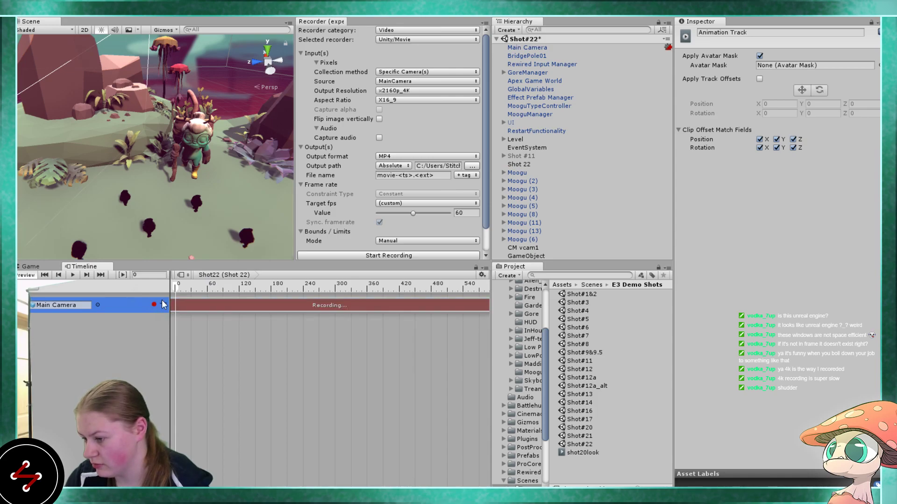
- Key the Main Camera at frame 0 with a Y position of 1.955 and a Y rotation of about -229.758
{"action": "left_click", "coordinate": [527, 47]}
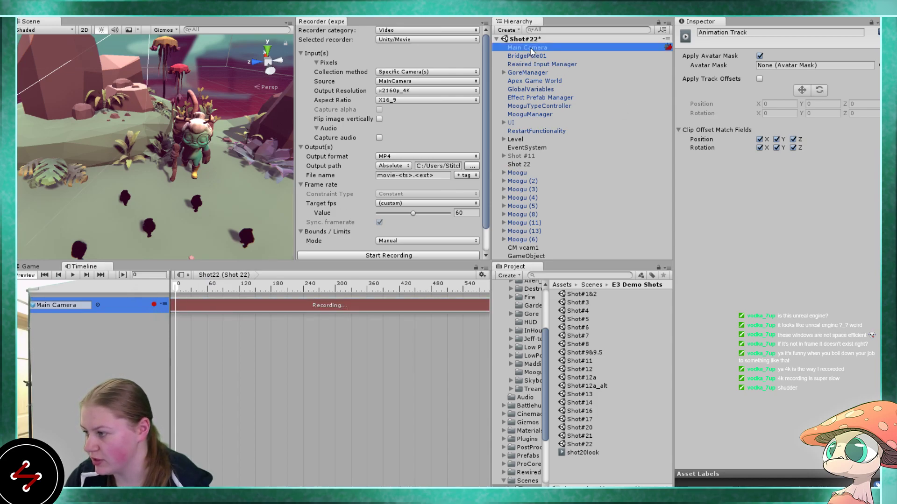
{"action": "scroll", "coordinate": [715, 355], "scroll_direction": "down", "scroll_amount": 10}
{"action": "scroll", "coordinate": [714, 355], "scroll_direction": "down", "scroll_amount": 3}
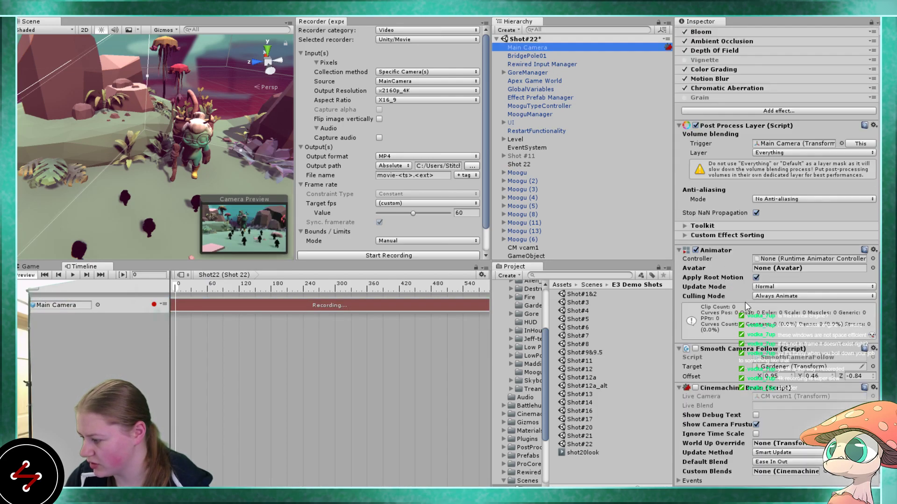
{"action": "scroll", "coordinate": [746, 290], "scroll_direction": "down", "scroll_amount": 3}
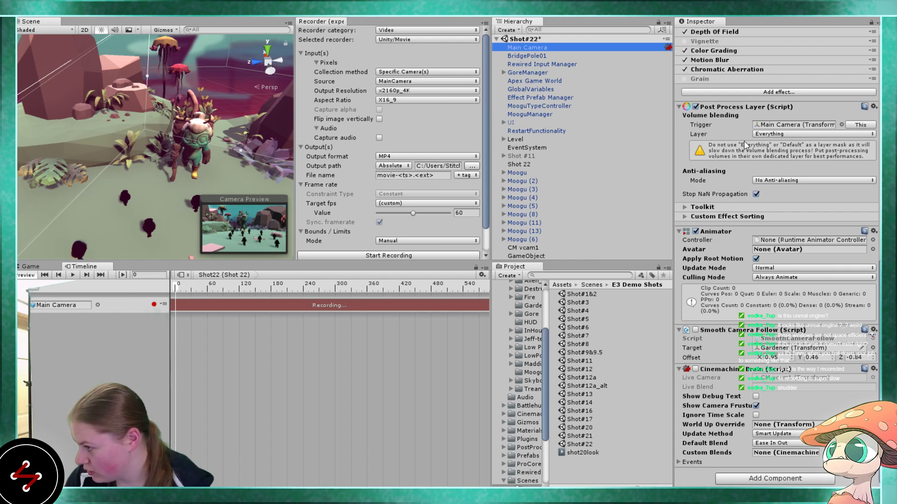
{"action": "scroll", "coordinate": [747, 146], "scroll_direction": "up", "scroll_amount": 8}
{"action": "scroll", "coordinate": [747, 146], "scroll_direction": "up", "scroll_amount": 5}
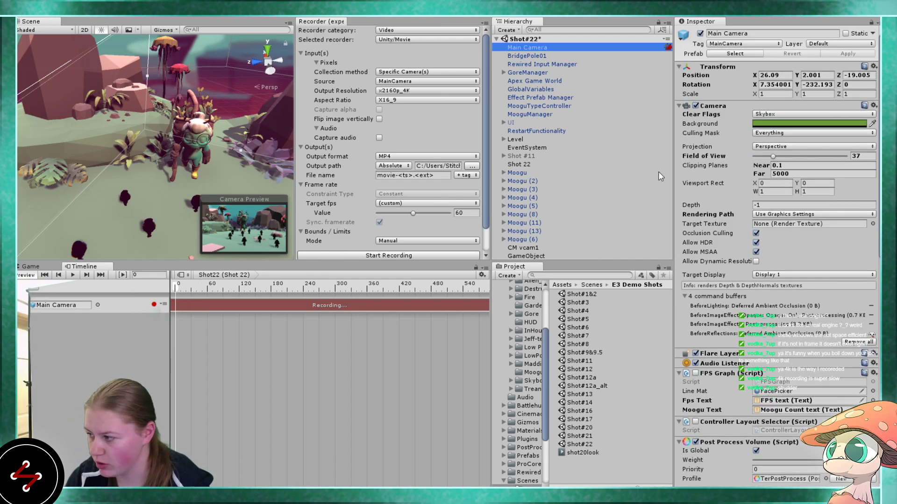
{"action": "left_click_drag", "start_coordinate": [273, 162], "coordinate": [174, 203], "text": "alt"}
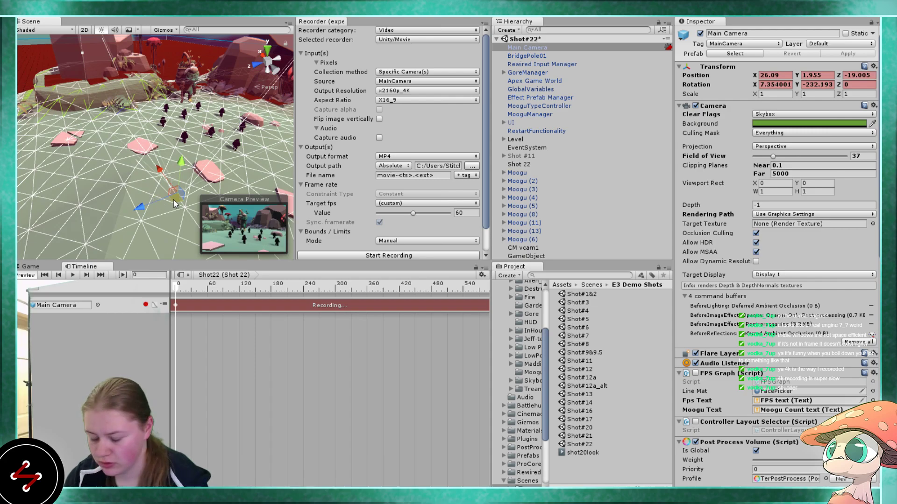
{"action": "key", "text": "e"}
{"action": "left_click_drag", "start_coordinate": [169, 227], "coordinate": [166, 226]}
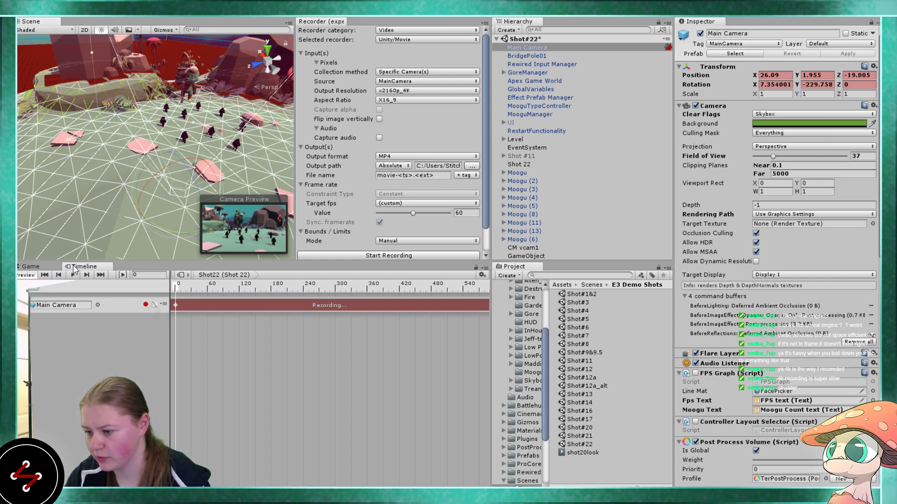
- Dock the Timeline window beneath the Game view and widen the Scene view
{"action": "left_click_drag", "start_coordinate": [76, 267], "coordinate": [175, 405]}
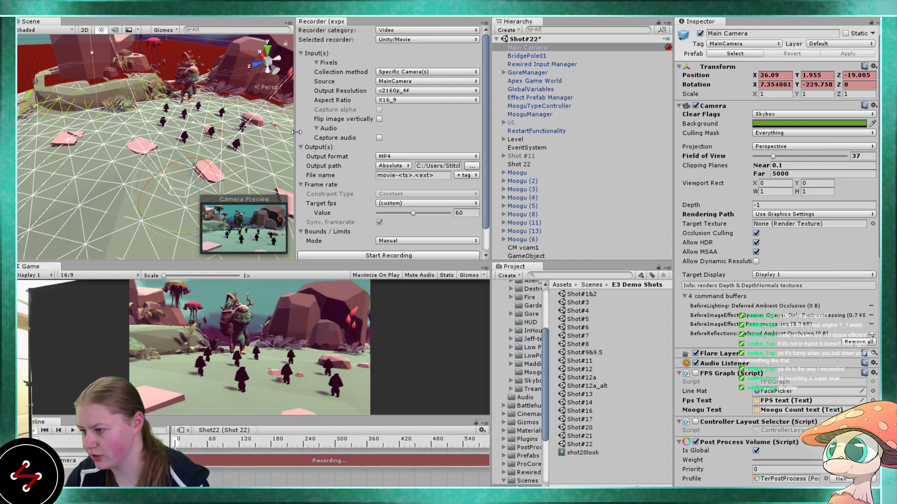
{"action": "left_click_drag", "start_coordinate": [296, 112], "coordinate": [361, 112]}
- Reframe the recording Main Camera at frame 0 to X 27.383, Z -18.781 and a Y rotation of about -178.087
{"action": "middle_click_drag", "start_coordinate": [268, 142], "coordinate": [262, 128]}
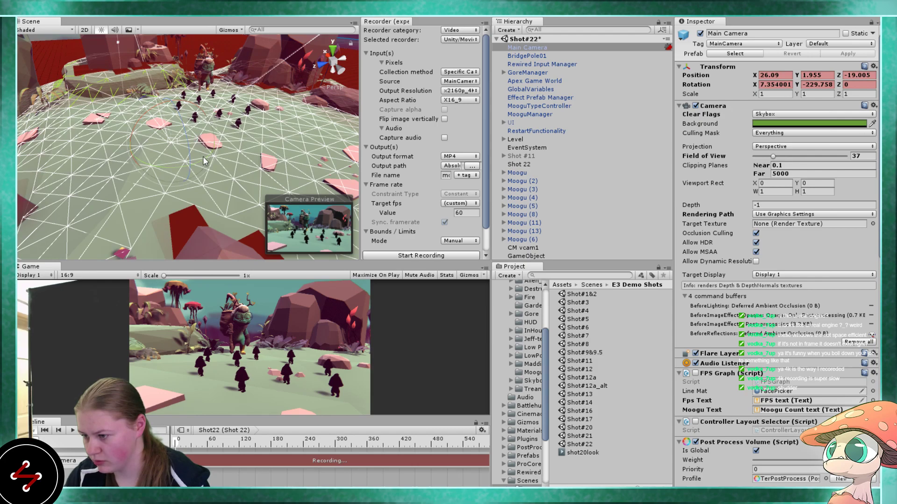
{"action": "left_click_drag", "start_coordinate": [203, 159], "coordinate": [135, 130]}
{"action": "key", "text": "w"}
{"action": "key", "text": "e"}
{"action": "scroll", "coordinate": [135, 127], "scroll_direction": "up", "scroll_amount": 3}
{"action": "middle_click_drag", "start_coordinate": [135, 127], "coordinate": [157, 142]}
{"action": "key", "text": "w"}
{"action": "mouse_move", "coordinate": [158, 131]}
{"action": "left_mouse_down"}
{"action": "mouse_move", "coordinate": [119, 143]}
{"action": "mouse_move", "coordinate": [161, 132]}
{"action": "mouse_move", "coordinate": [154, 135]}
{"action": "left_mouse_up"}
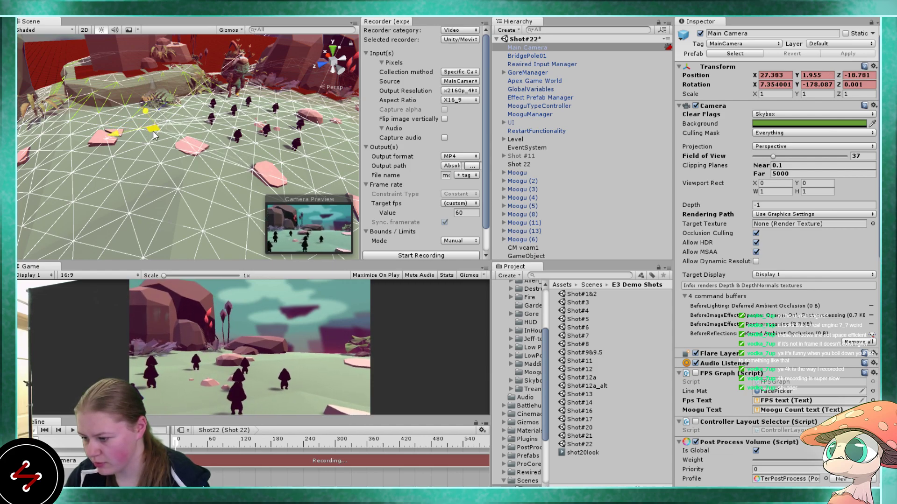
- Move the Jungle_ThinFern_D (1) plant into the camera's view at about X 1.1, Z -26.8
{"action": "scroll", "coordinate": [154, 133], "scroll_direction": "down", "scroll_amount": 5}
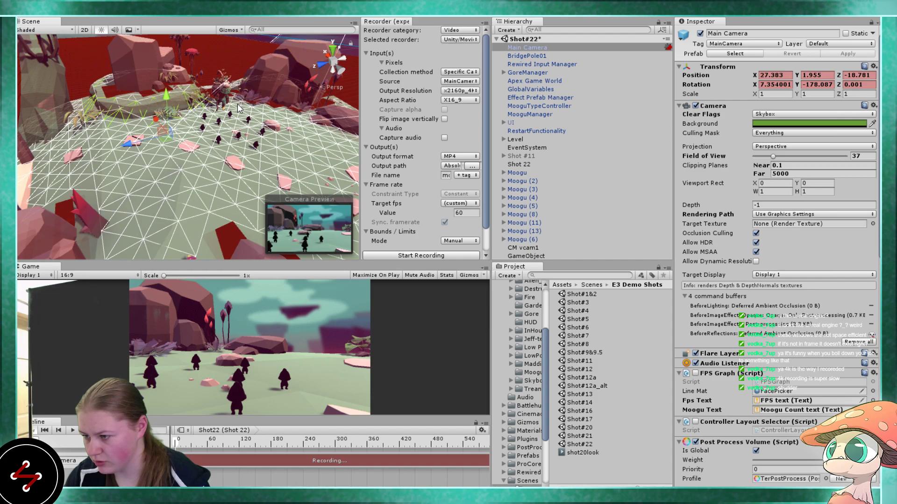
{"action": "middle_click_drag", "start_coordinate": [224, 95], "coordinate": [195, 147]}
{"action": "scroll", "coordinate": [172, 187], "scroll_direction": "down", "scroll_amount": 4}
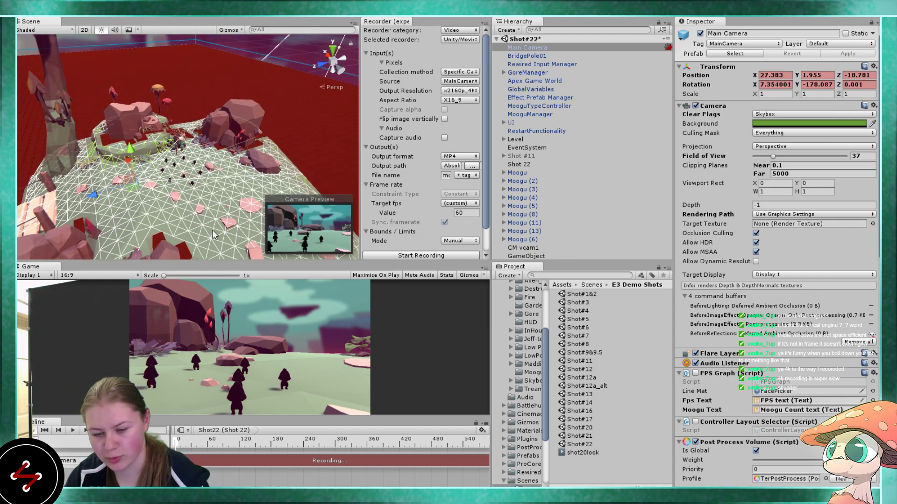
{"action": "middle_click_drag", "start_coordinate": [140, 122], "coordinate": [155, 136]}
{"action": "scroll", "coordinate": [186, 119], "scroll_direction": "up", "scroll_amount": 3}
{"action": "left_click", "coordinate": [44, 224]}
{"action": "scroll", "coordinate": [140, 139], "scroll_direction": "down", "scroll_amount": 2}
{"action": "left_click_drag", "start_coordinate": [42, 136], "coordinate": [213, 155]}
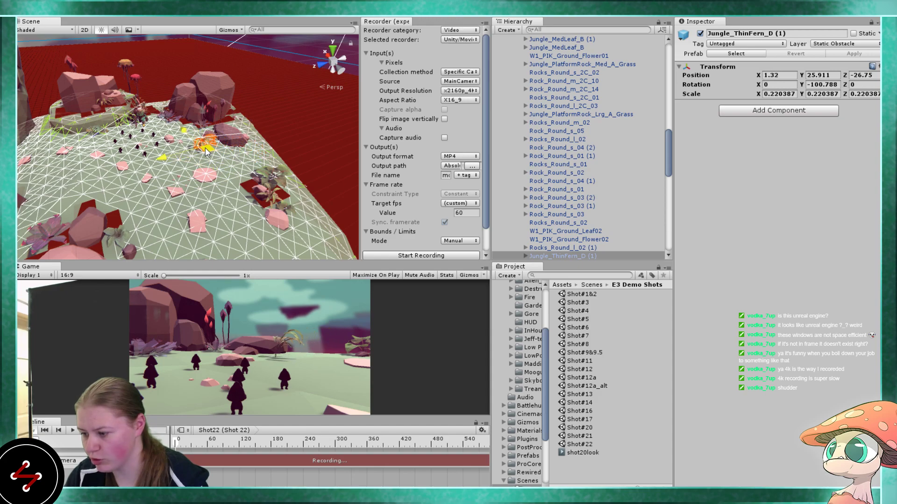
{"action": "scroll", "coordinate": [213, 155], "scroll_direction": "up", "scroll_amount": 5}
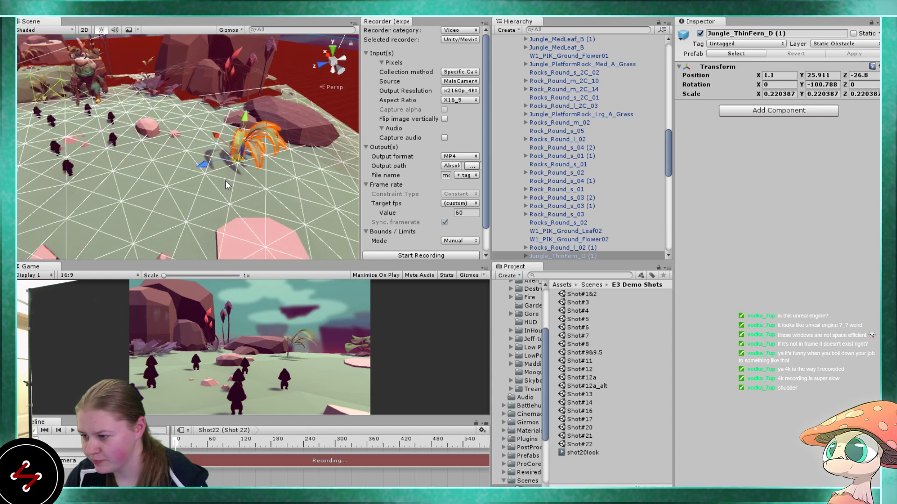
- Rotate the fern to about -17.983 on Y and place it against the rock at about 1.531, 25.738, -27.594
{"action": "key", "text": "e"}
{"action": "left_click_drag", "start_coordinate": [227, 175], "coordinate": [77, 167]}
{"action": "key", "text": "w"}
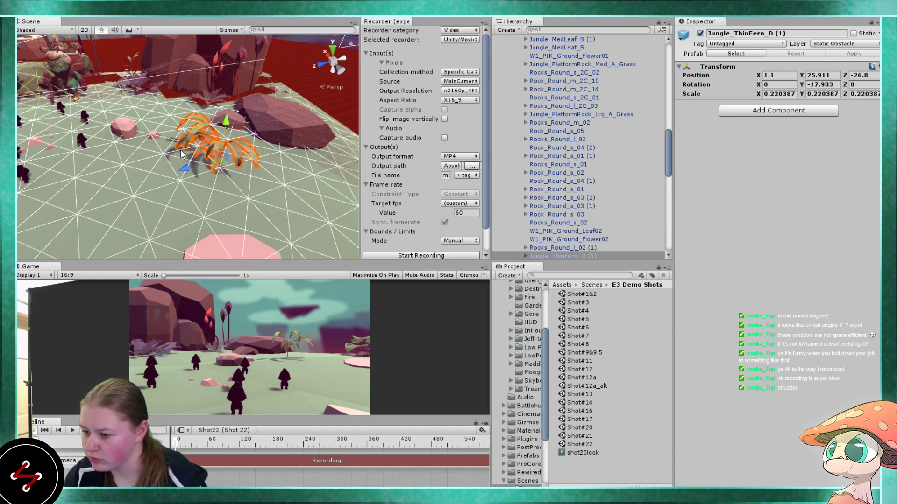
{"action": "left_click_drag", "start_coordinate": [227, 117], "coordinate": [233, 138]}
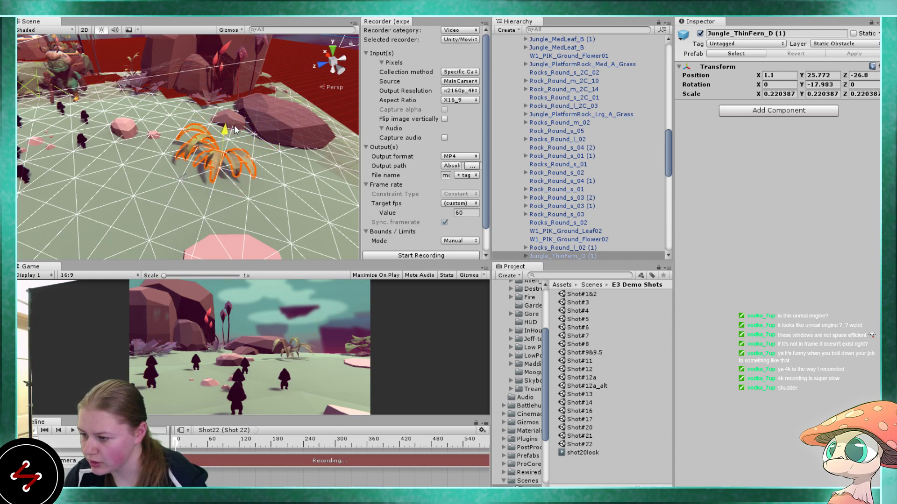
{"action": "left_click_drag", "start_coordinate": [220, 179], "coordinate": [246, 146]}
{"action": "left_click_drag", "start_coordinate": [253, 102], "coordinate": [255, 106]}
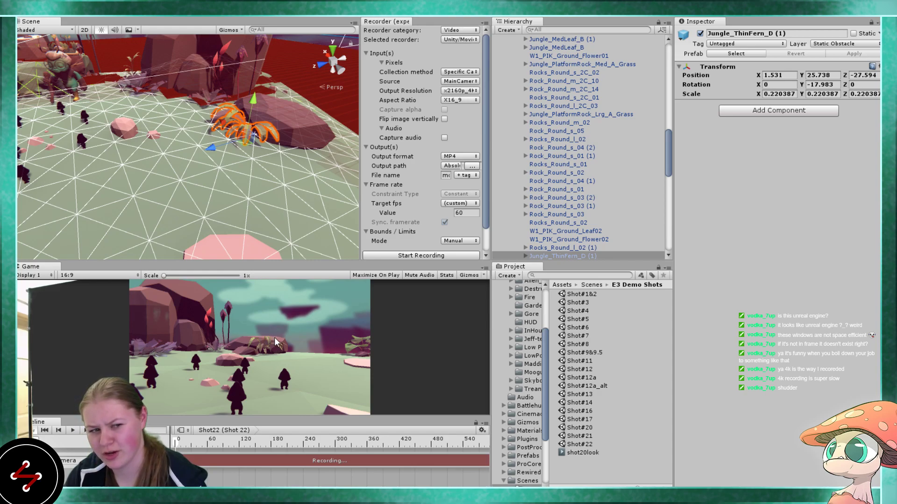
- Scale the fern down to about 0.198 and nudge it to about 1.408, 25.687, -27.651 beside the rock
{"action": "scroll", "coordinate": [275, 164], "scroll_direction": "up", "scroll_amount": 4}
{"action": "left_click_drag", "start_coordinate": [279, 97], "coordinate": [287, 88]}
{"action": "mouse_move", "coordinate": [287, 89]}
{"action": "left_mouse_down"}
{"action": "mouse_move", "coordinate": [287, 80]}
{"action": "mouse_move", "coordinate": [293, 104]}
{"action": "left_mouse_up"}
{"action": "key", "text": "r"}
{"action": "left_click_drag", "start_coordinate": [267, 139], "coordinate": [282, 150]}
{"action": "key", "text": "w"}
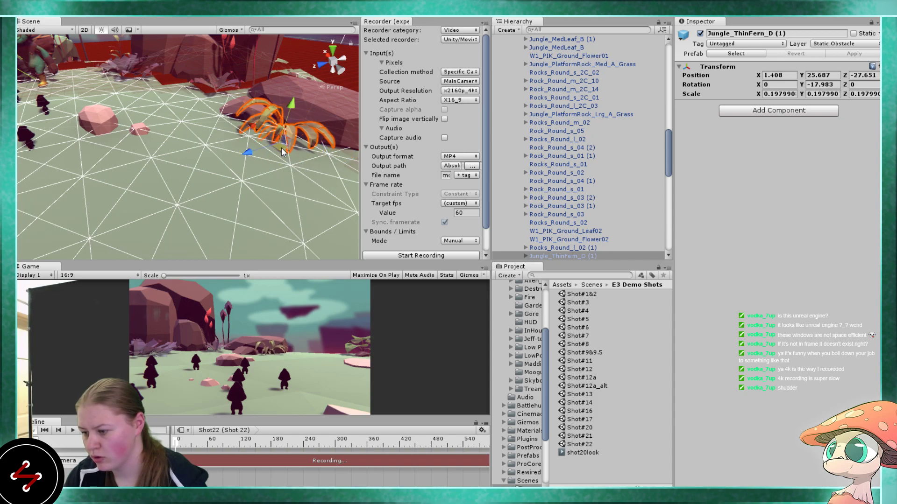
{"action": "scroll", "coordinate": [232, 164], "scroll_direction": "down", "scroll_amount": 2}
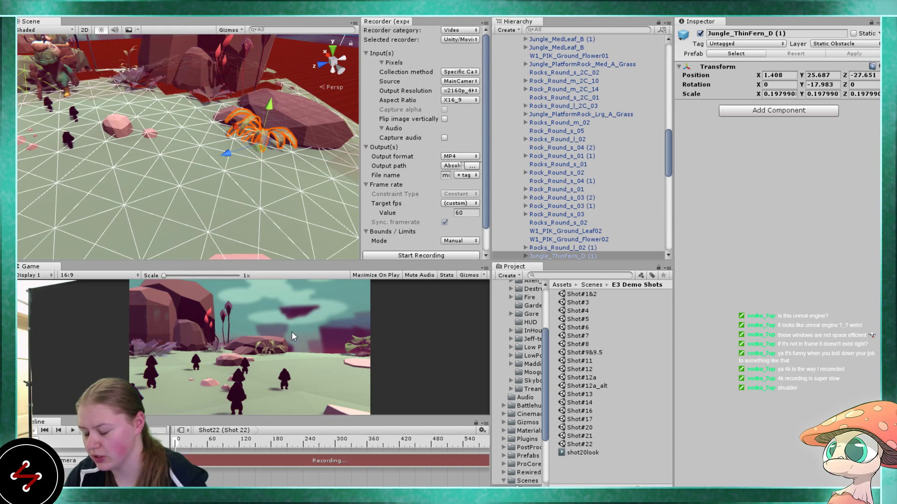
- Duplicate the W1_PIK_MediumMushroom01.5 standing behind the Gardener
{"action": "middle_click_drag", "start_coordinate": [178, 151], "coordinate": [242, 187]}
{"action": "scroll", "coordinate": [242, 186], "scroll_direction": "up", "scroll_amount": 3}
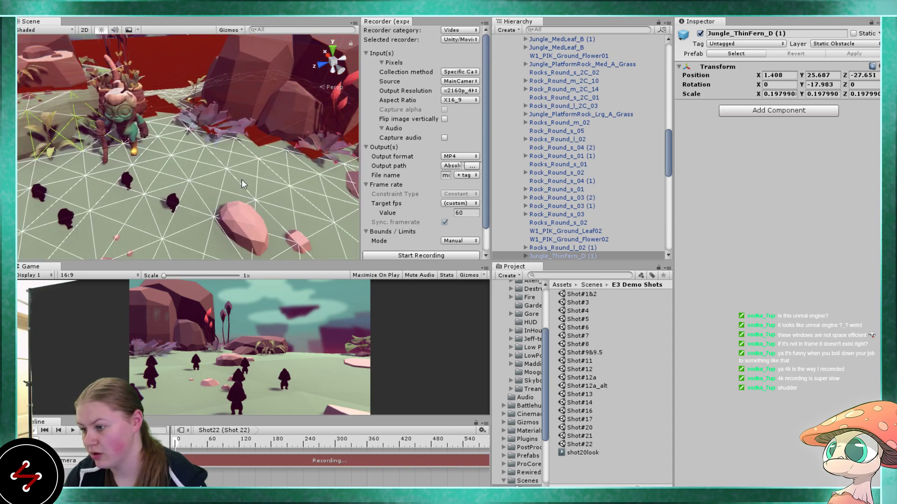
{"action": "scroll", "coordinate": [216, 108], "scroll_direction": "up", "scroll_amount": 2}
{"action": "left_click", "coordinate": [215, 104]}
{"action": "left_click_drag", "start_coordinate": [217, 108], "coordinate": [215, 113]}
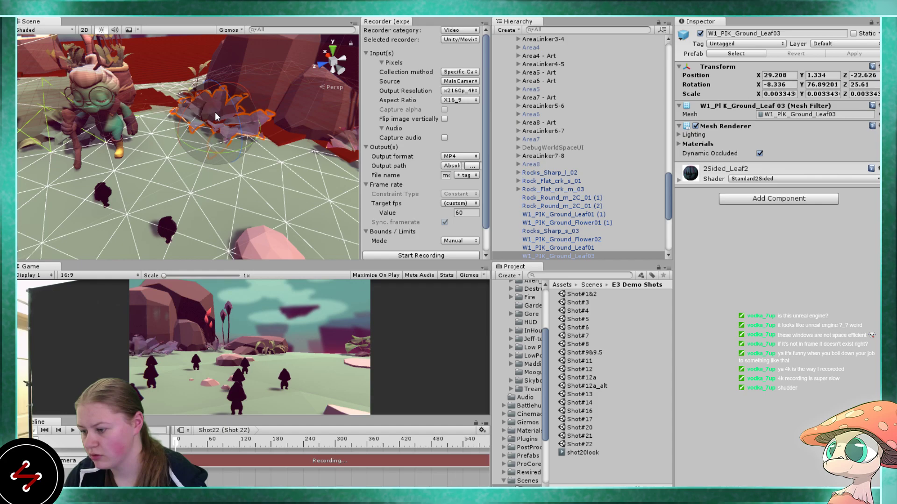
{"action": "scroll", "coordinate": [215, 113], "scroll_direction": "down", "scroll_amount": 6}
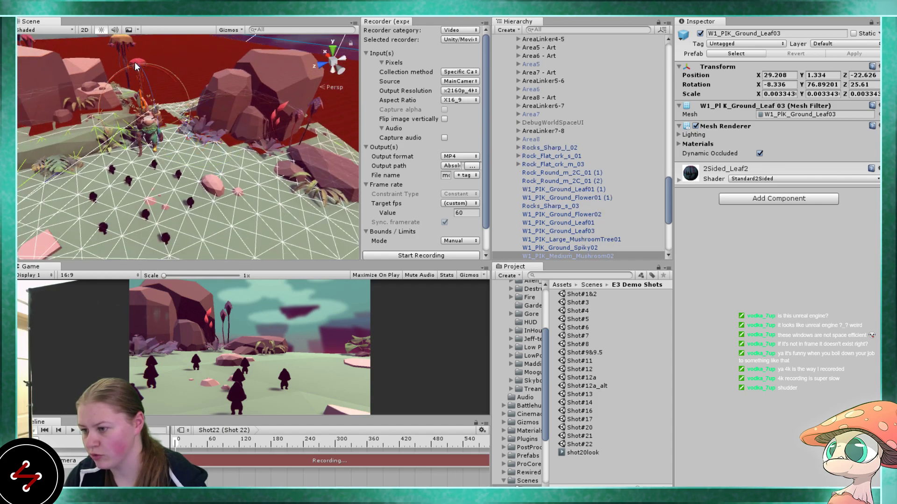
{"action": "left_click", "coordinate": [118, 40]}
{"action": "scroll", "coordinate": [135, 79], "scroll_direction": "down", "scroll_amount": 4}
{"action": "middle_click_drag", "start_coordinate": [147, 104], "coordinate": [161, 116]}
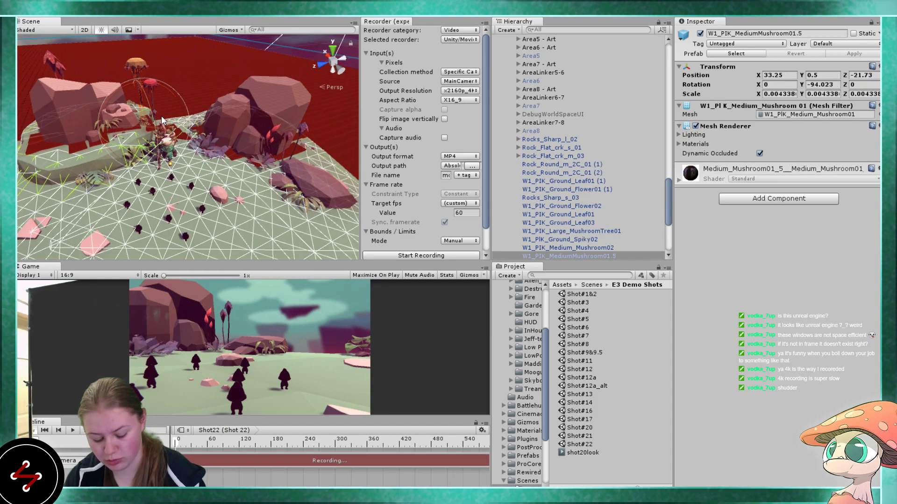
{"action": "key", "text": "ctrl+d"}
{"action": "scroll", "coordinate": [177, 159], "scroll_direction": "down", "scroll_amount": 3}
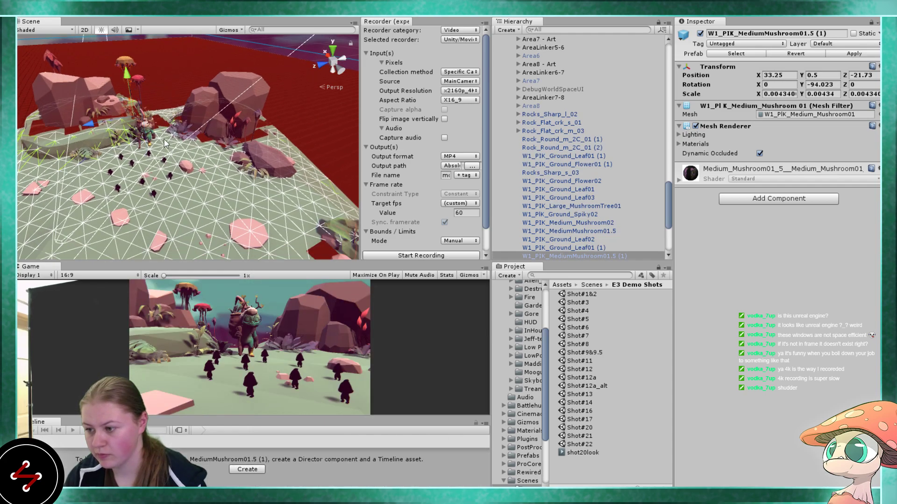
- Try placing the mushroom copy beyond the ground's edge at about X 25.09, Z -25.09
{"action": "scroll", "coordinate": [514, 159], "scroll_direction": "up", "scroll_amount": 10}
{"action": "scroll", "coordinate": [513, 159], "scroll_direction": "up", "scroll_amount": 10}
{"action": "left_click_drag", "start_coordinate": [137, 128], "coordinate": [306, 210]}
{"action": "middle_click_drag", "start_coordinate": [306, 211], "coordinate": [177, 139]}
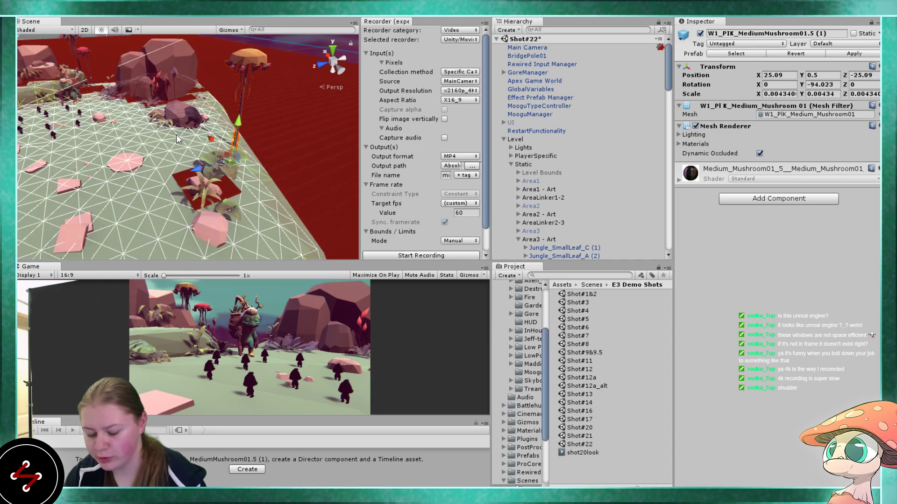
{"action": "left_click", "coordinate": [152, 112]}
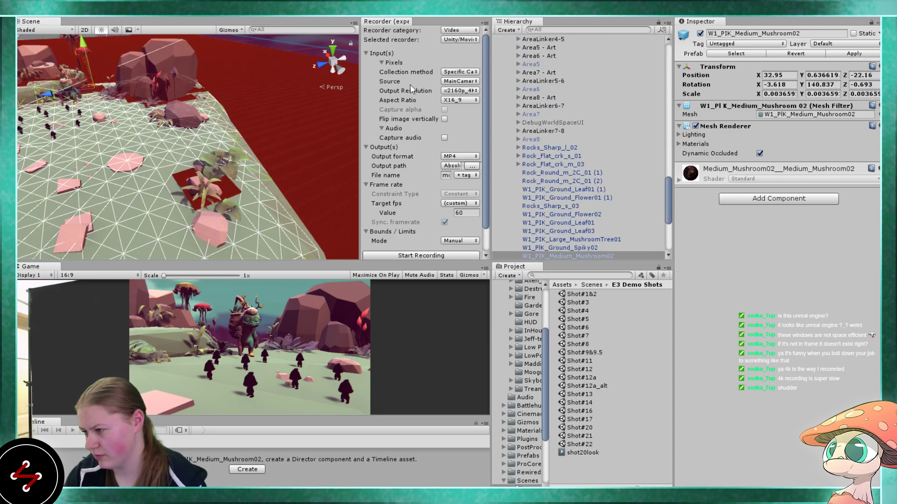
- Review the Main Camera's components, from its transform through post-processing, Animator and Cinemachine Brain settings
{"action": "scroll", "coordinate": [559, 54], "scroll_direction": "up", "scroll_amount": 10}
{"action": "left_click", "coordinate": [535, 47]}
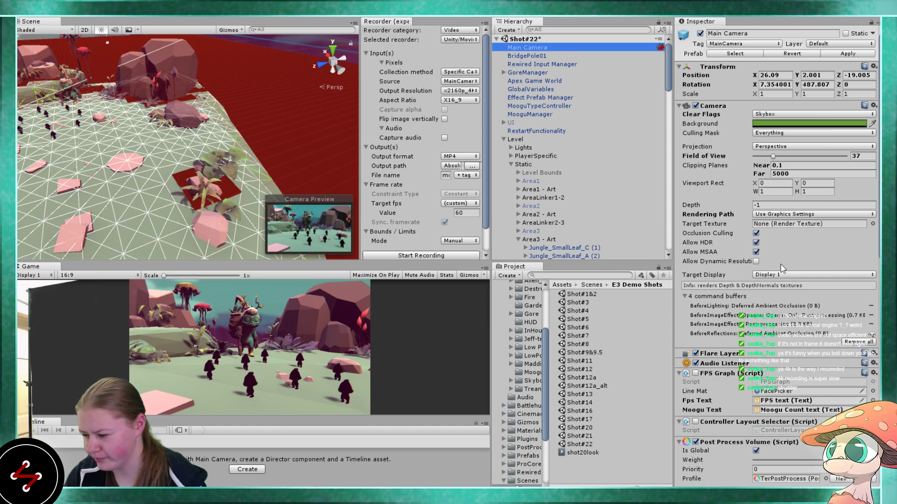
{"action": "scroll", "coordinate": [783, 265], "scroll_direction": "down", "scroll_amount": 15}
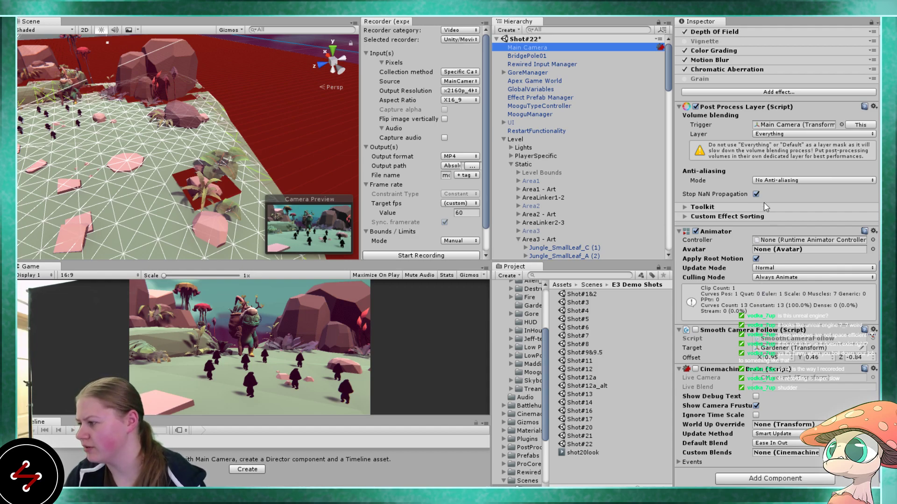
{"action": "scroll", "coordinate": [764, 197], "scroll_direction": "up", "scroll_amount": 10}
{"action": "scroll", "coordinate": [764, 192], "scroll_direction": "up", "scroll_amount": 6}
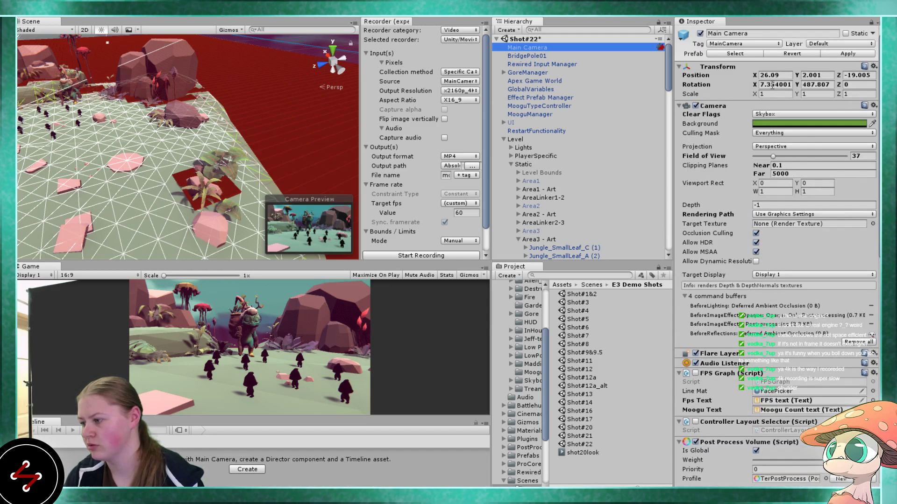
{"action": "scroll", "coordinate": [560, 182], "scroll_direction": "down", "scroll_amount": 3}
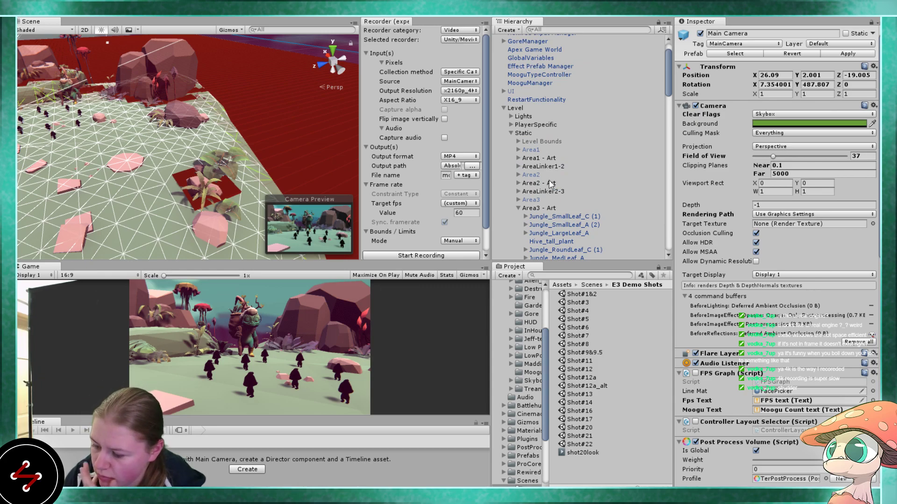
{"action": "scroll", "coordinate": [763, 292], "scroll_direction": "down", "scroll_amount": 20}
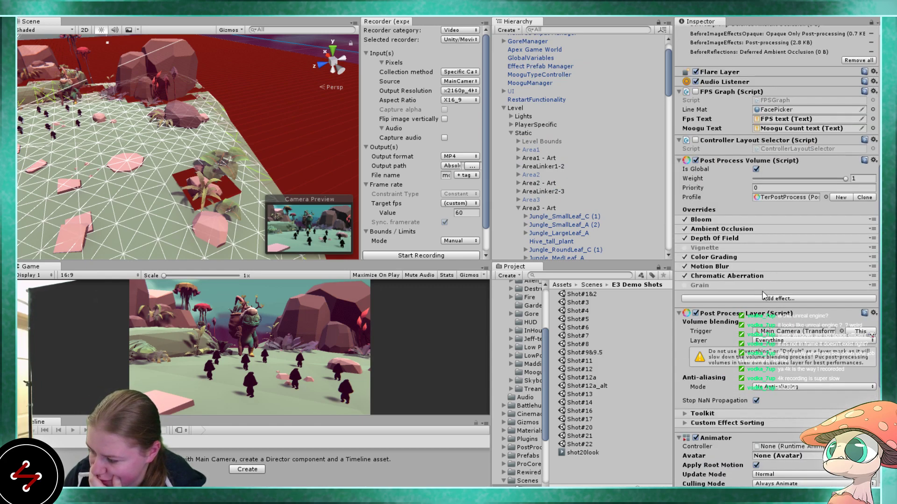
{"action": "scroll", "coordinate": [764, 295], "scroll_direction": "down", "scroll_amount": 5}
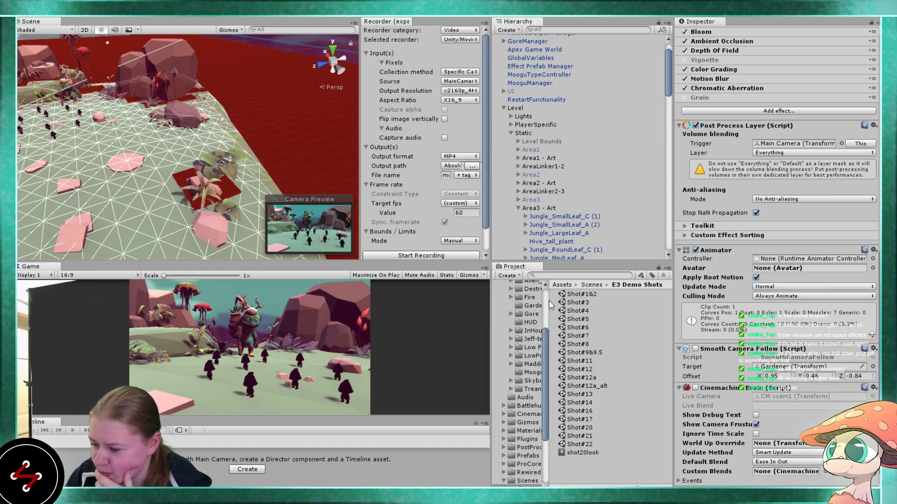
- Widen the folder list of the Project window
{"action": "left_click_drag", "start_coordinate": [551, 301], "coordinate": [576, 305]}
{"action": "scroll", "coordinate": [203, 173], "scroll_direction": "down", "scroll_amount": 1}
{"action": "scroll", "coordinate": [203, 172], "scroll_direction": "down", "scroll_amount": 2}
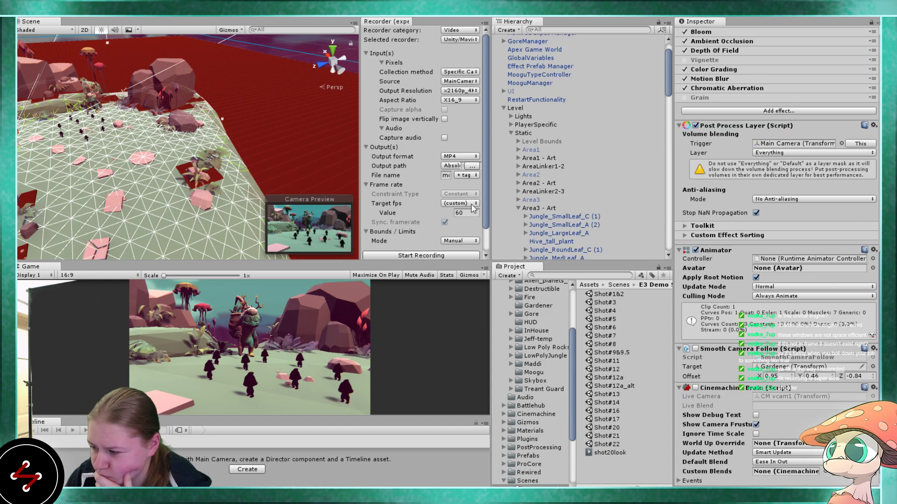
- Collapse the Level hierarchy and reopen the Shot22 timeline with its playhead at frame 0
{"action": "left_click", "coordinate": [503, 108]}
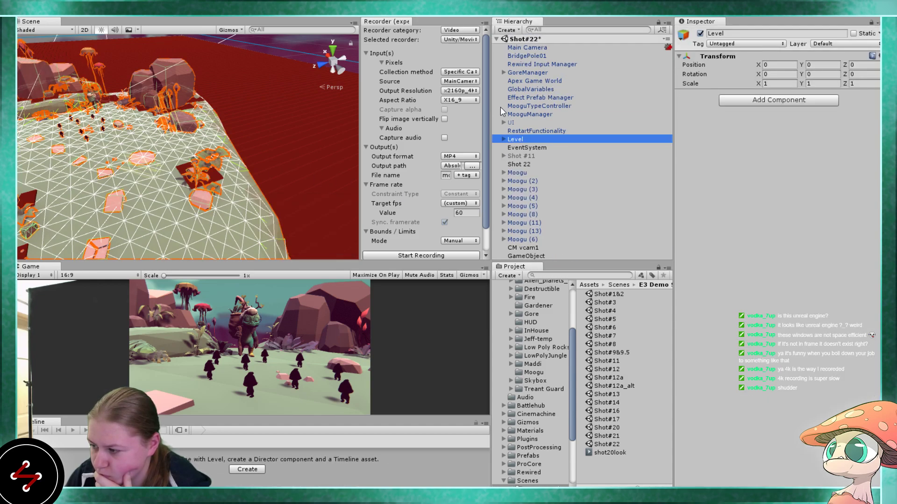
{"action": "left_click", "coordinate": [514, 165]}
{"action": "mouse_move", "coordinate": [174, 448]}
{"action": "left_mouse_down"}
{"action": "mouse_move", "coordinate": [350, 446]}
{"action": "mouse_move", "coordinate": [169, 438]}
{"action": "left_mouse_up"}
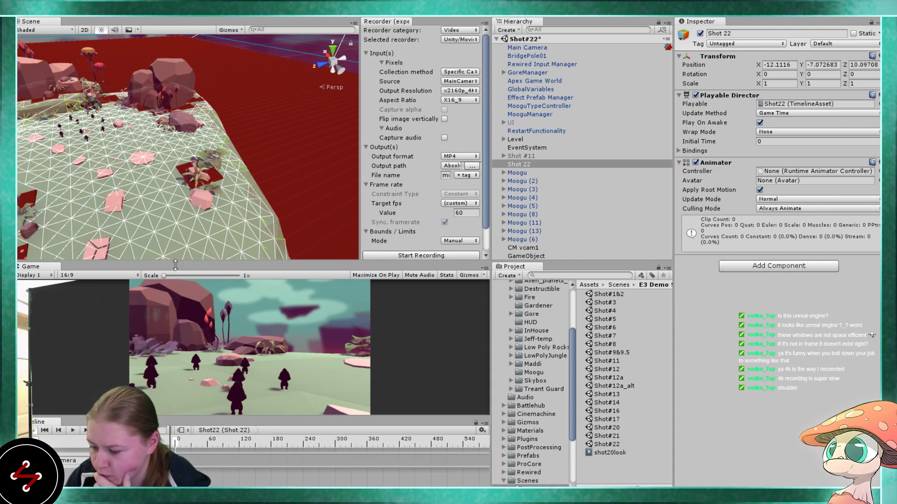